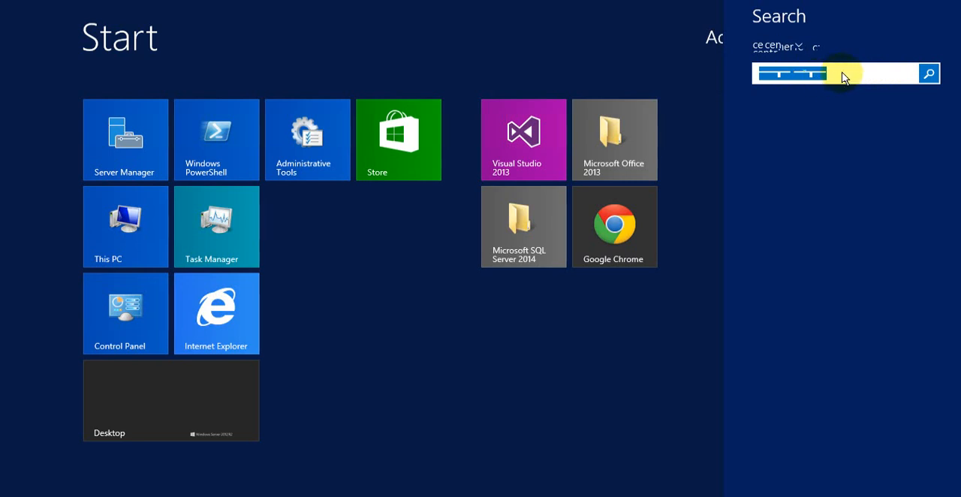
Step: Search everywhere for "central admini" and launch SharePoint 2013 Central Administration
key("BackSpace")
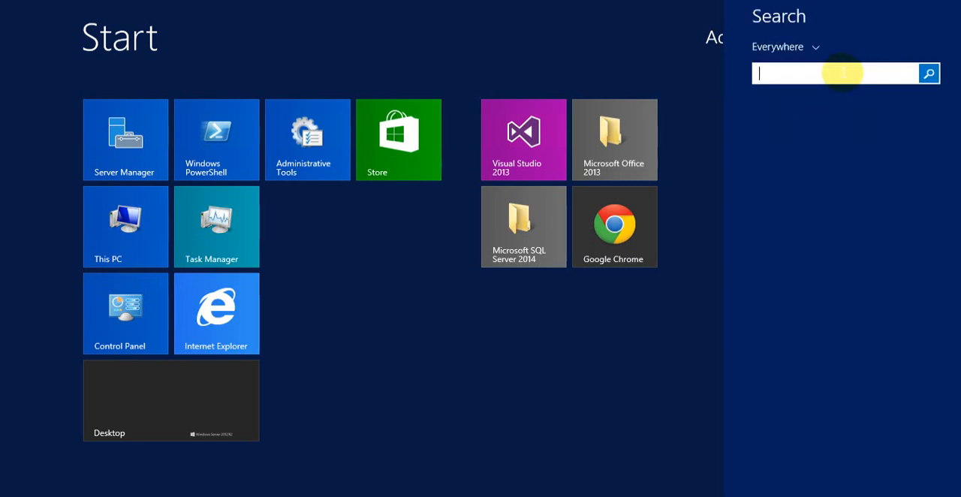
type("cen")
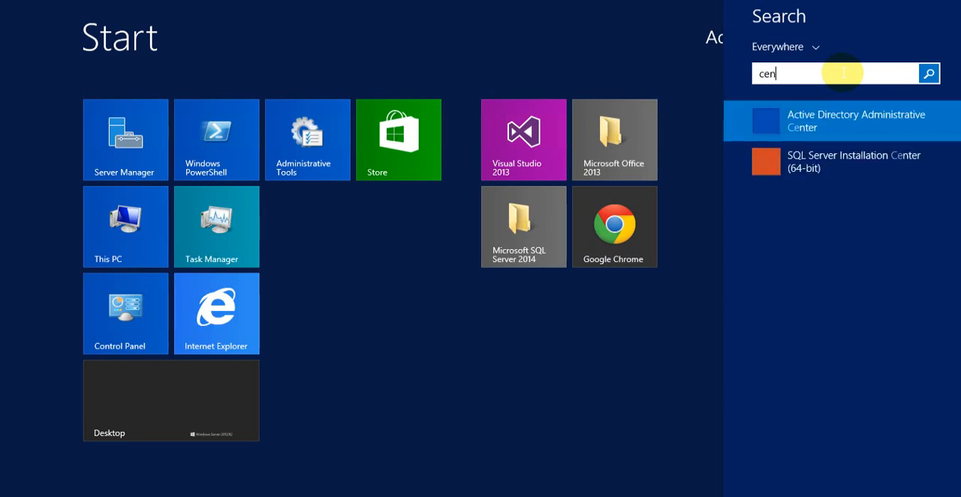
type("tral ad")
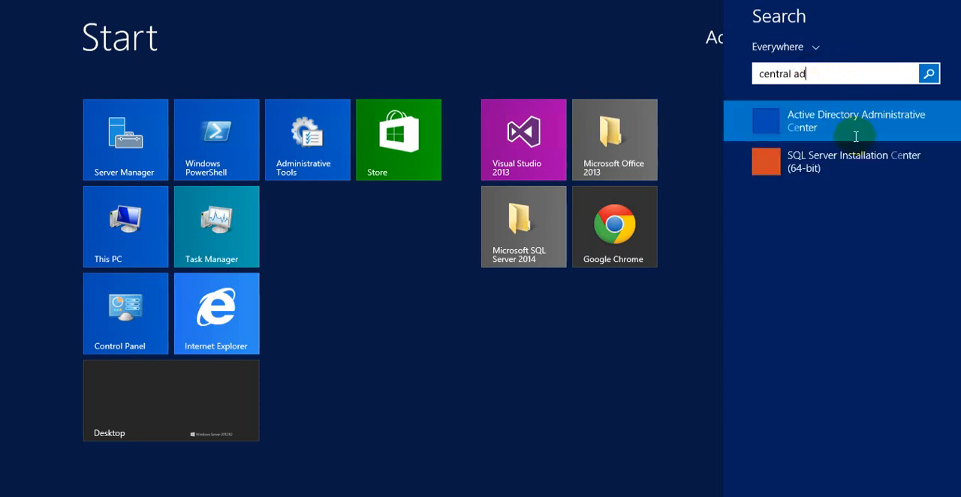
type("ministration")
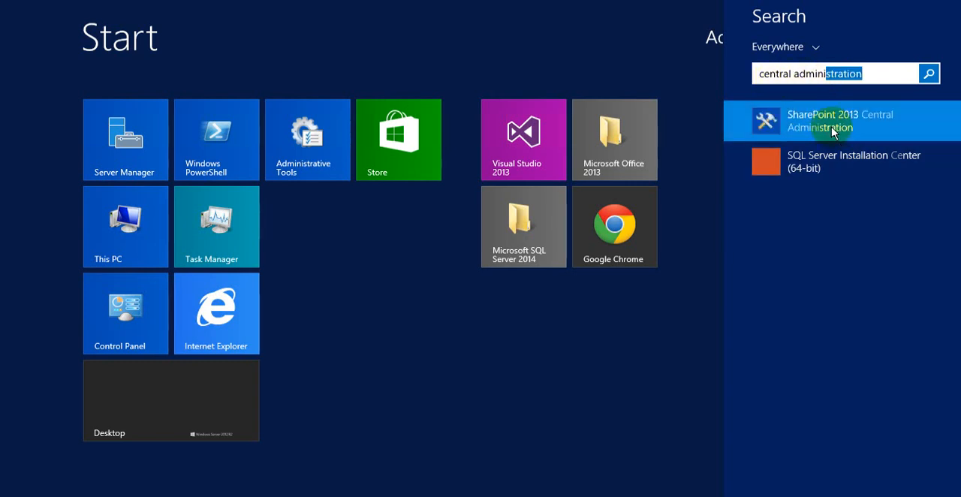
left_click(832, 131)
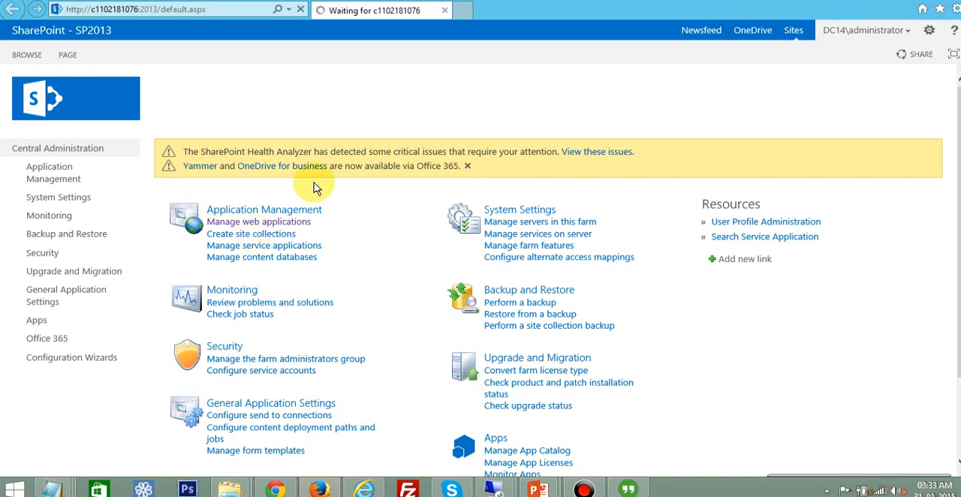
Step: Go to the management page for web applications and start creating a new web application
left_click(947, 2)
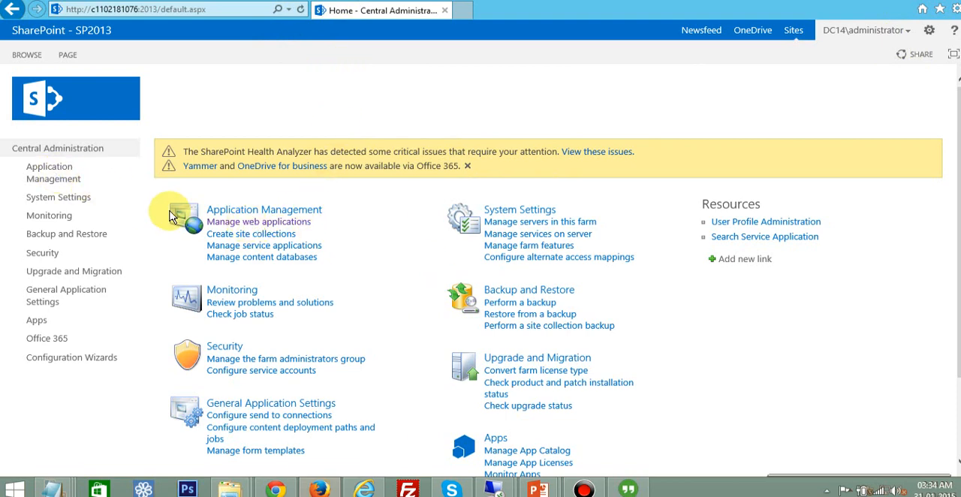
left_click(253, 223)
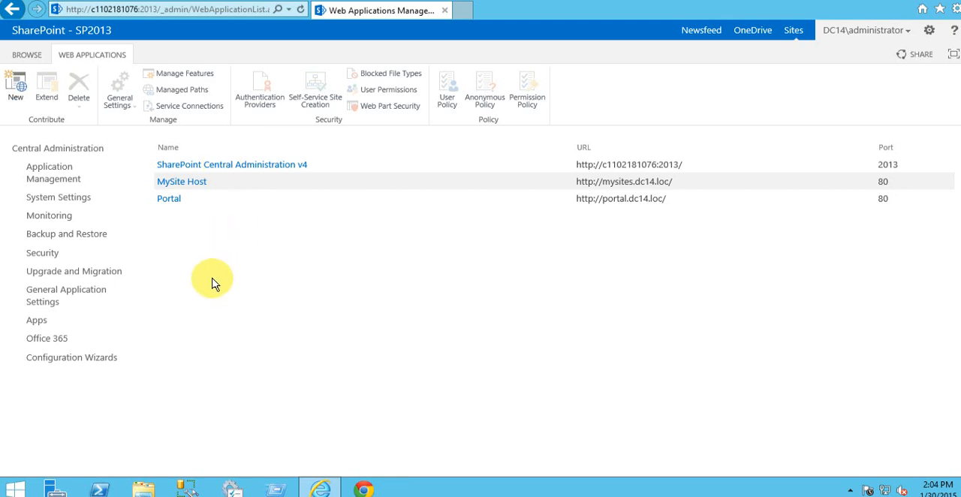
left_click(18, 92)
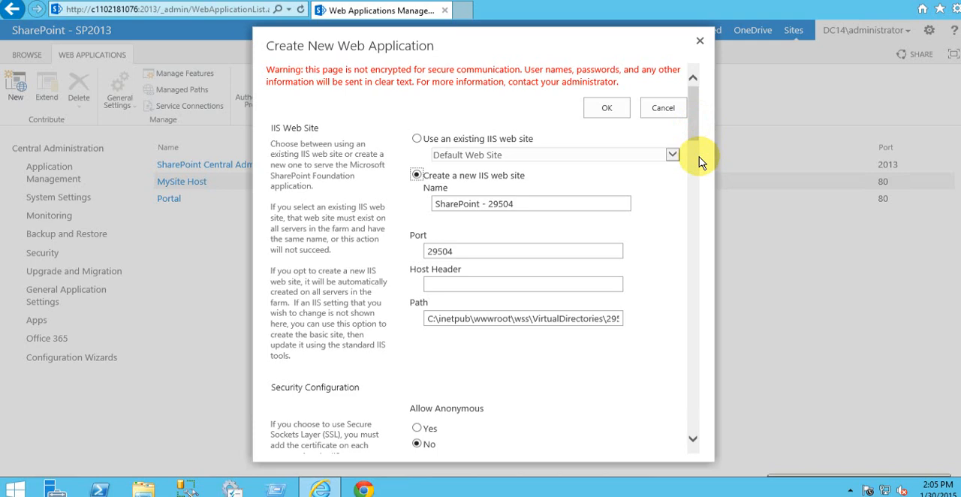
Step: Set the port of the new IIS web site to 8888
scroll(694, 143, "down", 3)
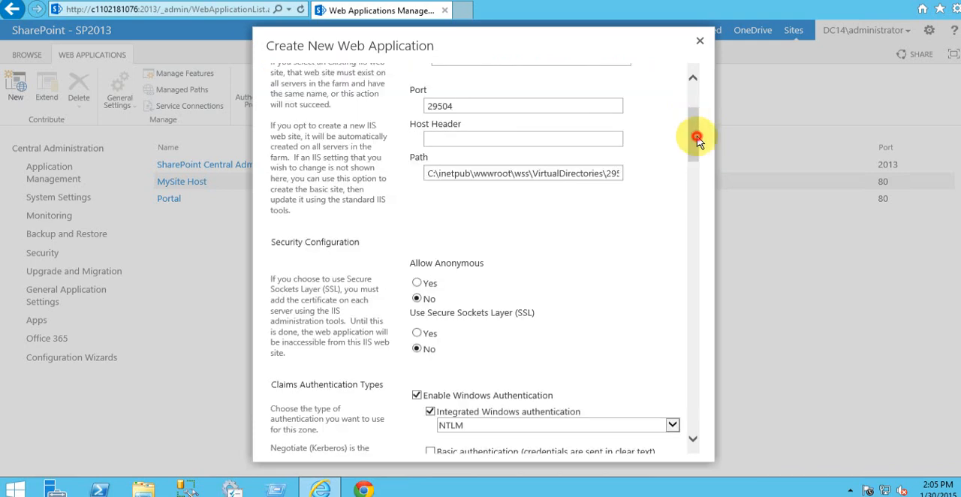
scroll(694, 75, "up", 3)
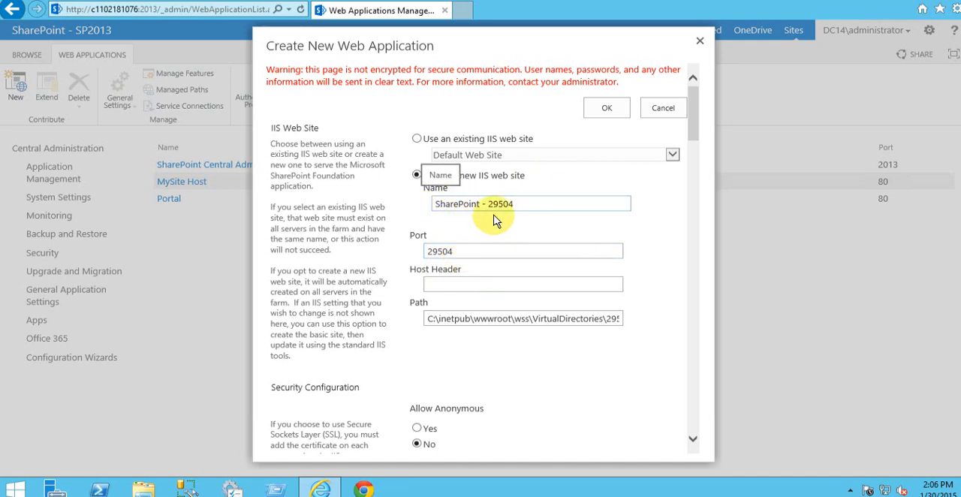
key("Tab")
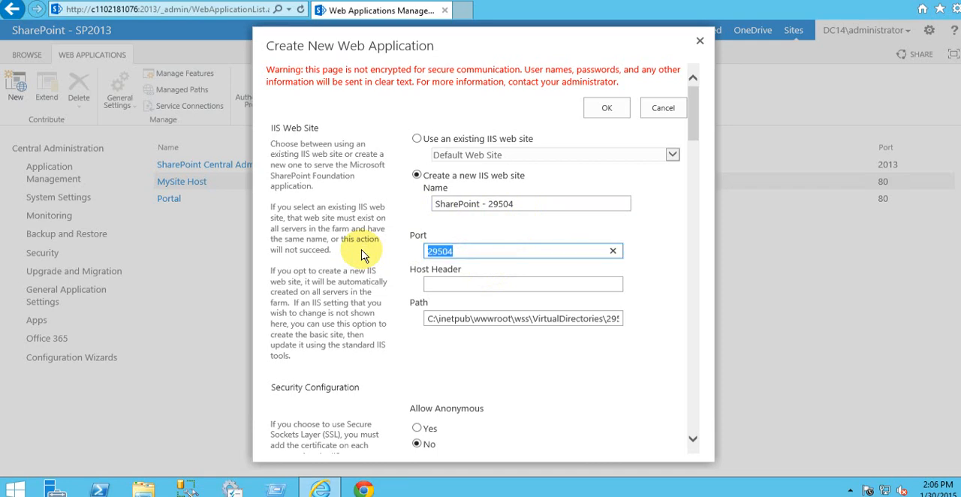
type("8888")
left_click(636, 243)
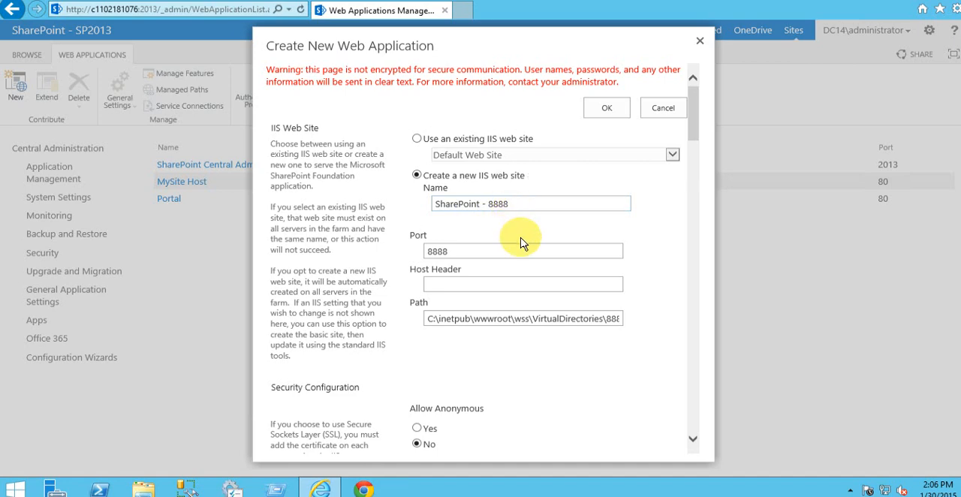
Step: Review the new web application's security, claims authentication, sign-in page, public URL, application pool, database, failover server and service connection settings
scroll(521, 242, "down", 1)
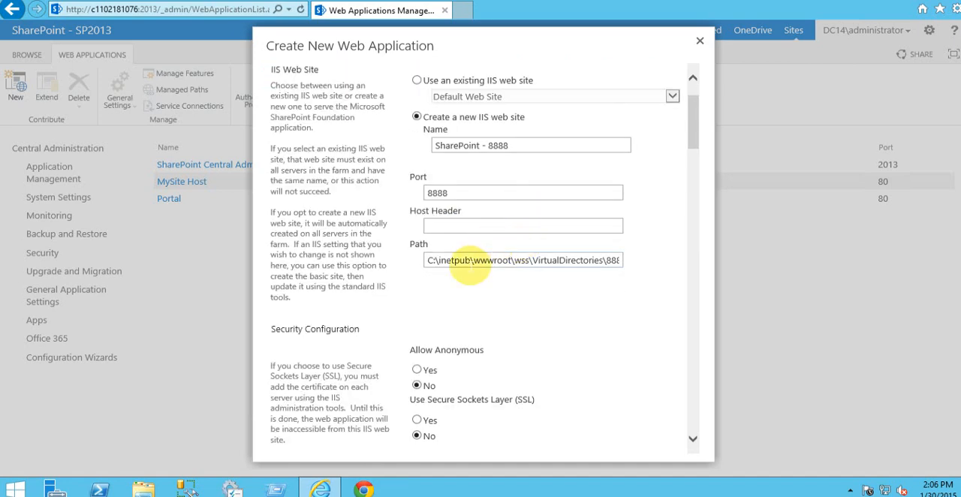
scroll(469, 264, "down", 1)
scroll(471, 271, "down", 1)
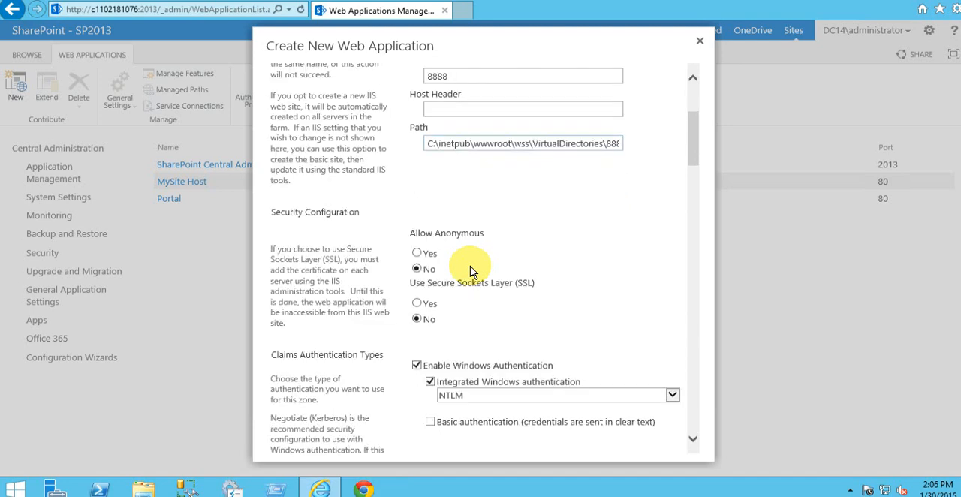
scroll(468, 292, "down", 2)
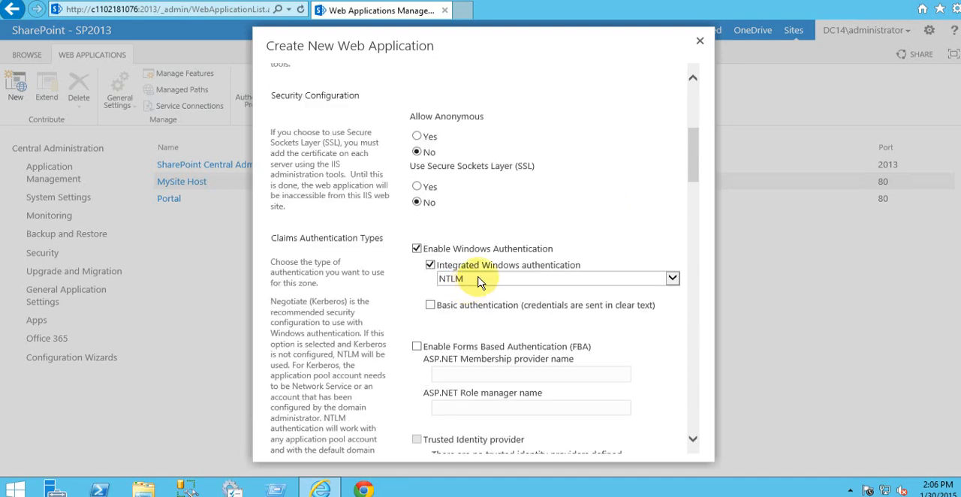
scroll(487, 274, "down", 1)
scroll(489, 281, "down", 6)
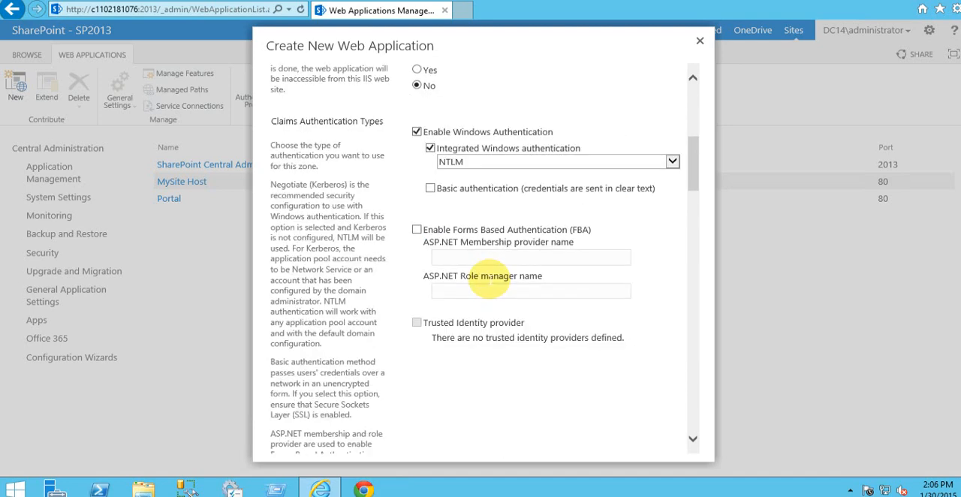
scroll(489, 284, "down", 3)
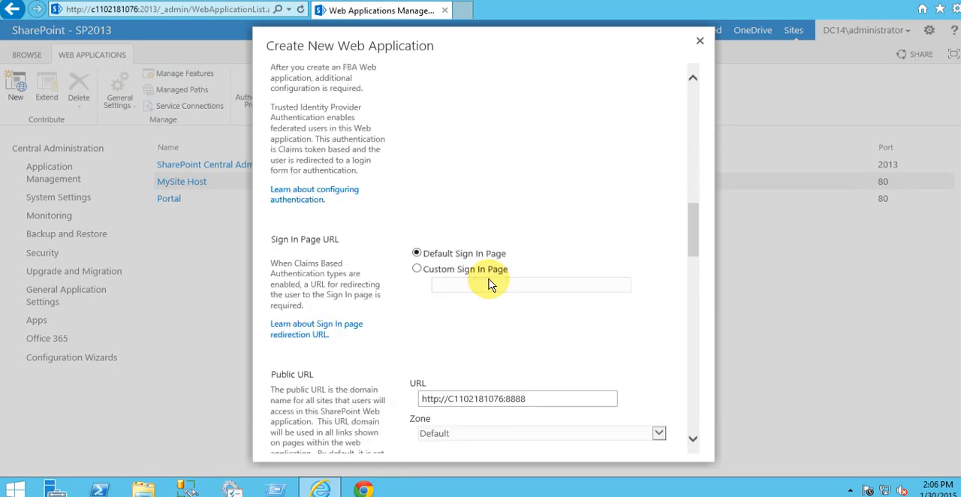
scroll(474, 262, "down", 1)
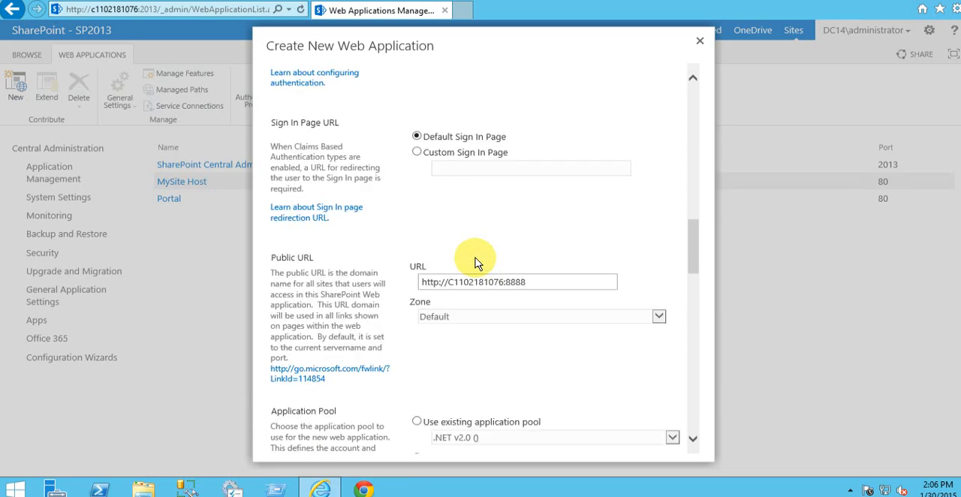
scroll(431, 239, "down", 1)
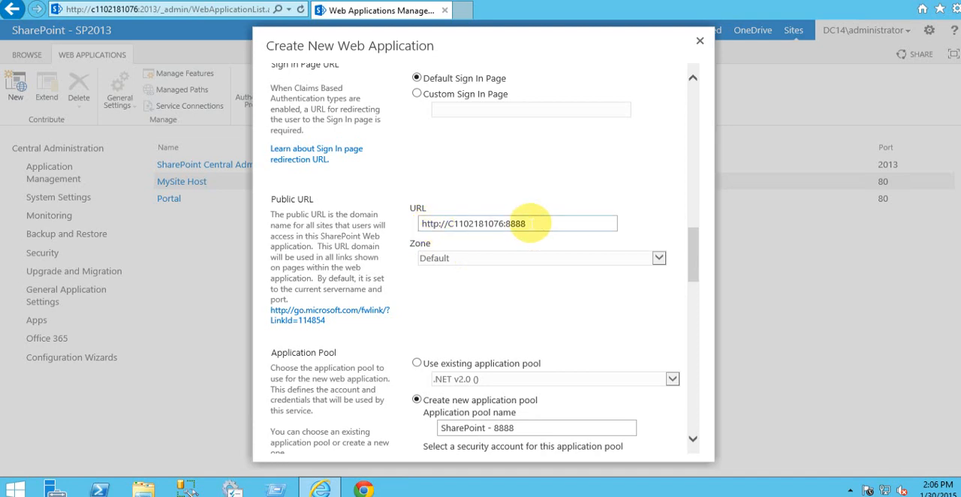
scroll(525, 243, "down", 3)
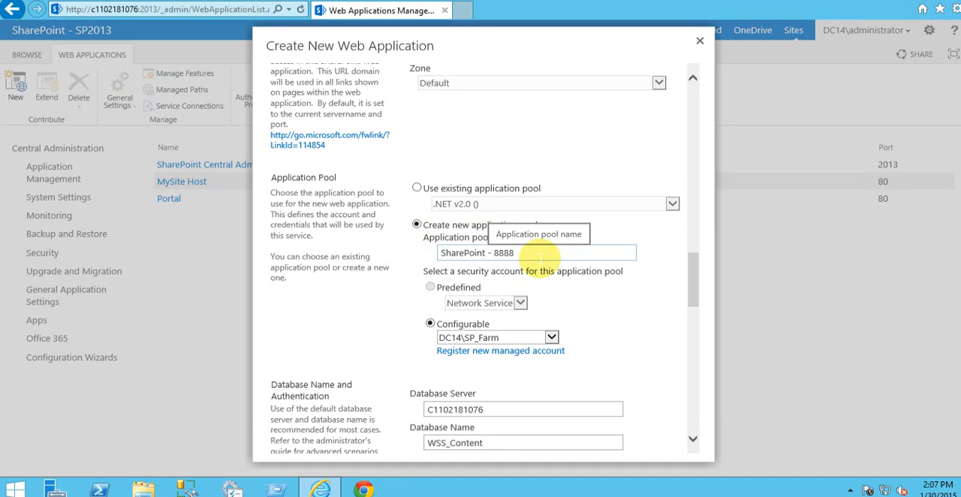
scroll(540, 260, "down", 3)
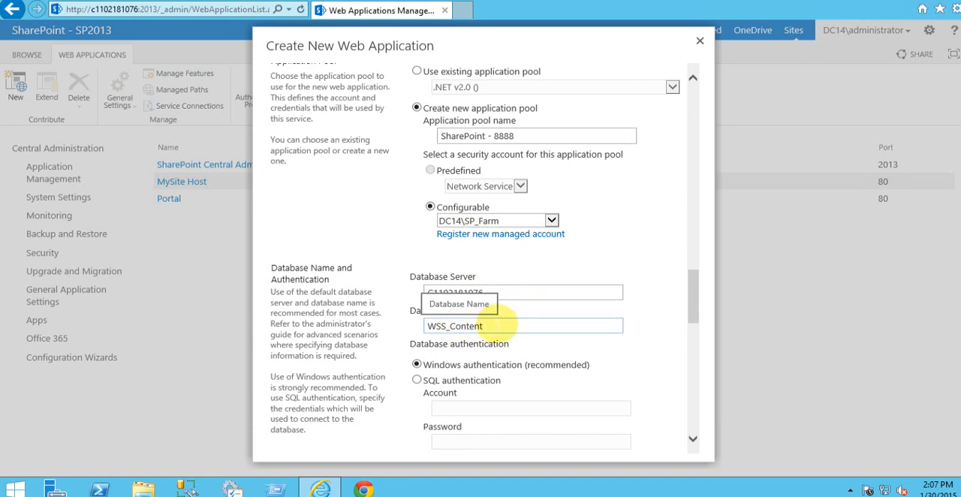
scroll(439, 254, "down", 3)
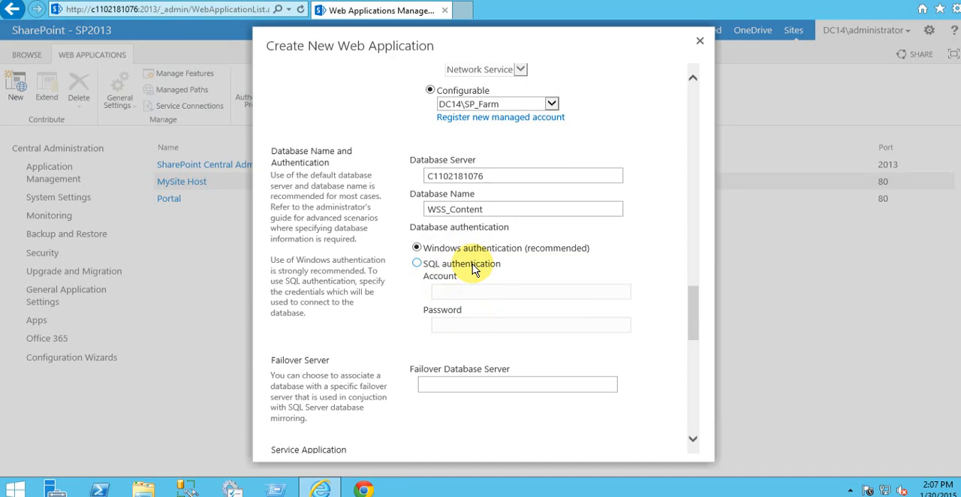
scroll(473, 270, "down", 4)
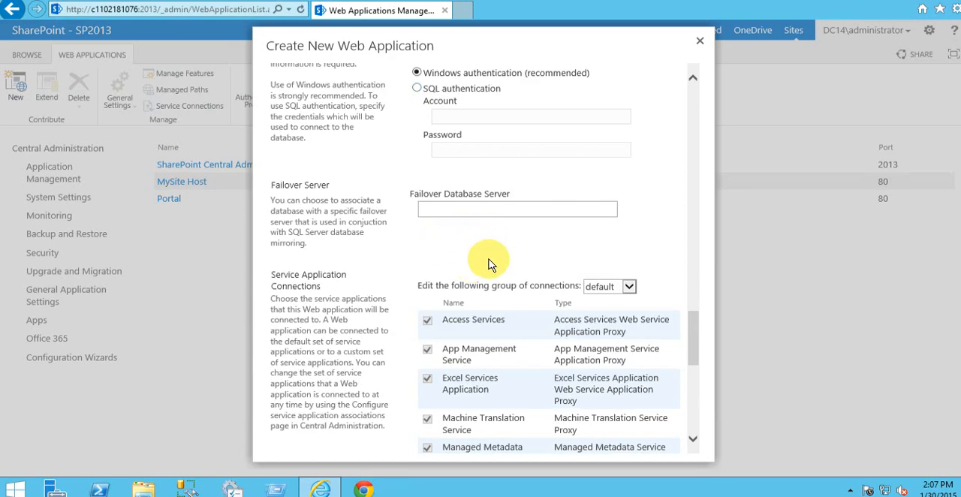
scroll(488, 265, "down", 4)
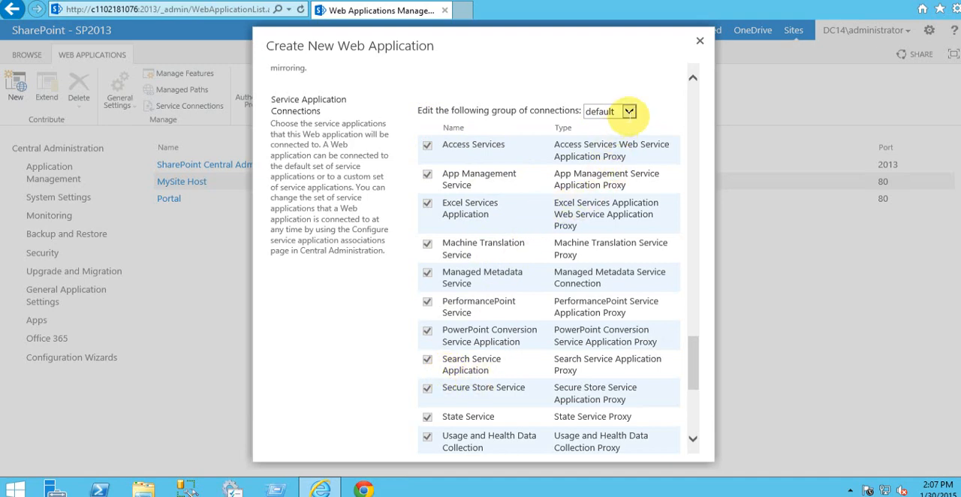
Step: Try the [custom] group of service application connections with services cleared, and return to the default group
left_click(630, 113)
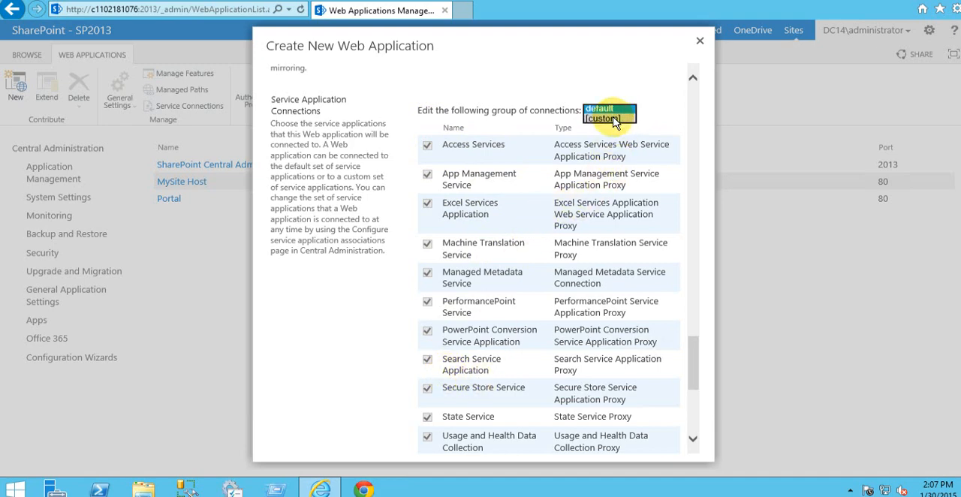
left_click(601, 123)
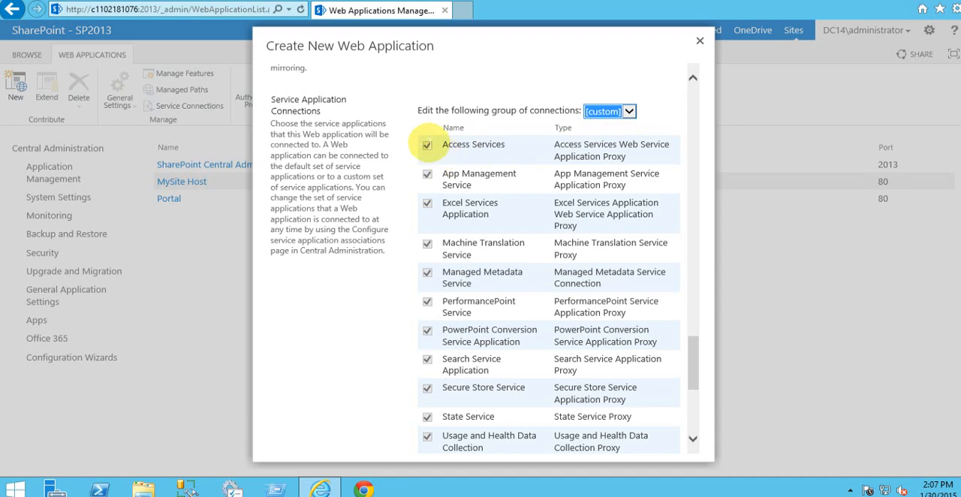
left_click(428, 146)
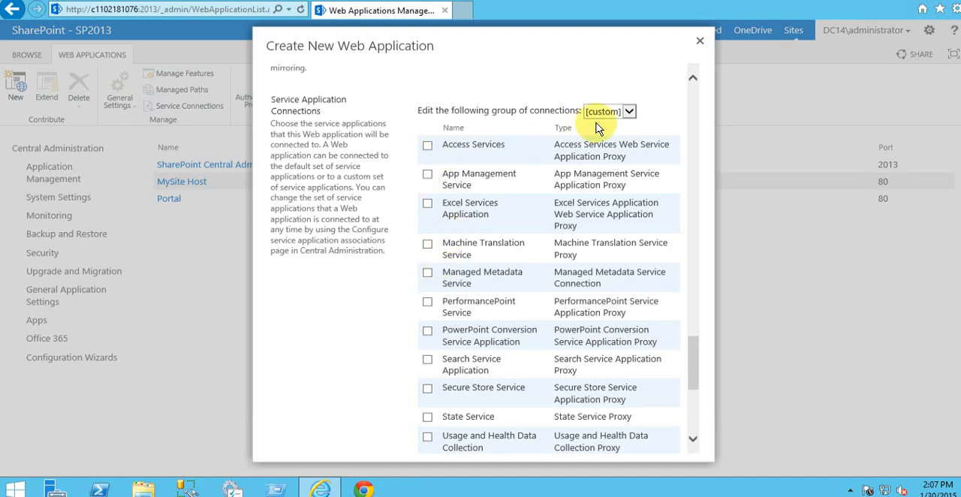
left_click(629, 110)
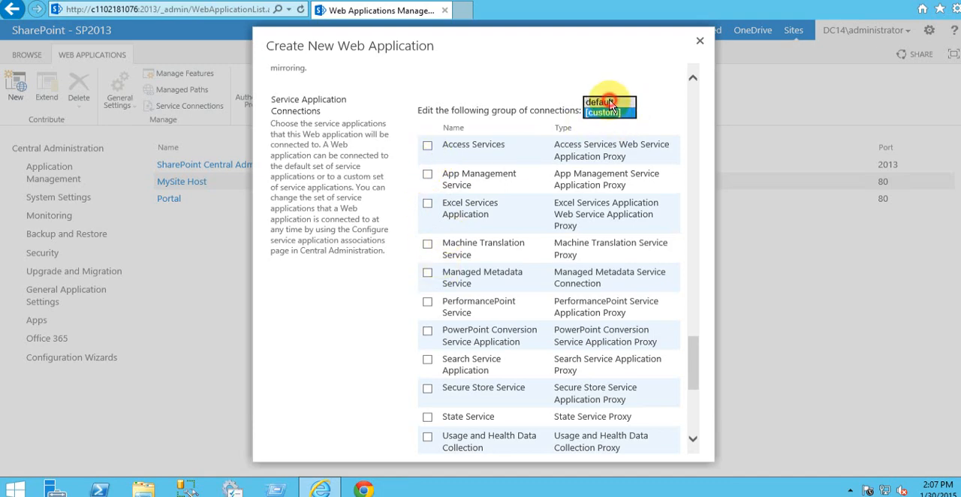
left_click(604, 103)
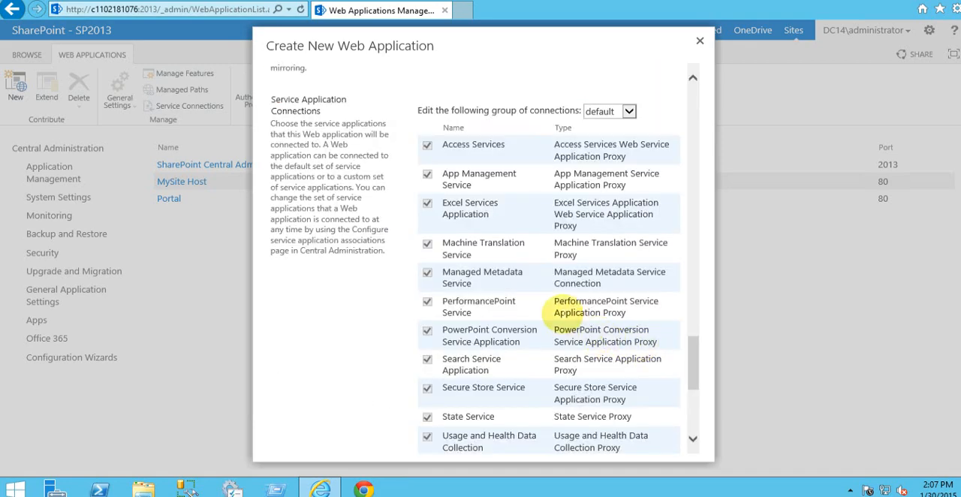
Step: Examine the remaining service connections and the Customer Experience Improvement Program option, and recheck the form's IIS, authentication and database settings
scroll(660, 362, "down", 3)
left_click_drag(695, 361, 691, 441)
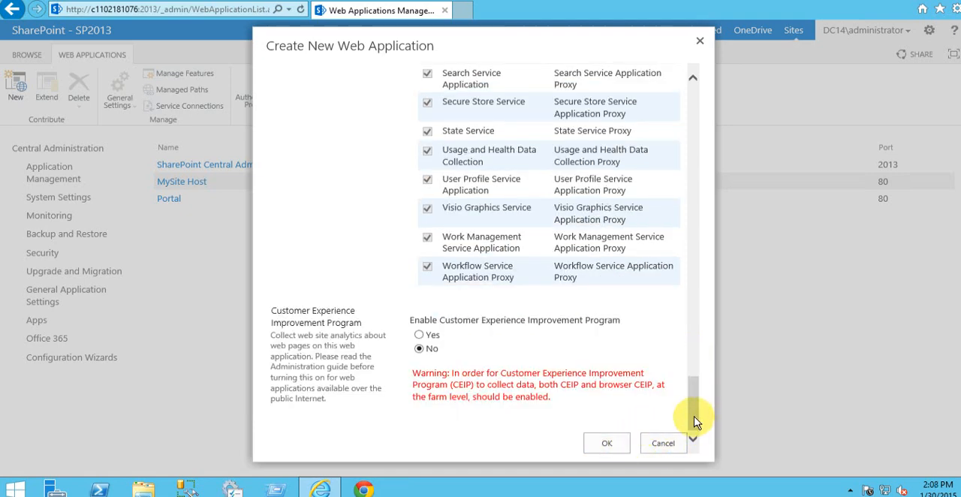
left_click_drag(694, 419, 690, 100)
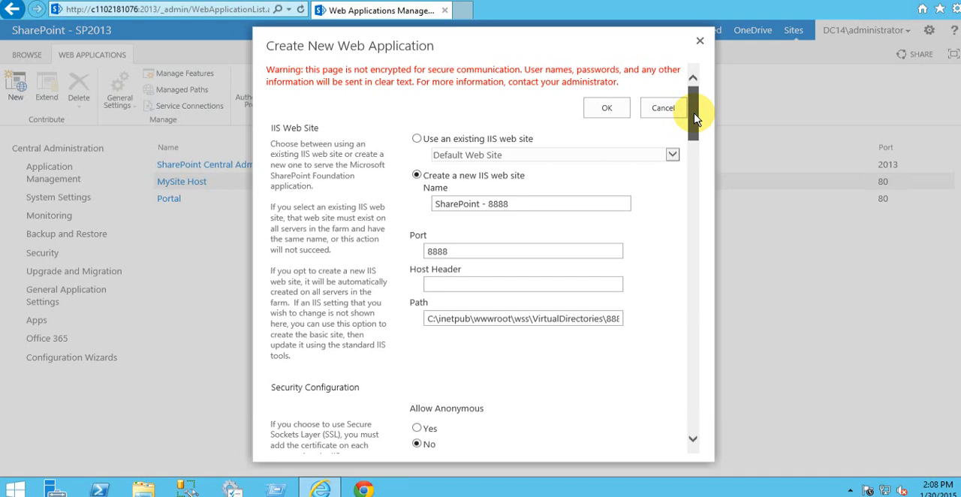
scroll(708, 218, "down", 5)
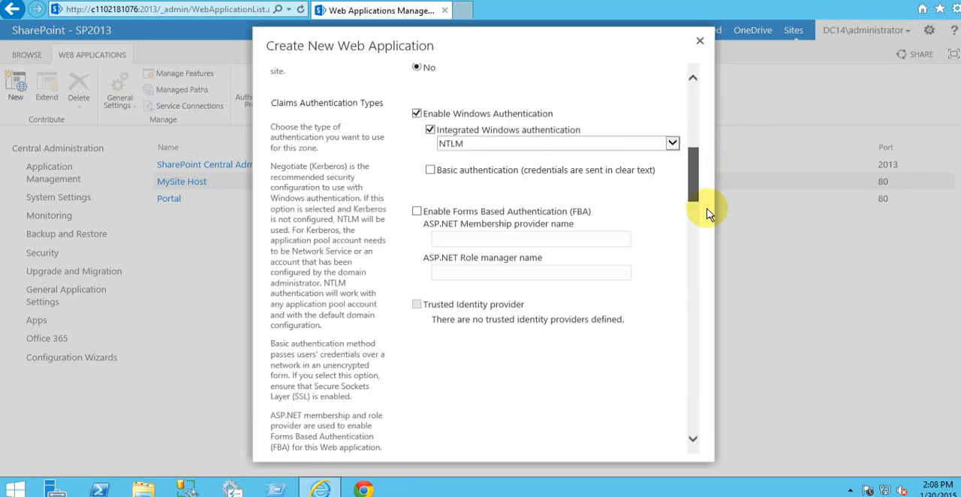
left_click(694, 86)
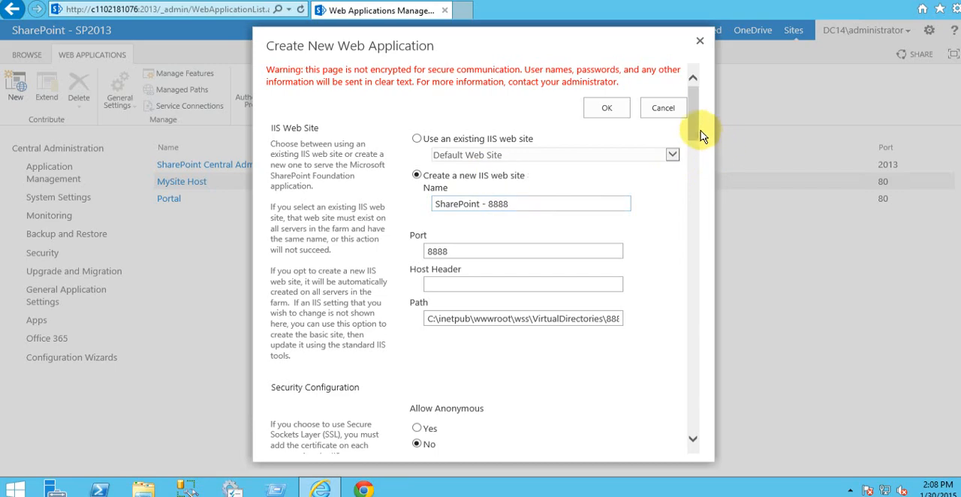
left_click_drag(690, 133, 702, 332)
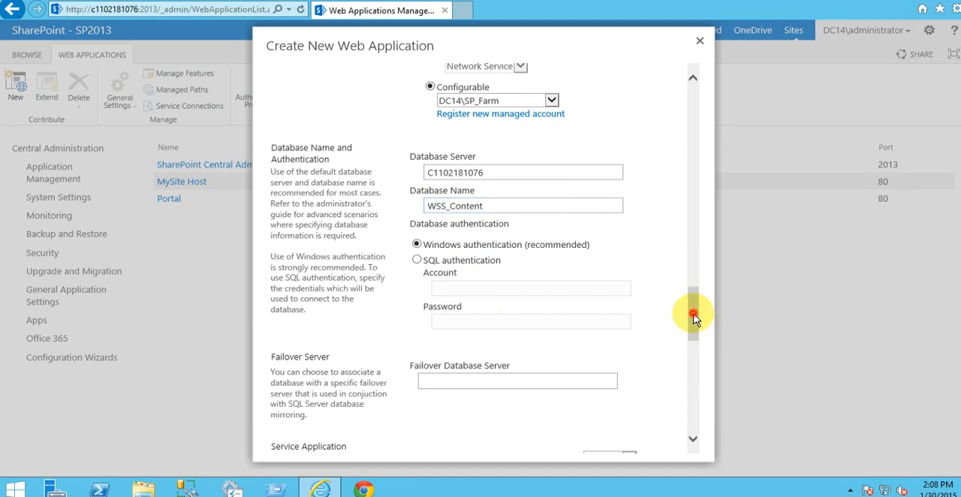
left_click(690, 129)
left_click_drag(691, 129, 692, 106)
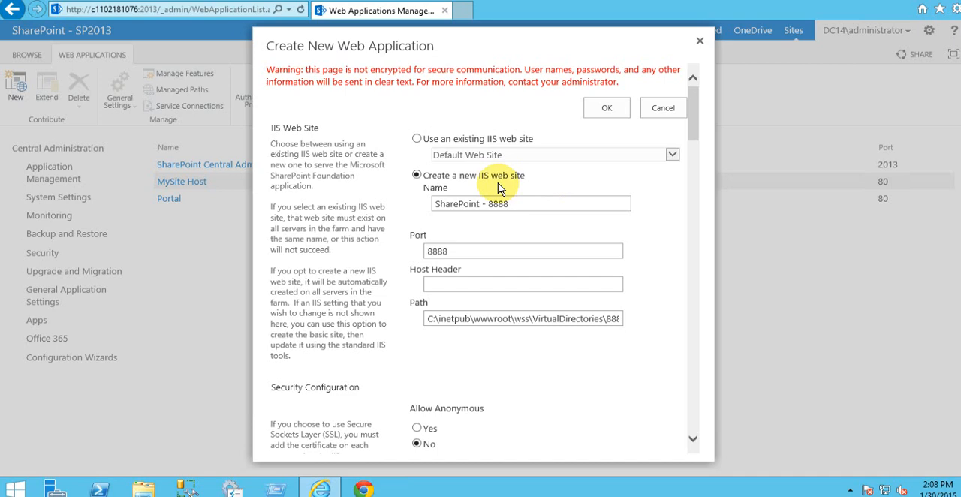
Step: Open Internet Information Services (IIS) Manager with the inetmgr command and maximize its window
key("super+r")
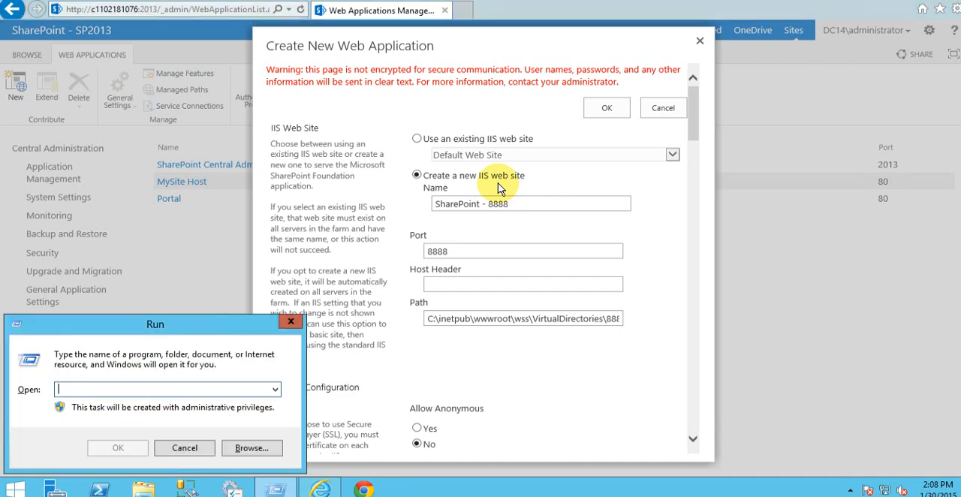
type("inetmgr")
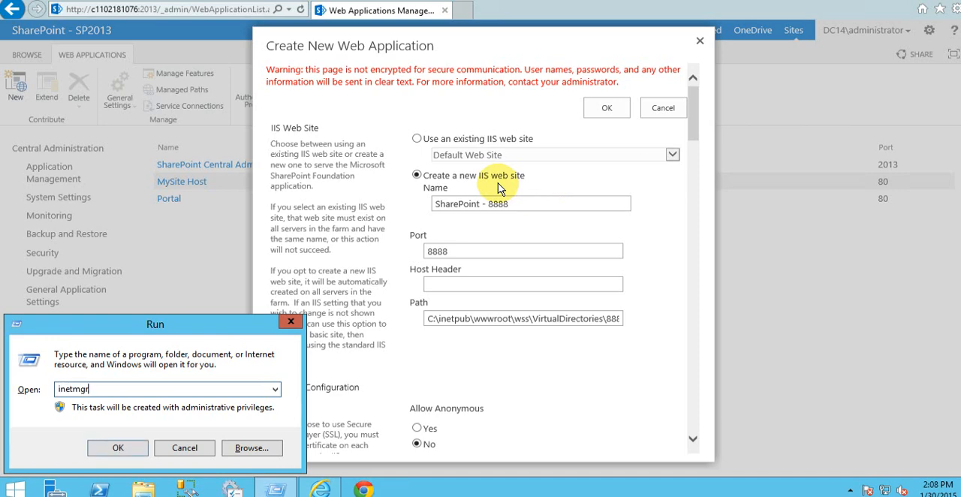
key("Return")
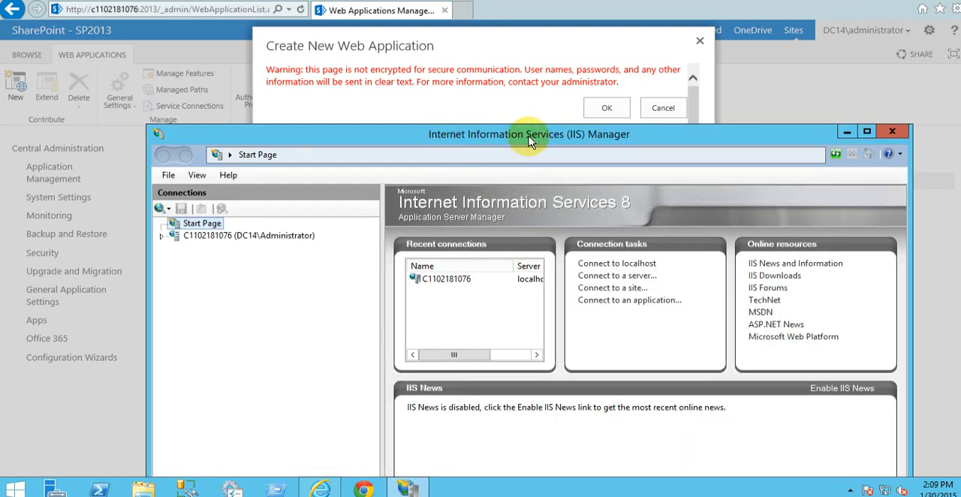
left_click(867, 131)
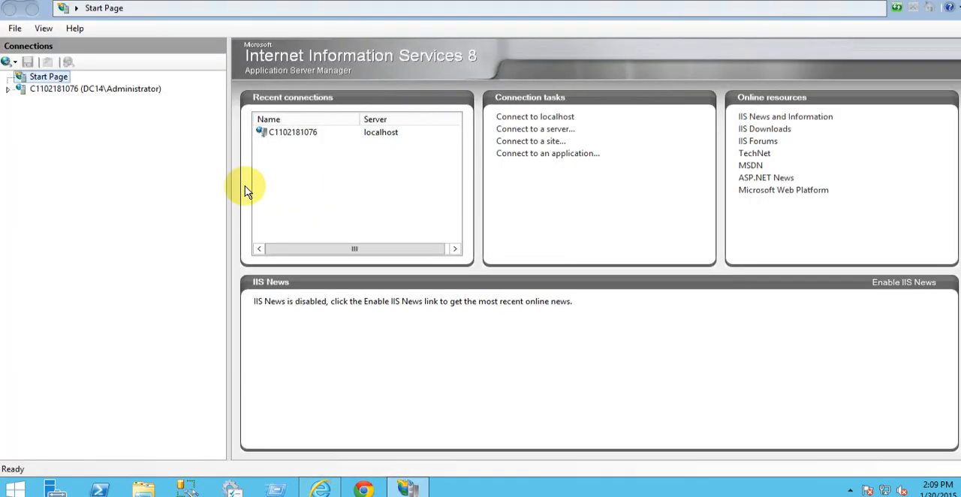
Step: Expand the server node, accept the Microsoft Web Platform prompt, and expand the Sites list
left_click(9, 90)
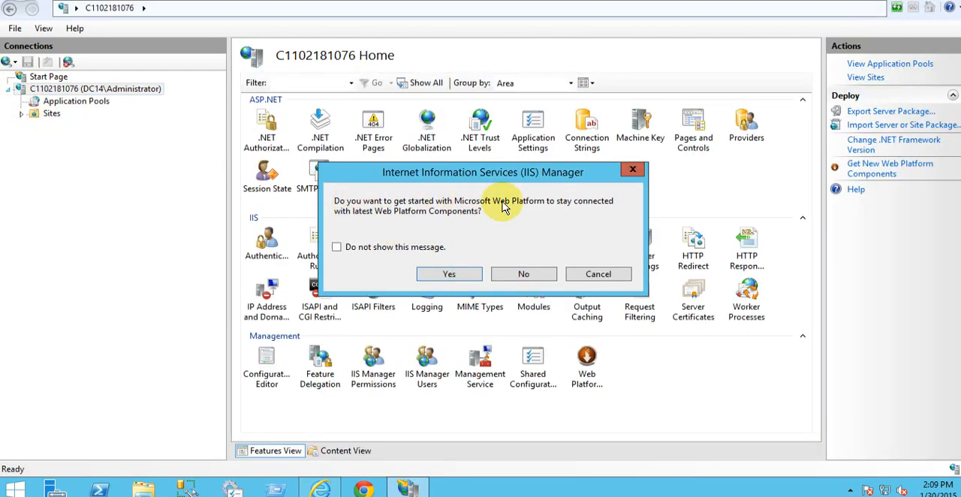
left_click(451, 275)
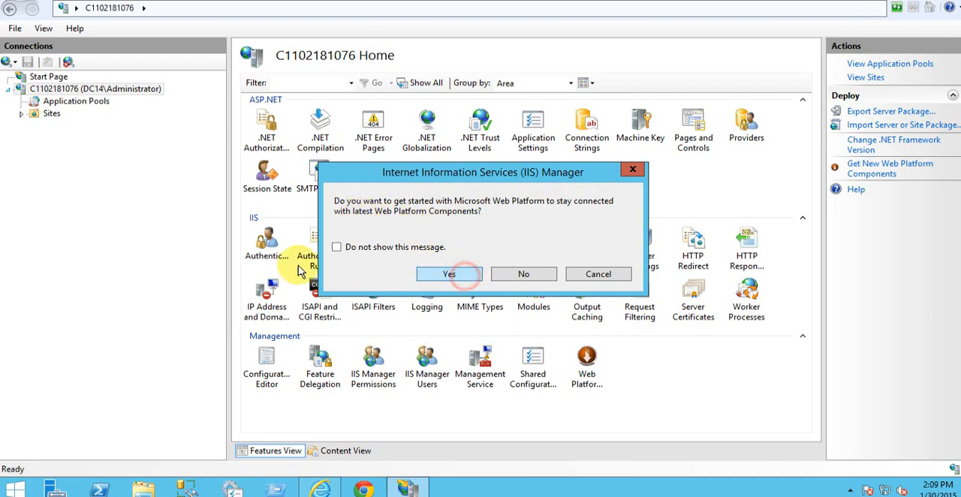
left_click(21, 113)
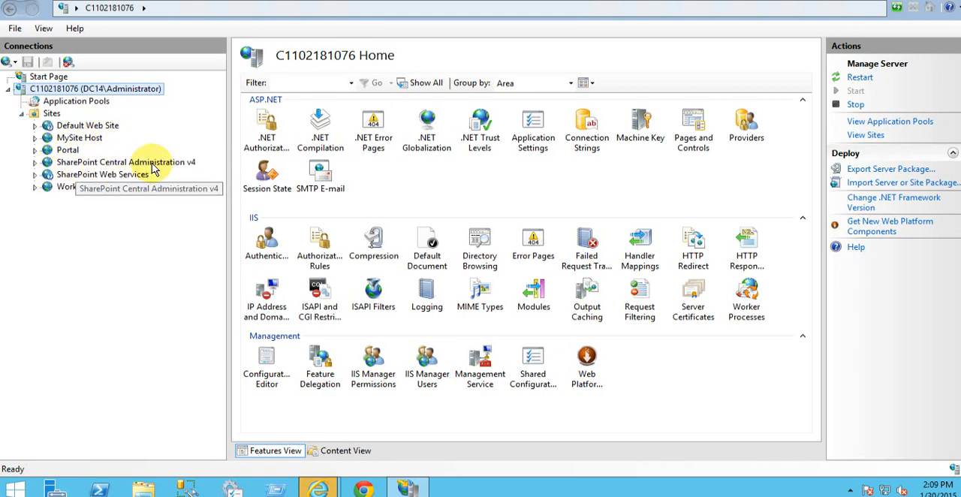
Step: View the home pages of Default Web Site, SharePoint Central Administration v4, MySite Host and Portal
left_click(94, 128)
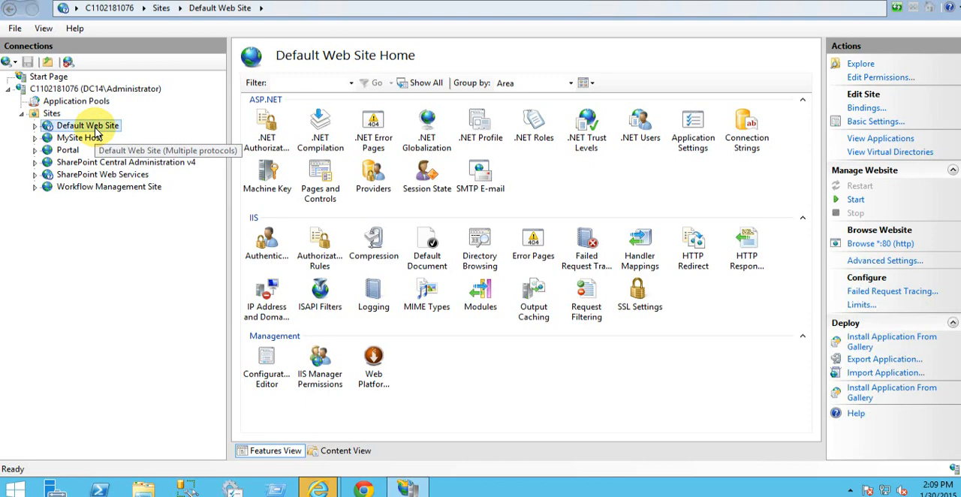
left_click(78, 167)
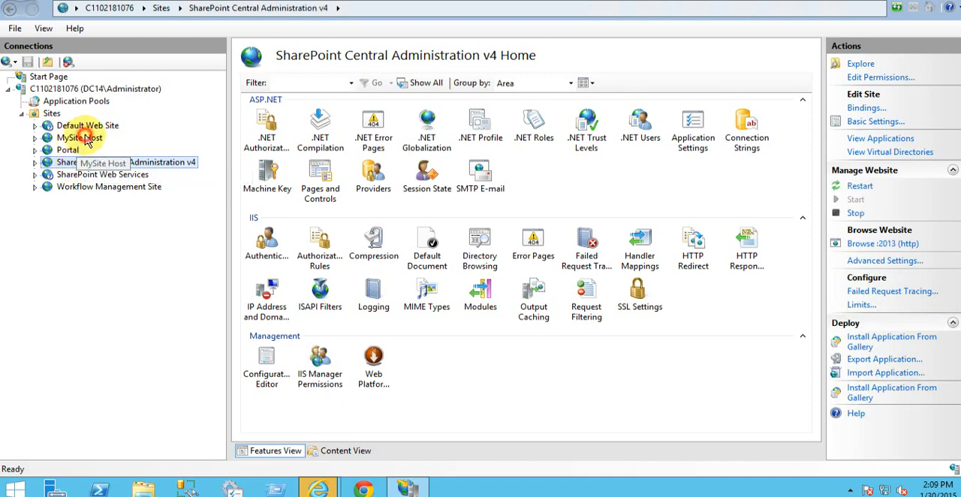
left_click(88, 140)
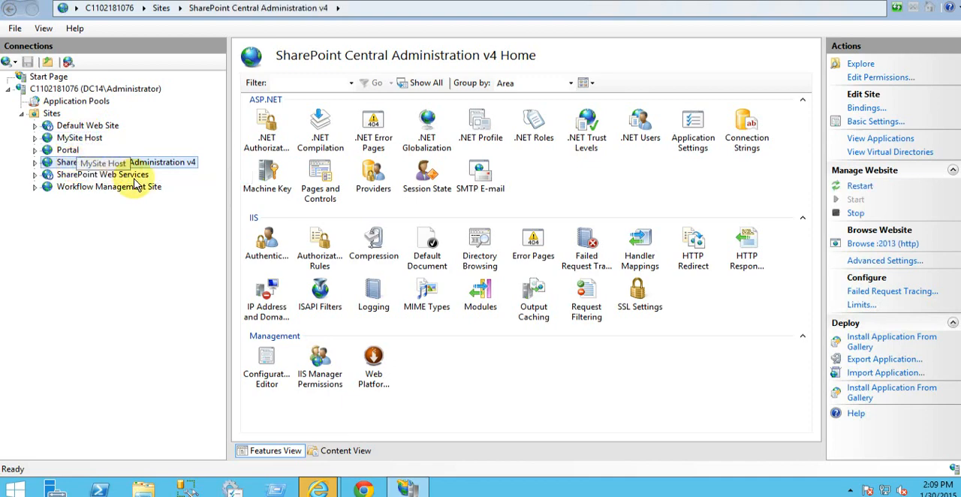
left_click(69, 150)
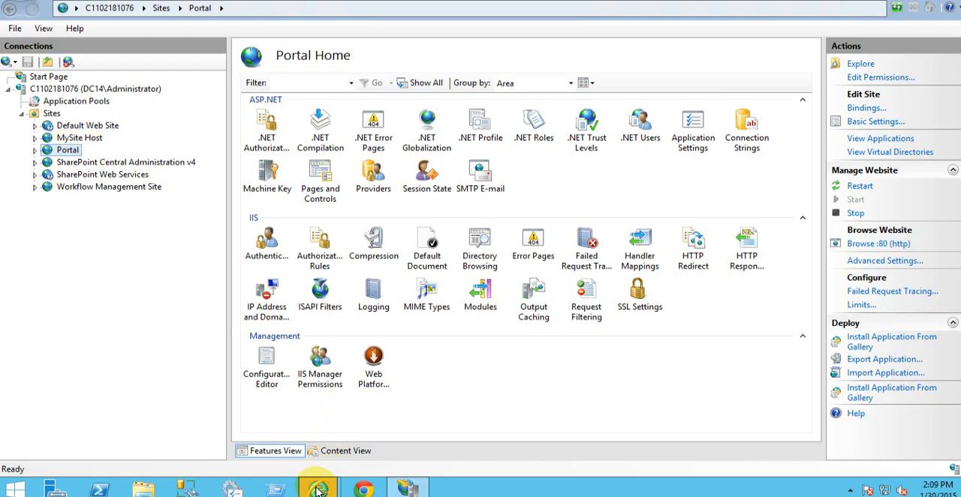
Step: Check the Create New Web Application form's IIS web site settings in Internet Explorer, and return to IIS Manager
mouse_move(319, 488)
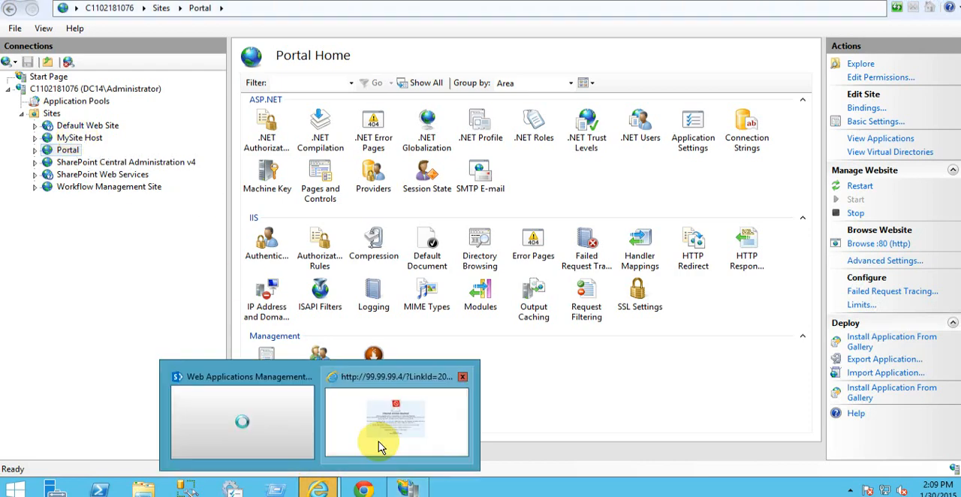
left_click(286, 429)
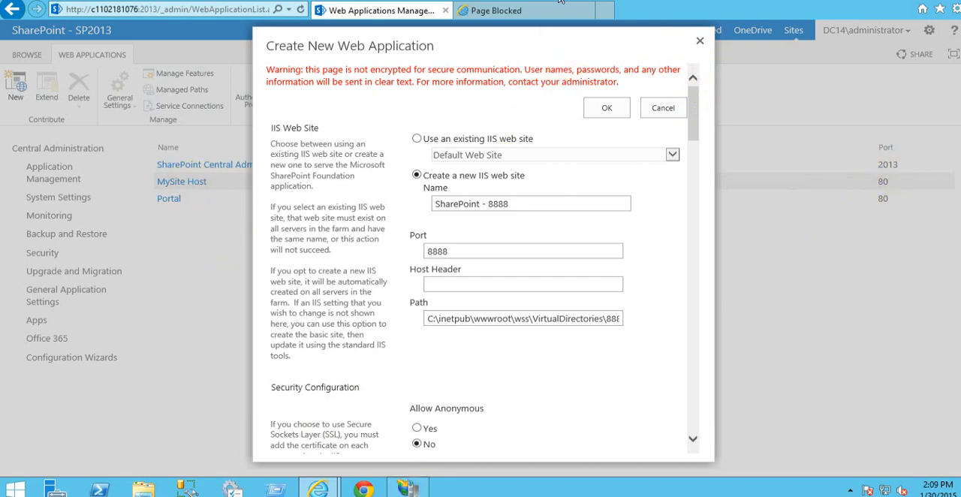
left_click(408, 488)
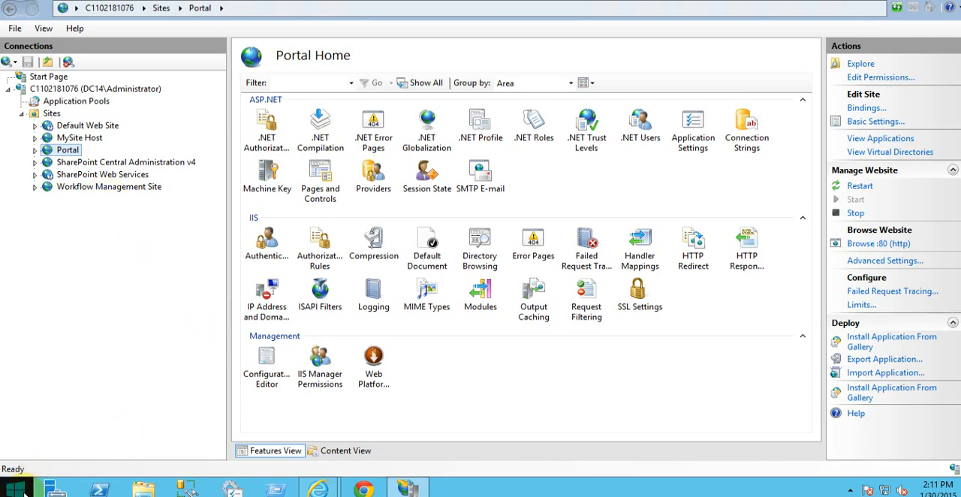
Step: Search the Start screen for "sql server" to find the installed SQL Server programs
left_click(25, 494)
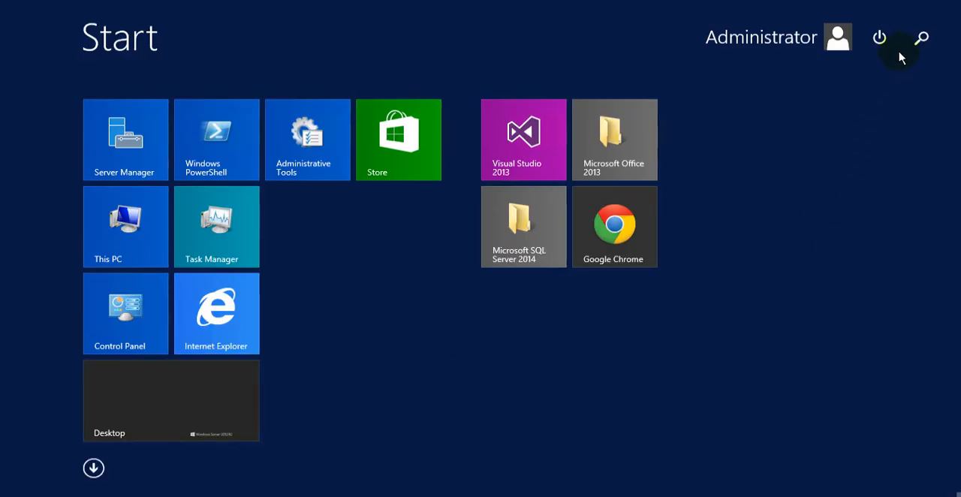
left_click(920, 38)
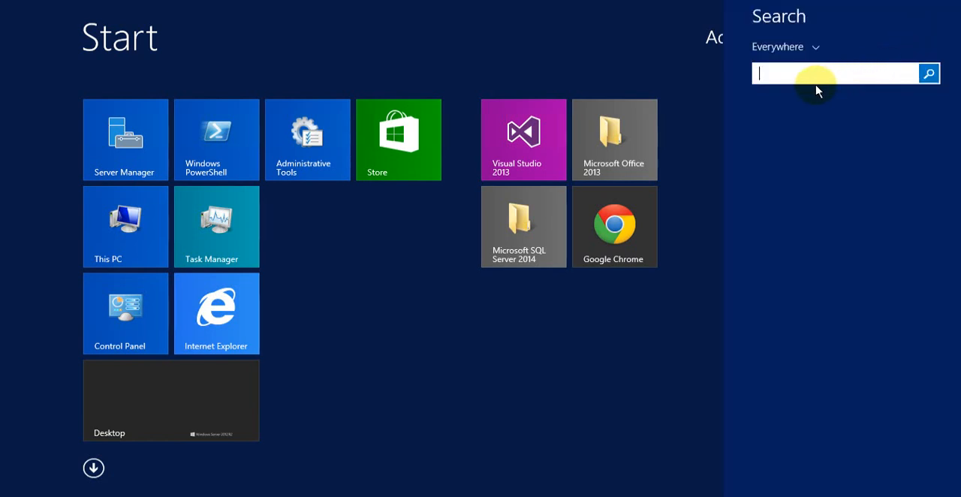
type("sql")
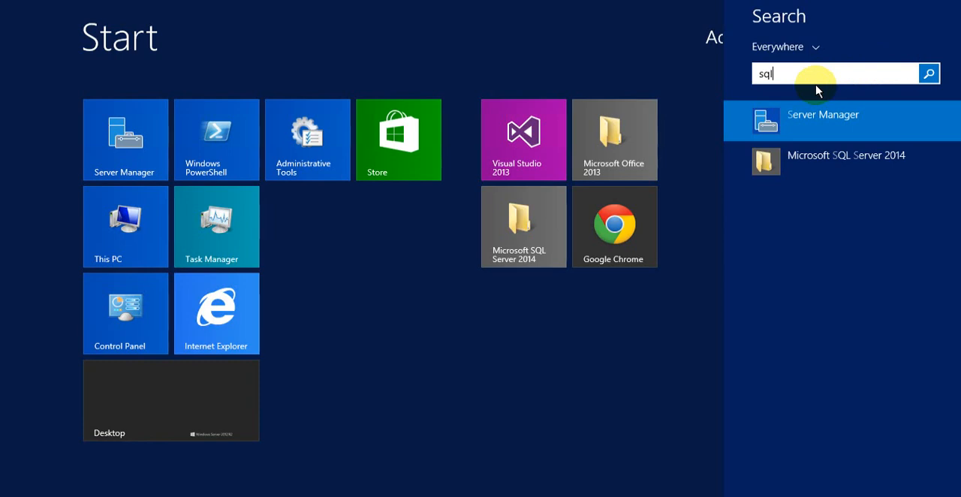
type(" server 2014")
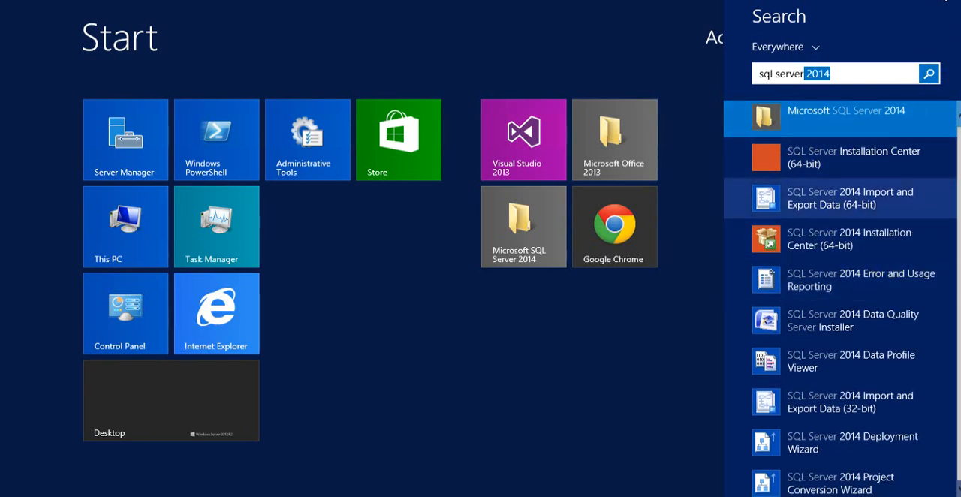
left_click(799, 207)
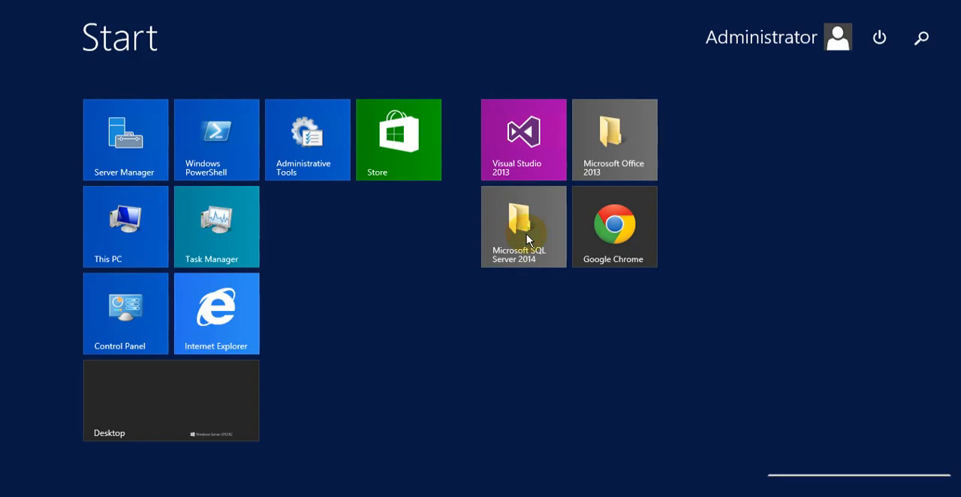
Step: Launch SQL Server 2014 Management Studio from the Microsoft SQL Server 2014 folder on the Start screen
left_click(528, 239)
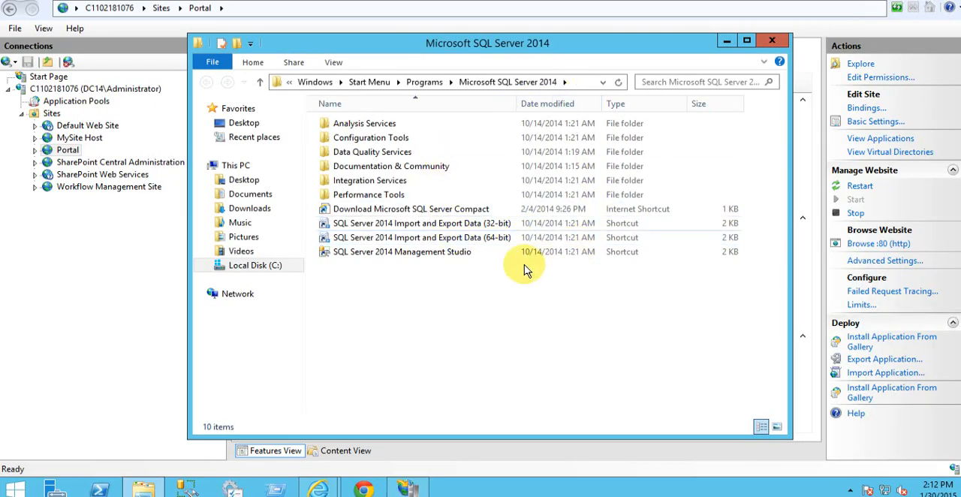
left_click(454, 256)
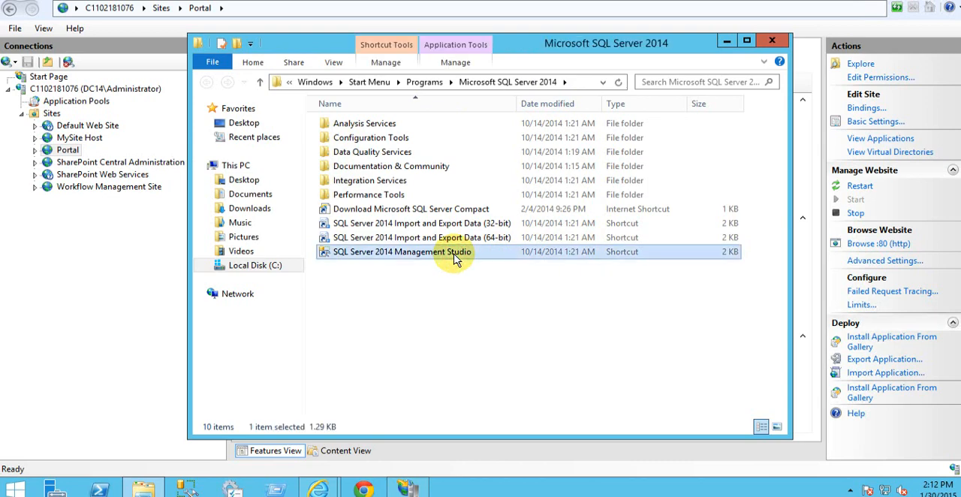
double_click(458, 256)
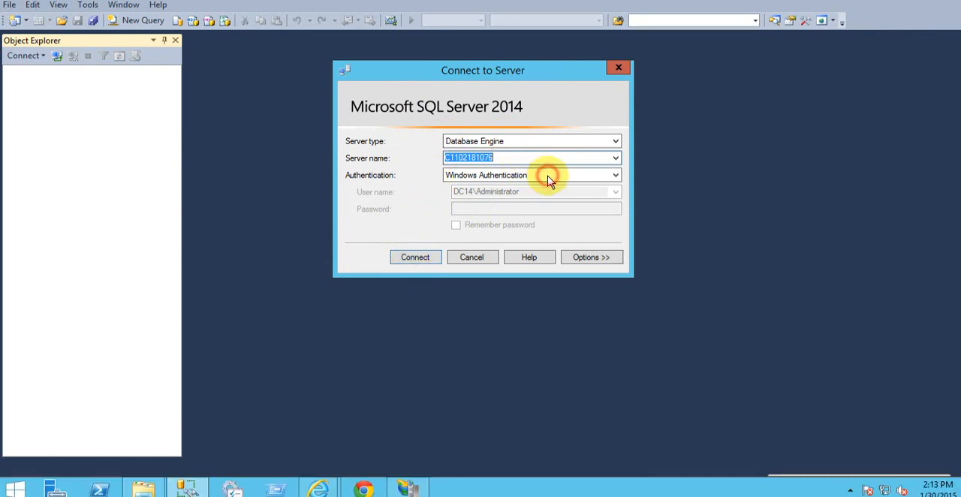
Step: Connect to the local Database Engine server using Windows Authentication
left_click(546, 177)
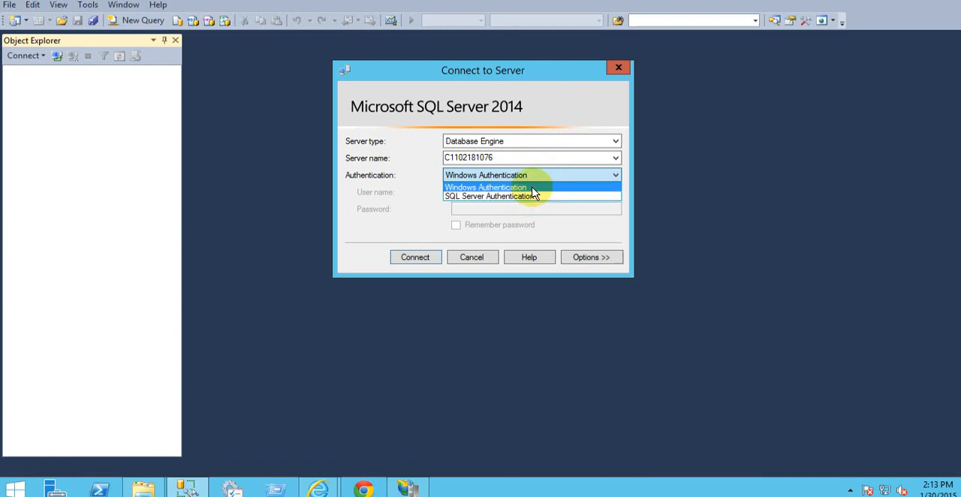
left_click(531, 186)
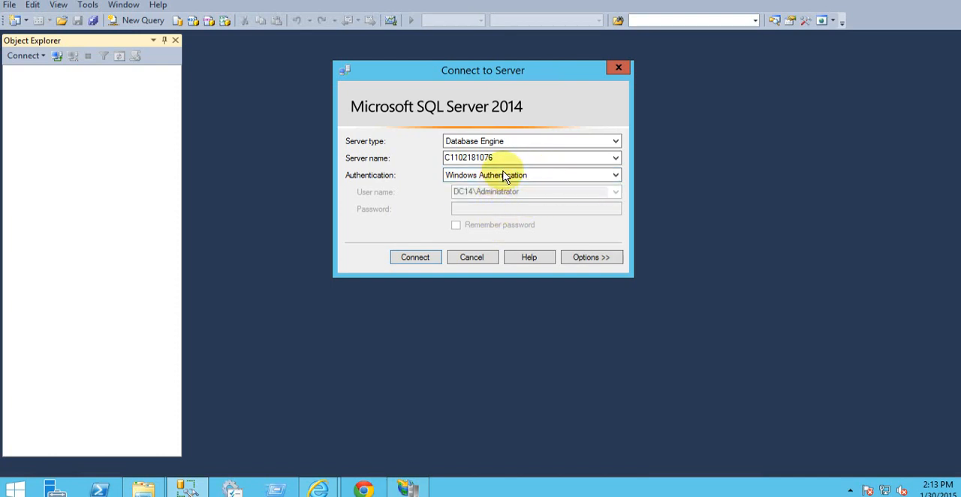
left_click(427, 258)
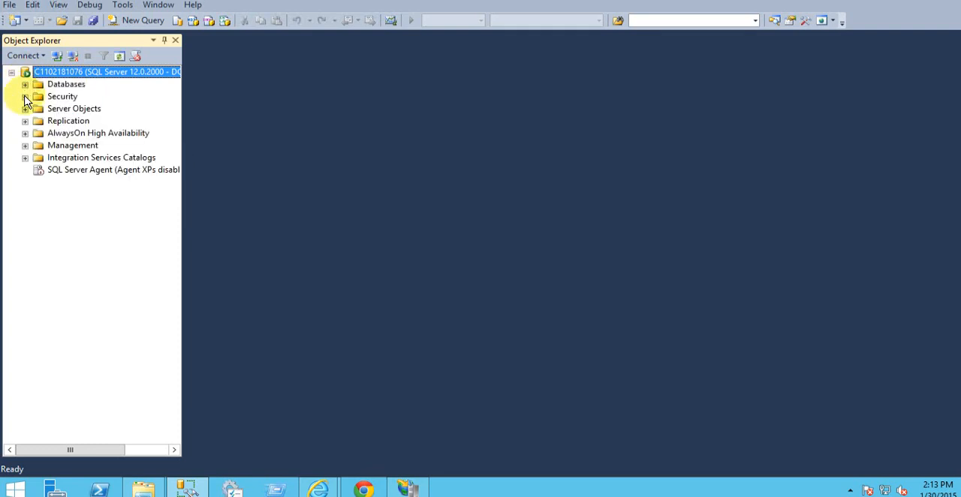
Step: Expand the server's Databases list, widen Object Explorer, and examine the existing SharePoint database names
left_click(26, 86)
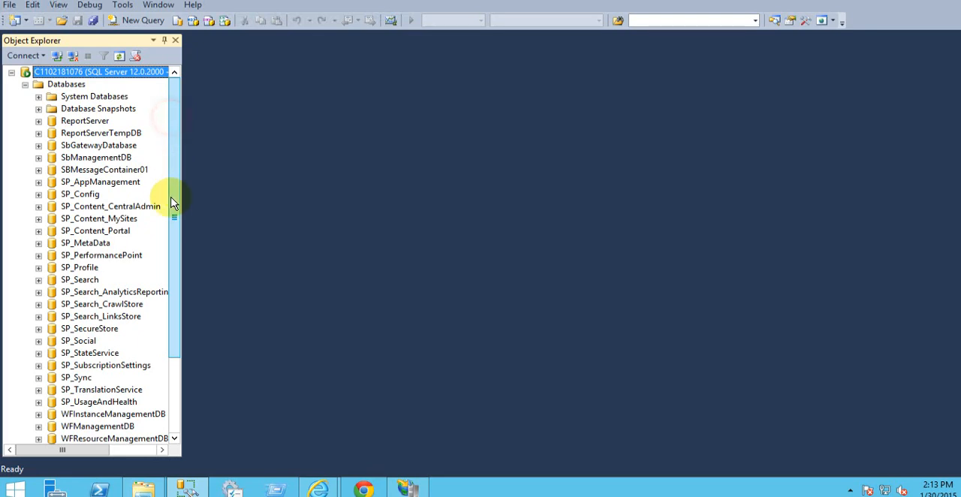
scroll(172, 203, "down", 3)
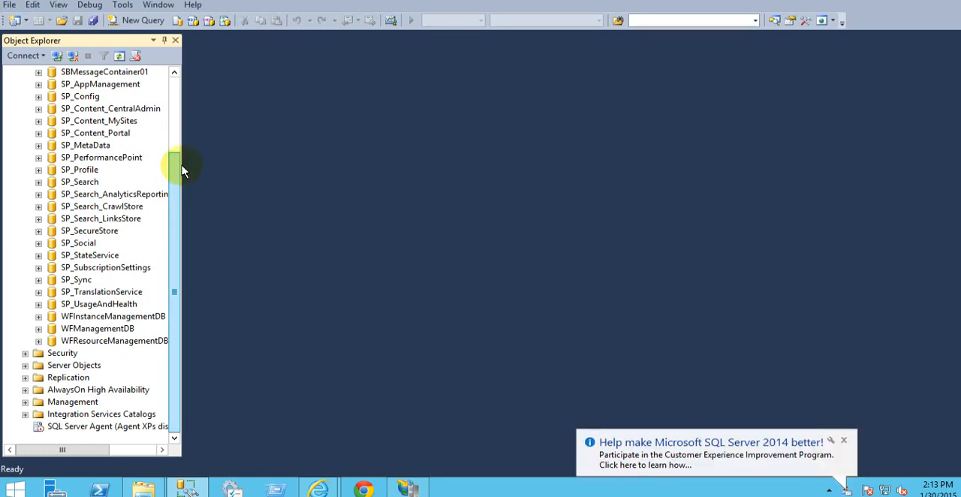
left_click_drag(181, 170, 182, 105)
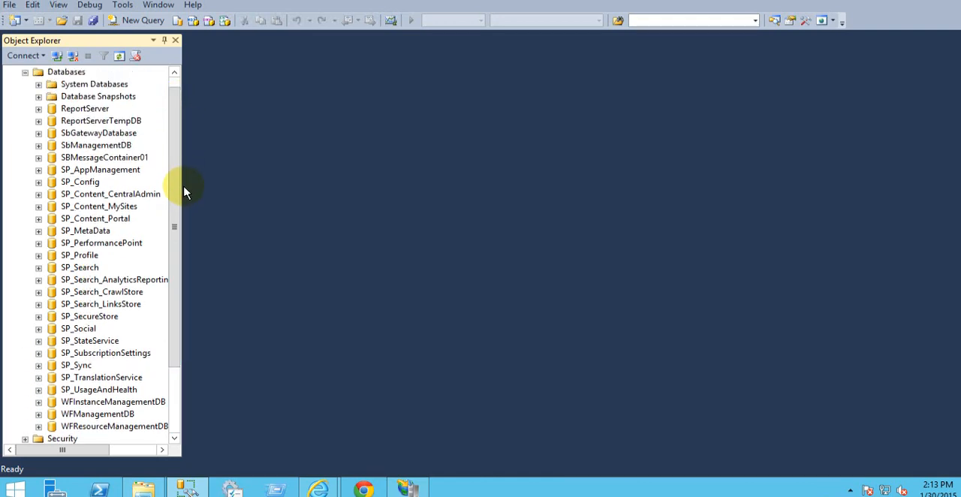
left_click_drag(183, 187, 267, 194)
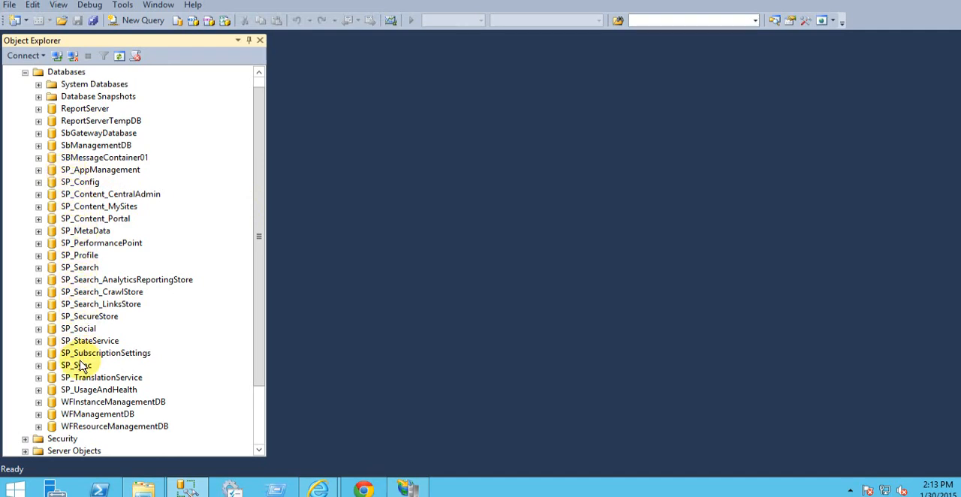
left_click_drag(260, 315, 244, 274)
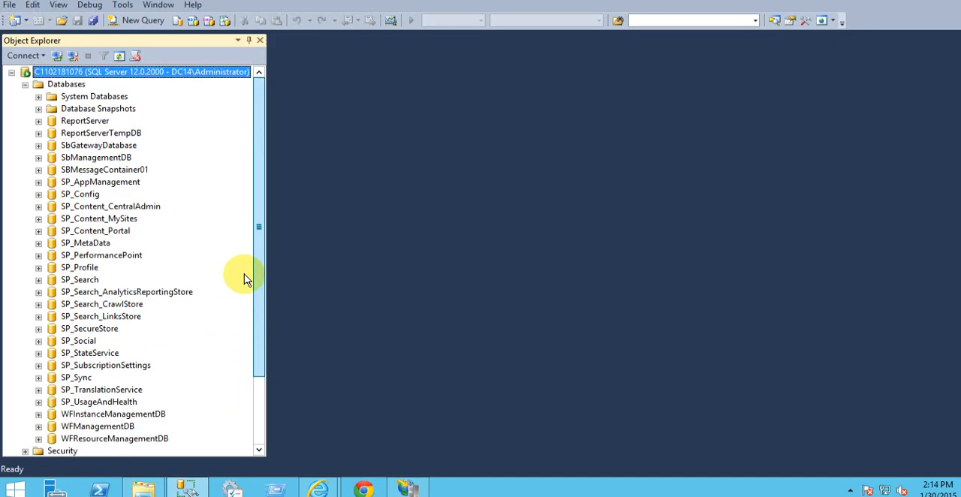
scroll(255, 339, "down", 1)
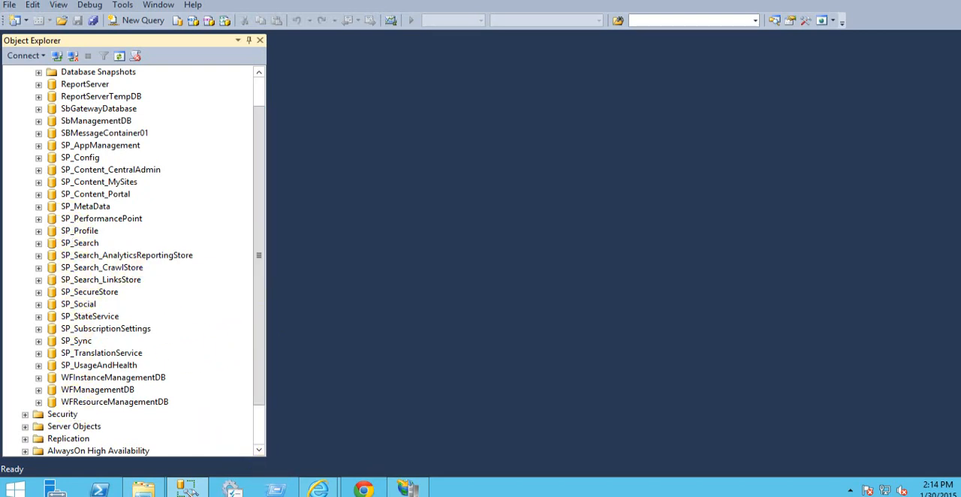
Step: Return to the Create New Web Application form and set the content database name to WSS_Content_8888
mouse_move(318, 488)
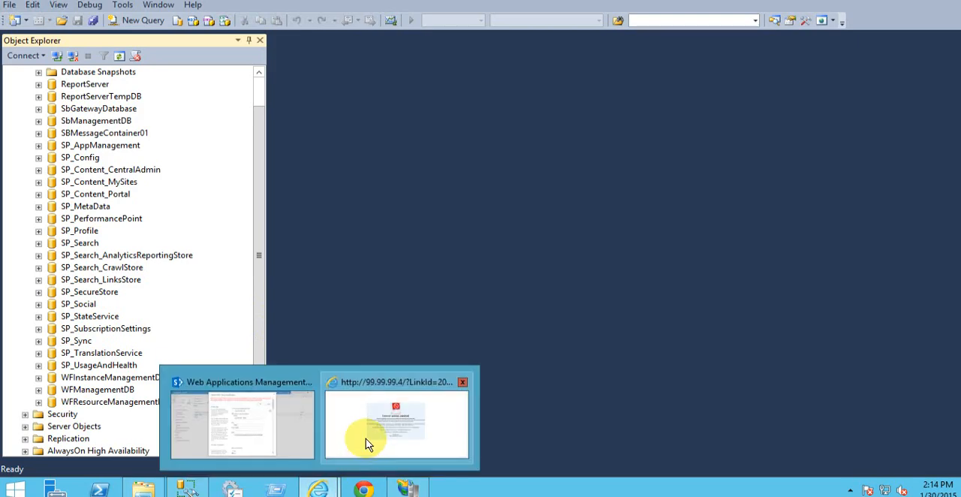
left_click(296, 441)
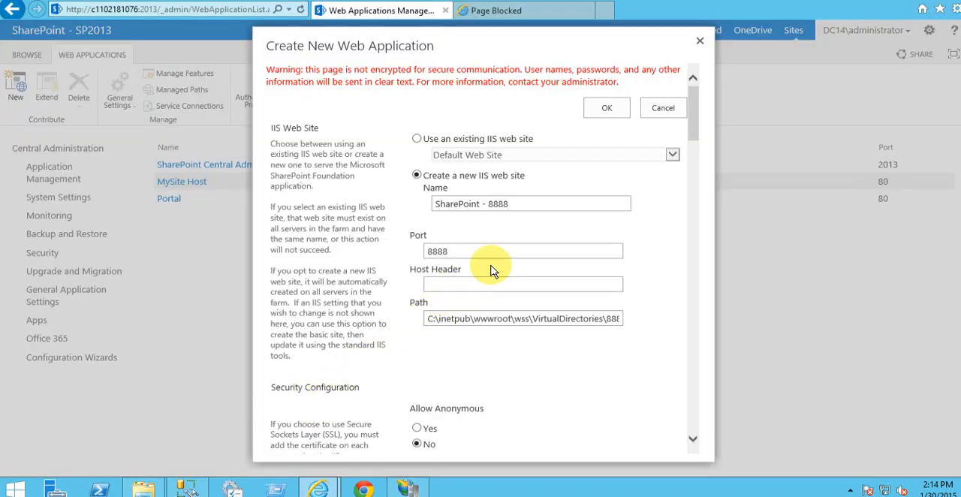
left_click_drag(693, 122, 593, 331)
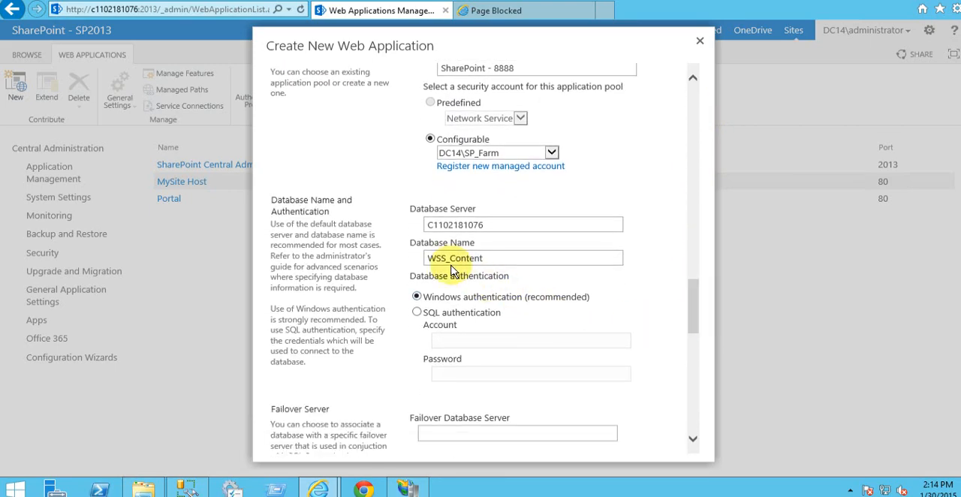
left_click(495, 259)
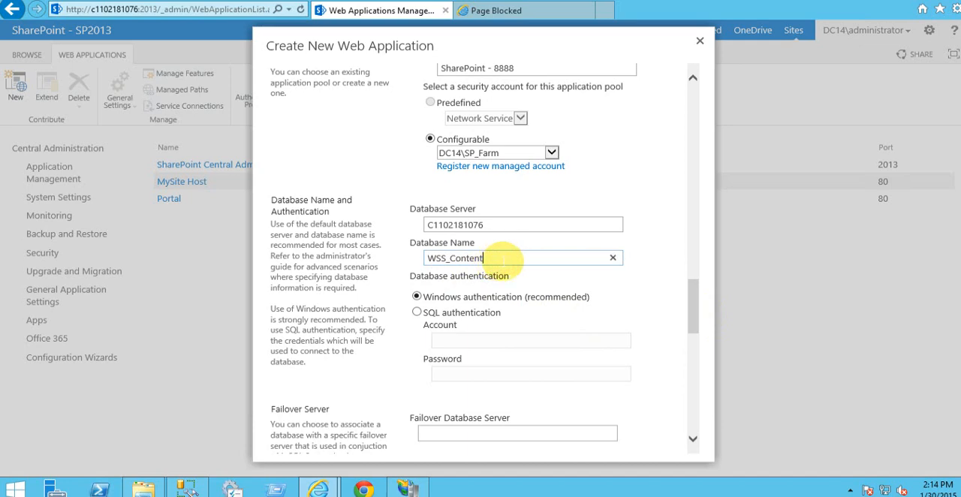
type("_8888")
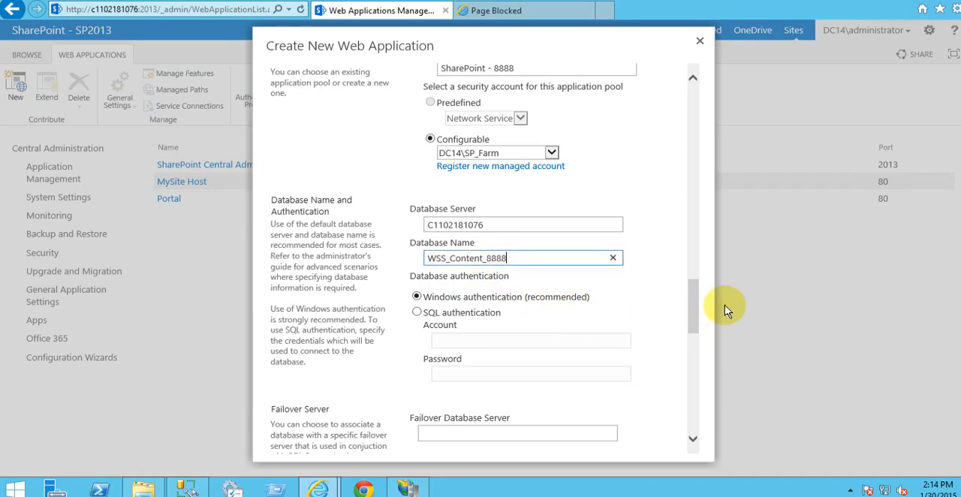
Step: Submit the Create New Web Application form, keeping the default service connections and the Customer Experience Improvement Program set to No
left_click(695, 313)
left_click_drag(695, 312, 708, 440)
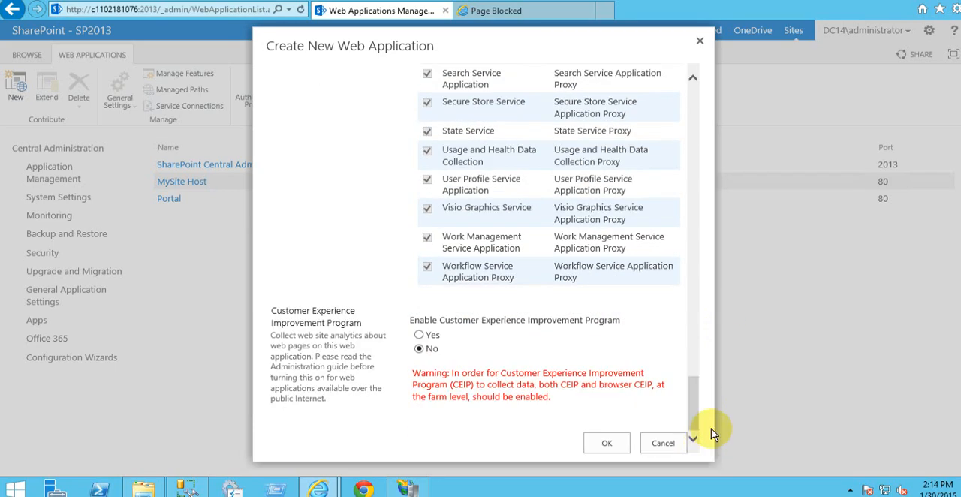
left_click(607, 445)
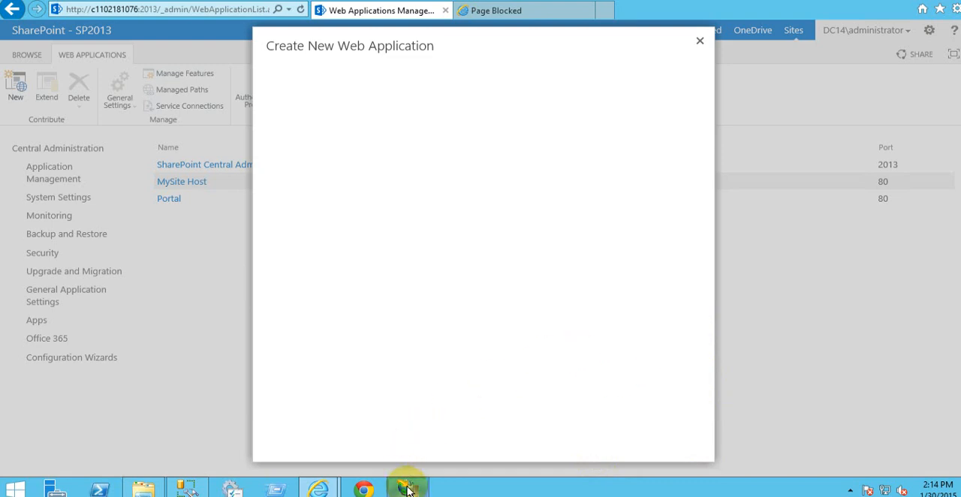
Step: While the web application is being created, check the creation dialog, the IIS Manager sites and the SQL Server Management Studio database list
mouse_move(406, 488)
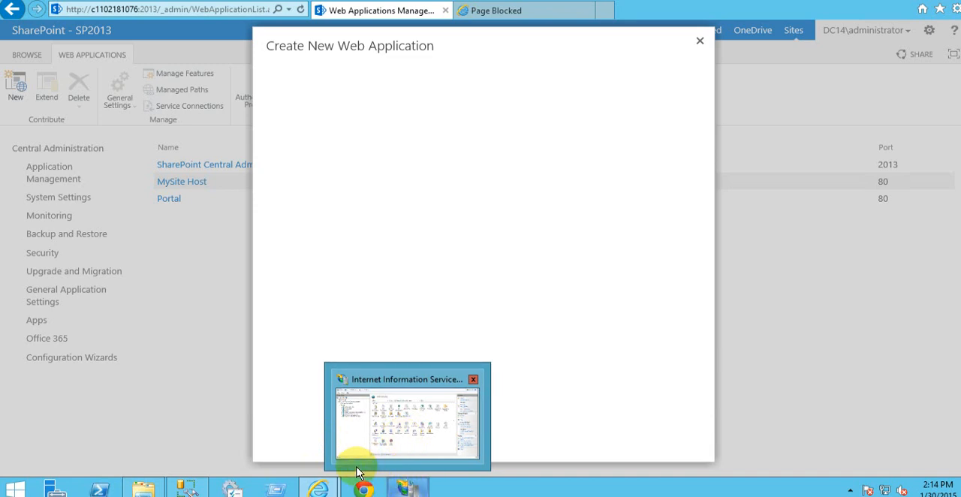
left_click(199, 488)
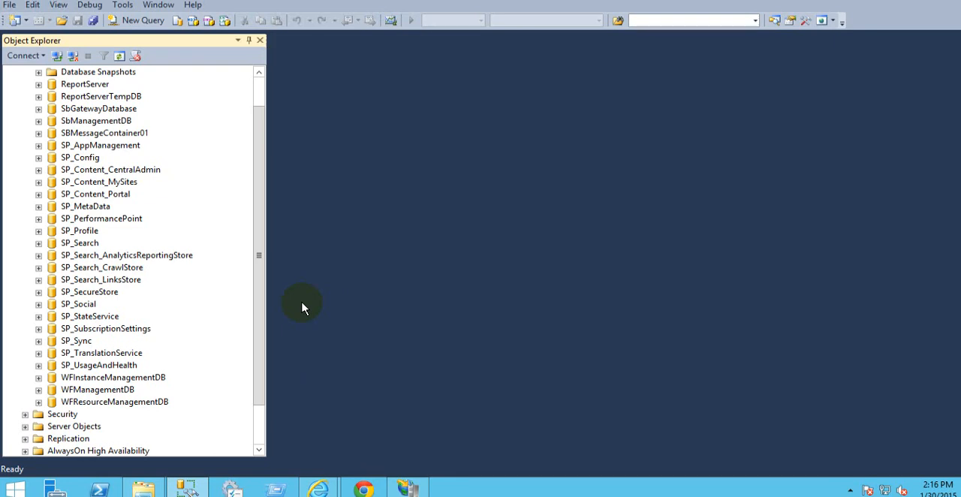
mouse_move(318, 488)
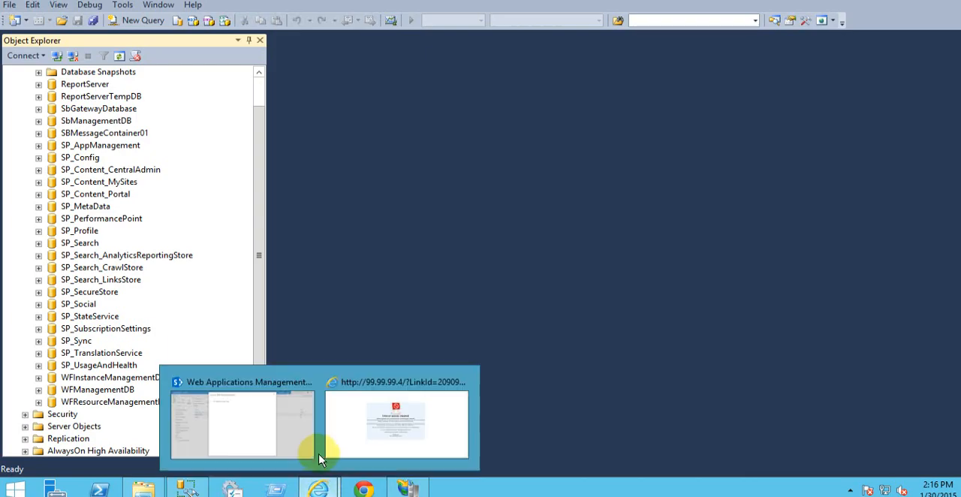
left_click(307, 439)
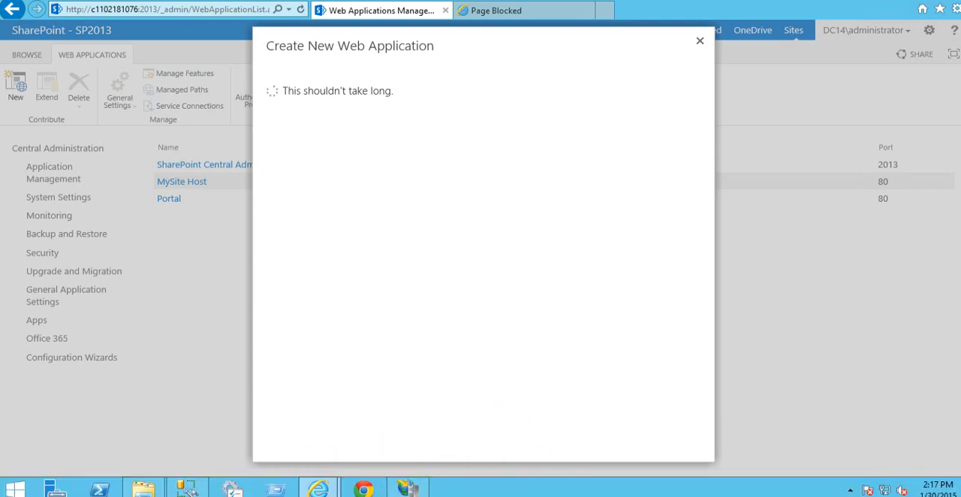
left_click(404, 489)
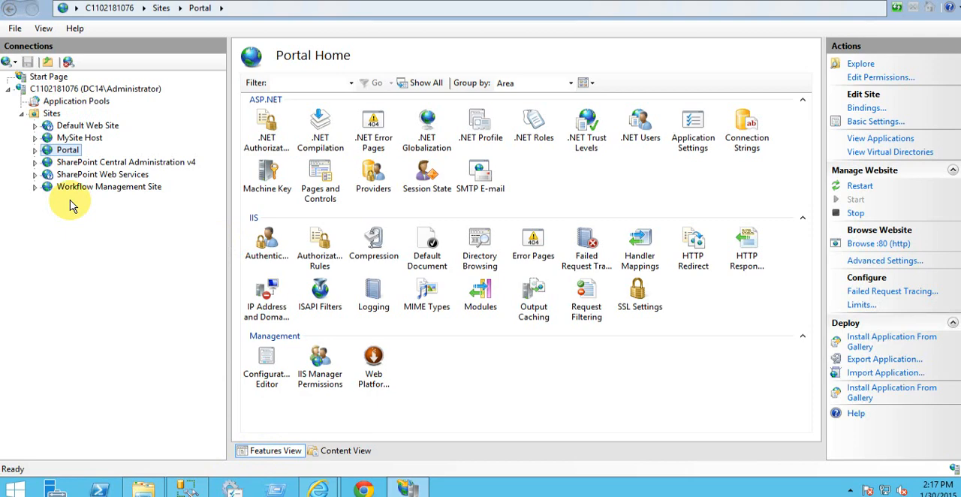
left_click(188, 488)
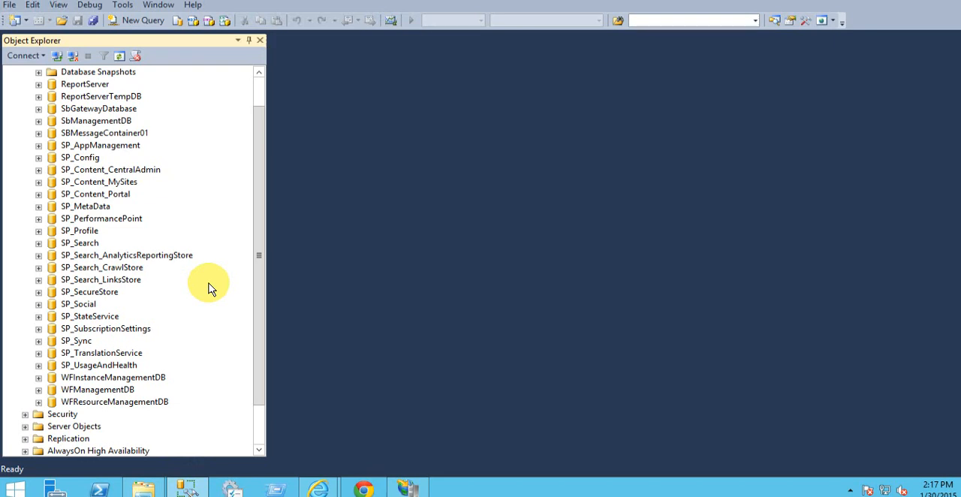
left_click_drag(260, 315, 255, 214)
scroll(255, 316, "down", 2)
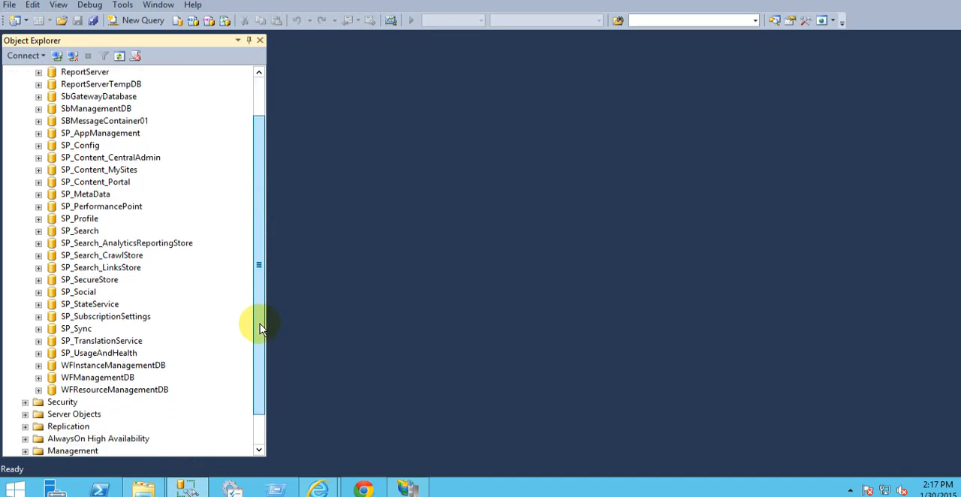
scroll(260, 270, "up", 2)
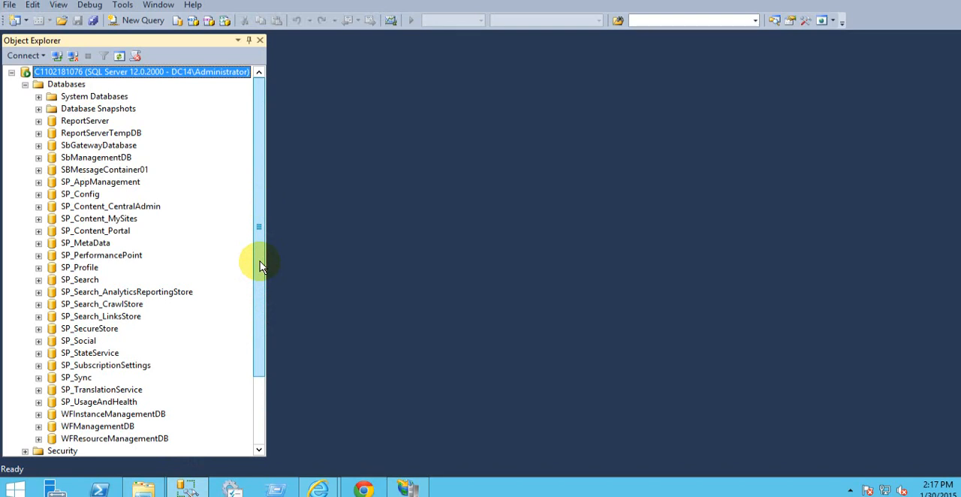
left_click_drag(258, 263, 260, 333)
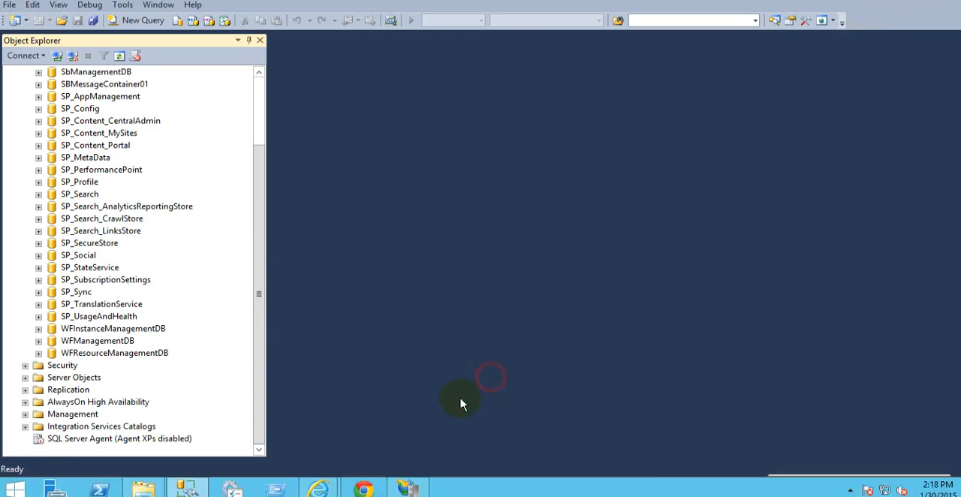
Step: Switch back to Central Administration in Internet Explorer and open the Create Site Collection form from the Application Created dialog
left_click(325, 488)
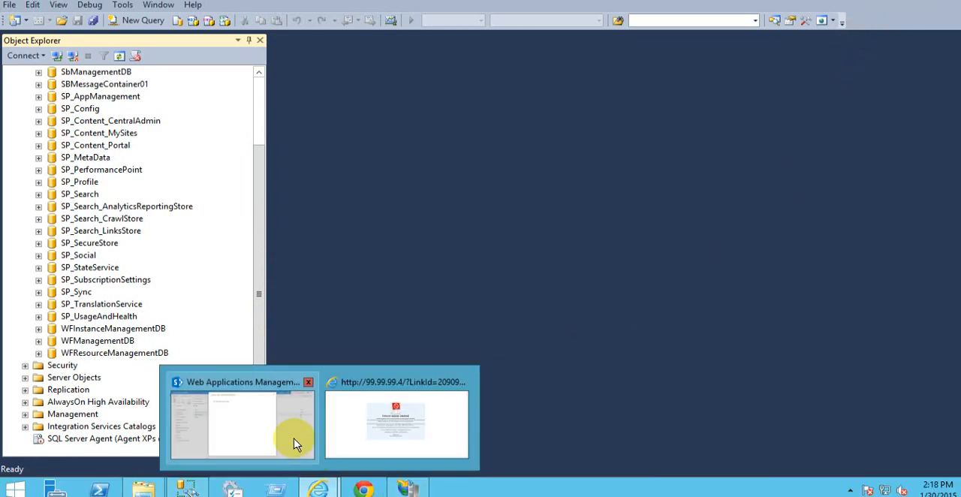
left_click(296, 443)
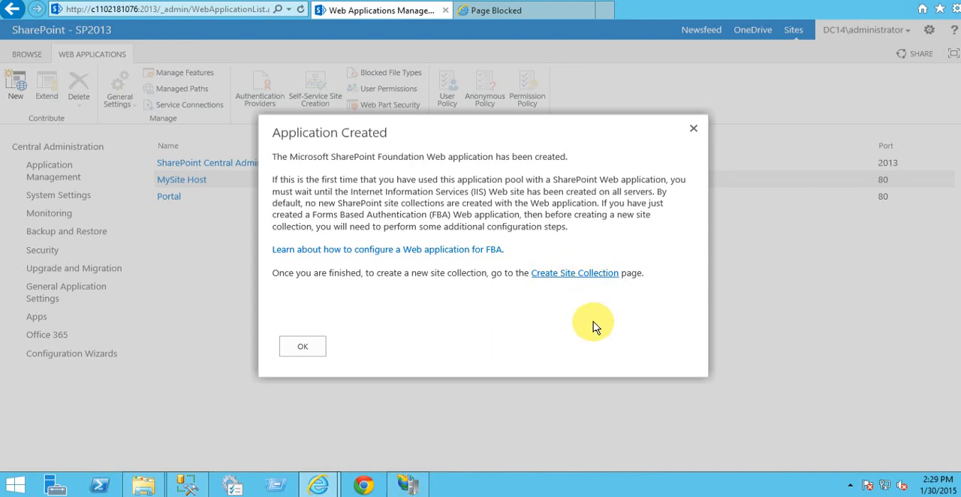
left_click(614, 274)
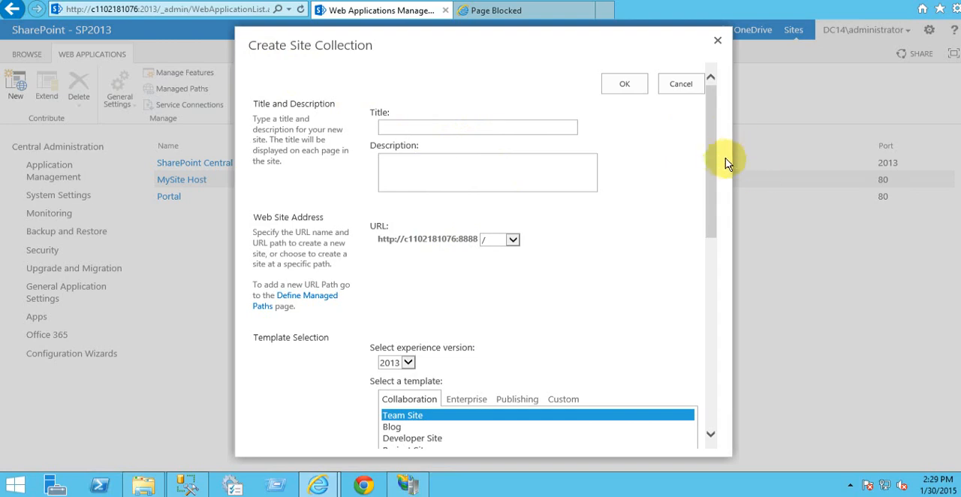
Step: Examine the site collection form's title, description, URL and template sections, including the available experience versions
left_click_drag(711, 139, 713, 90)
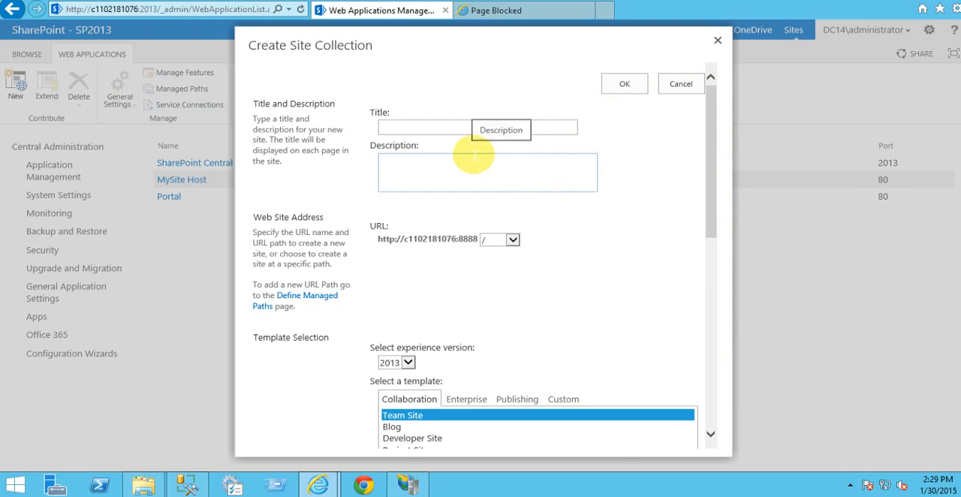
left_click(412, 126)
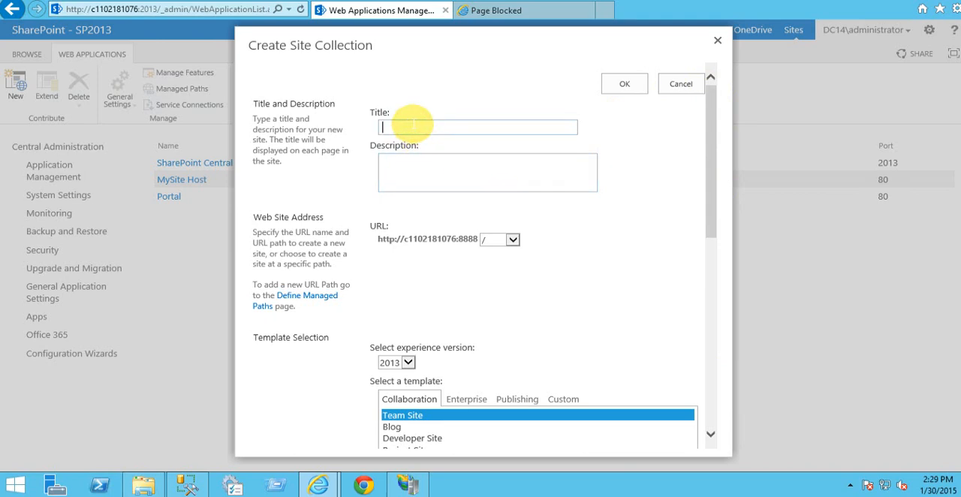
left_click(409, 166)
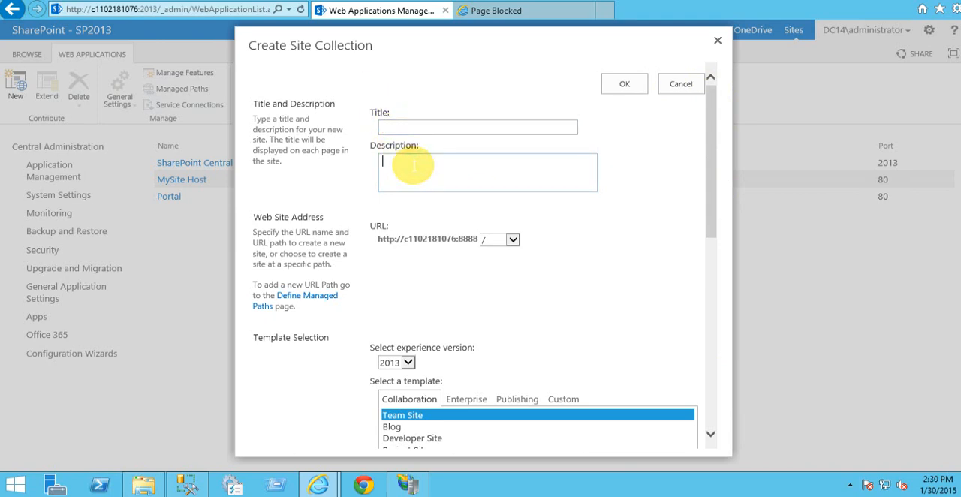
scroll(468, 280, "down", 3)
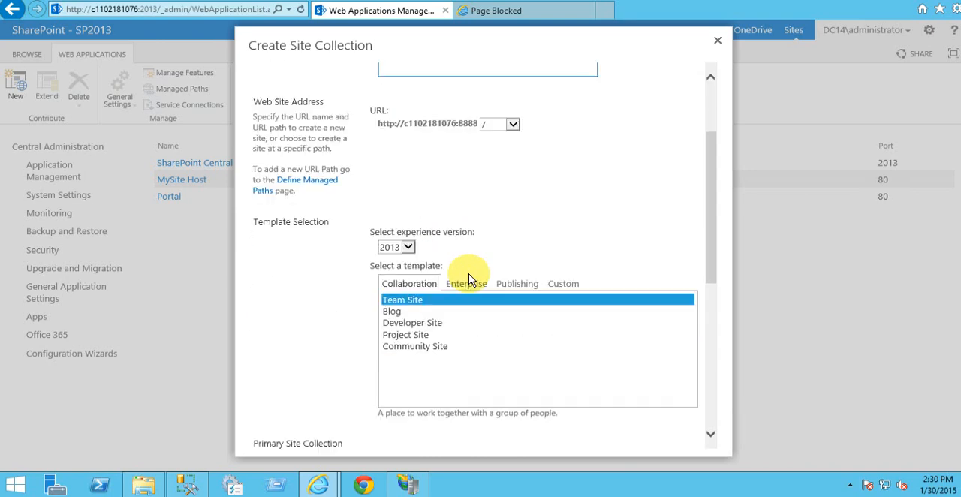
left_click(407, 249)
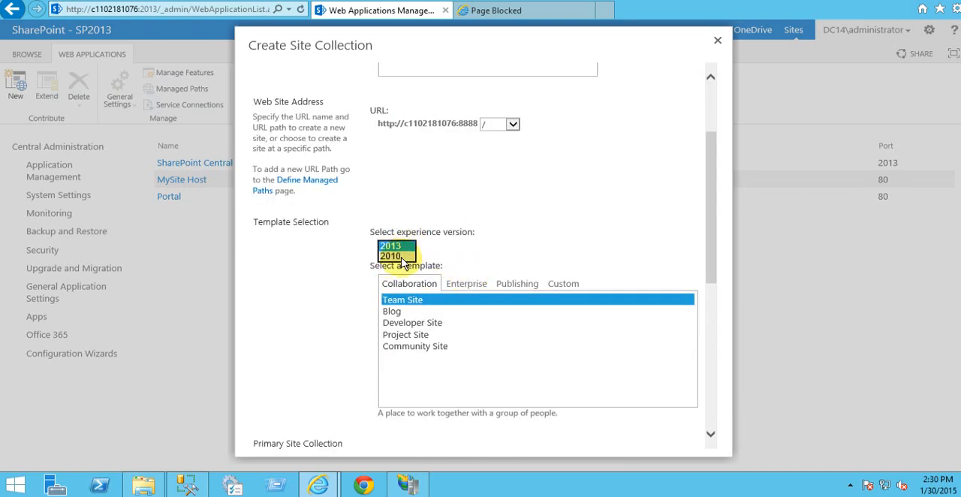
left_click(492, 237)
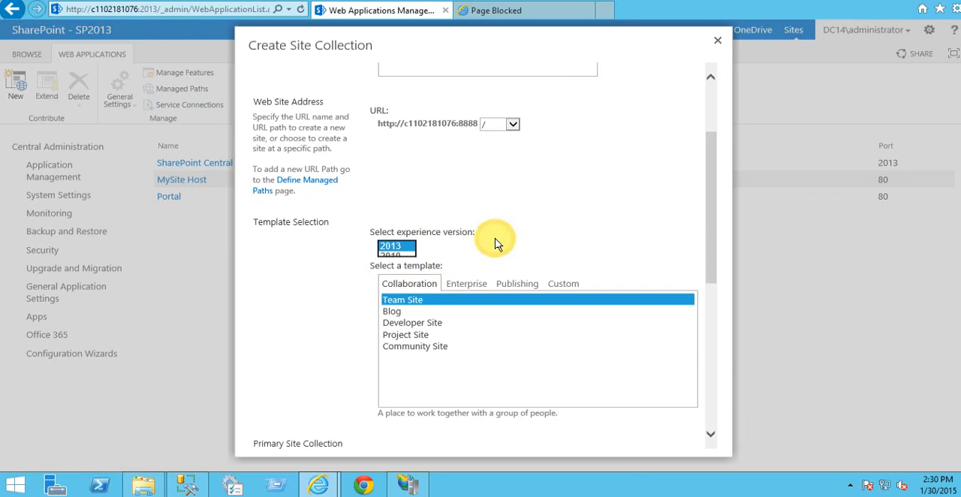
scroll(450, 265, "down", 2)
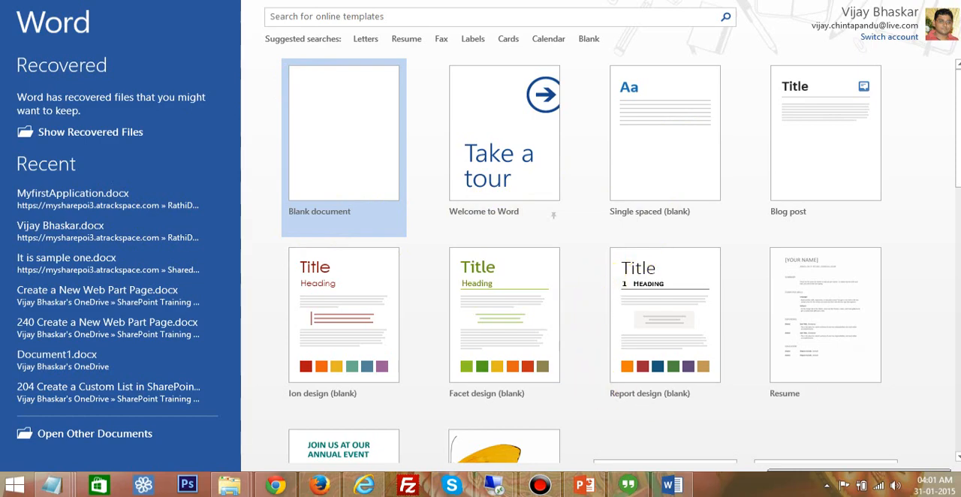
Step: Browse the document templates on Word's start screen and look through the Cards templates as a comparison
left_click_drag(960, 178, 959, 379)
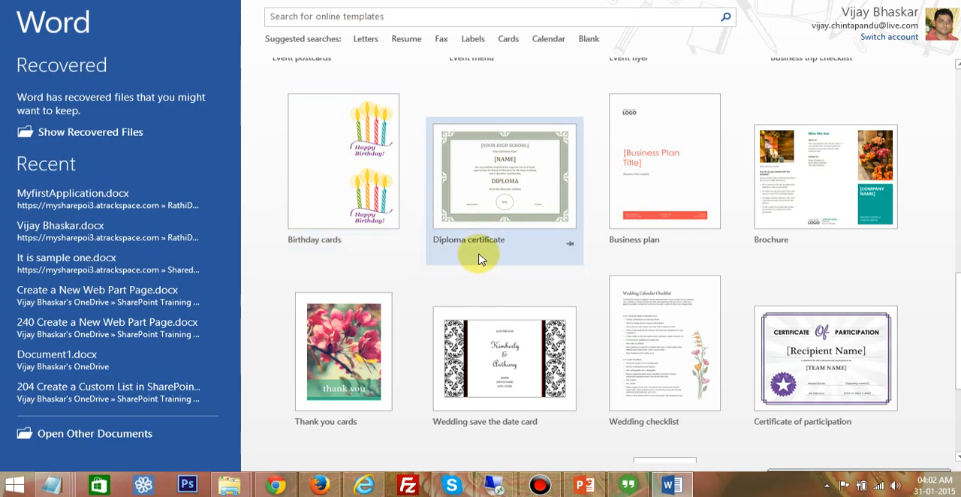
scroll(482, 256, "up", 6)
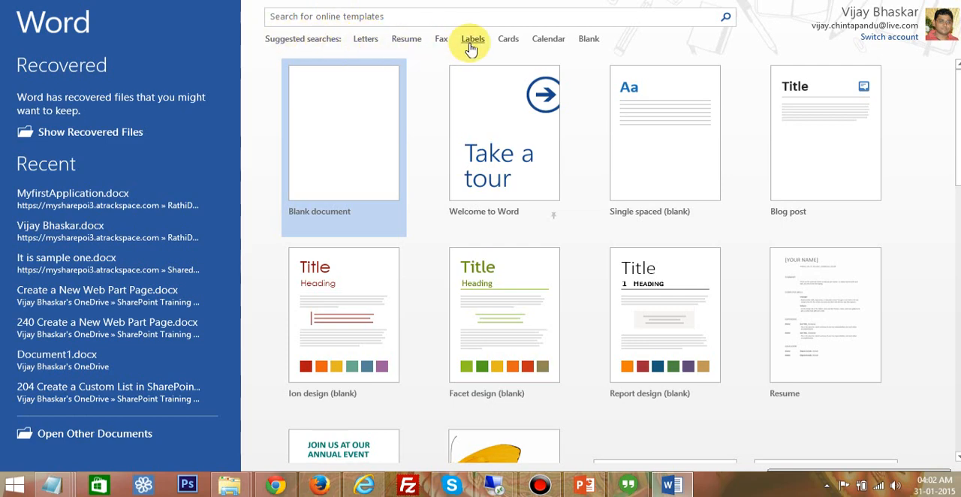
left_click(509, 41)
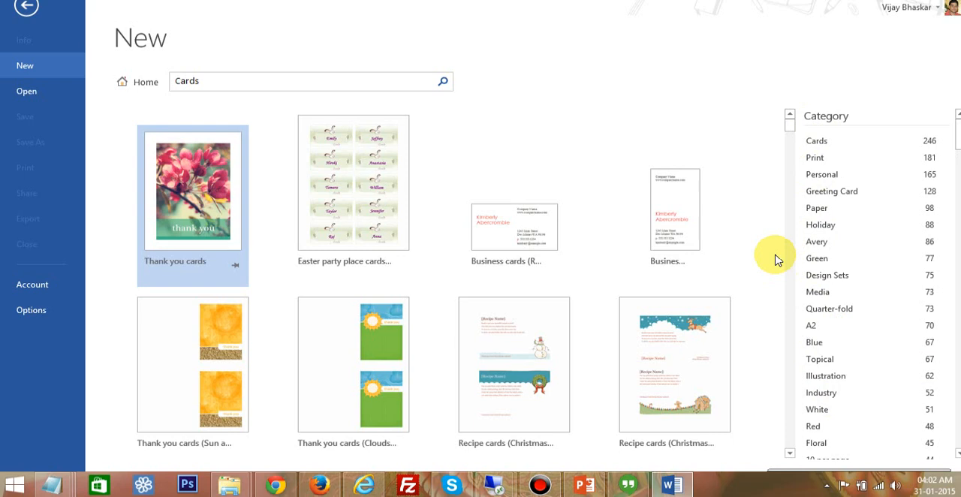
scroll(740, 259, "down", 3)
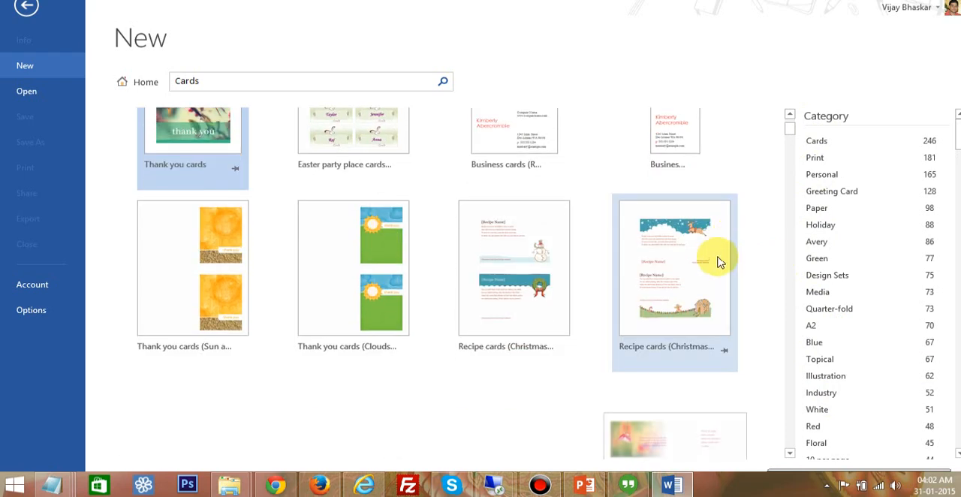
scroll(659, 260, "up", 3)
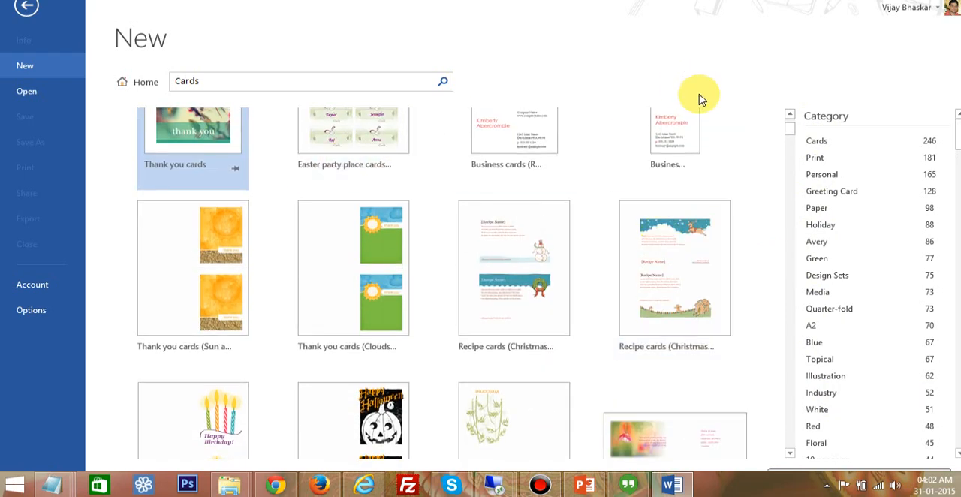
scroll(687, 248, "up", 2)
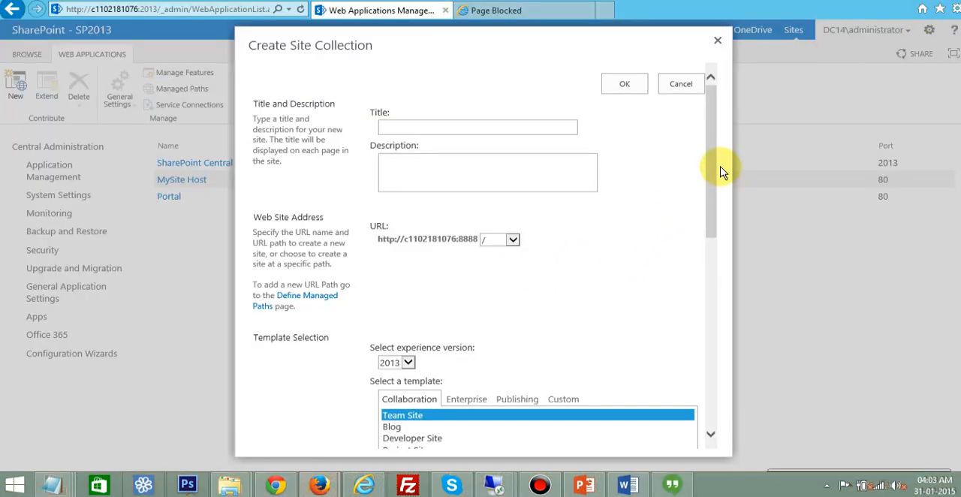
Step: Return to the site collection form and examine the templates in the Enterprise, Publishing and Custom categories
left_click(714, 161)
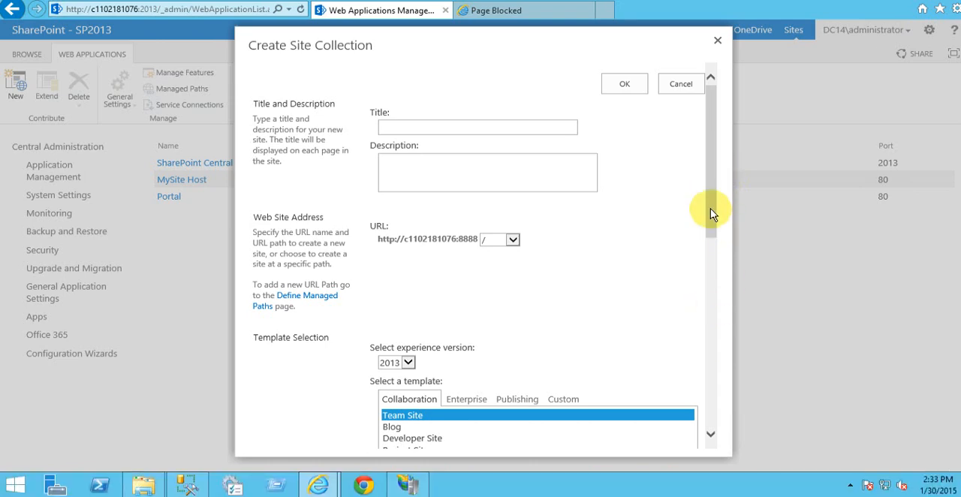
left_click_drag(710, 204, 710, 319)
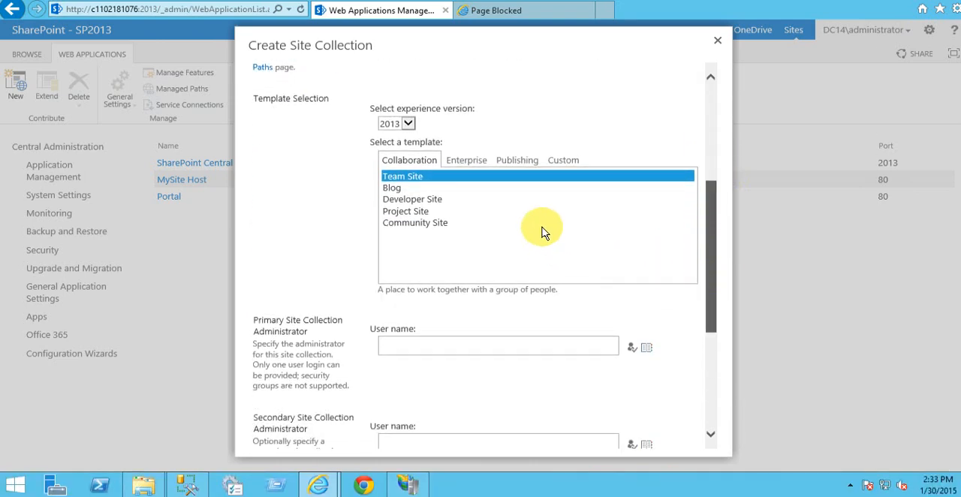
left_click(471, 163)
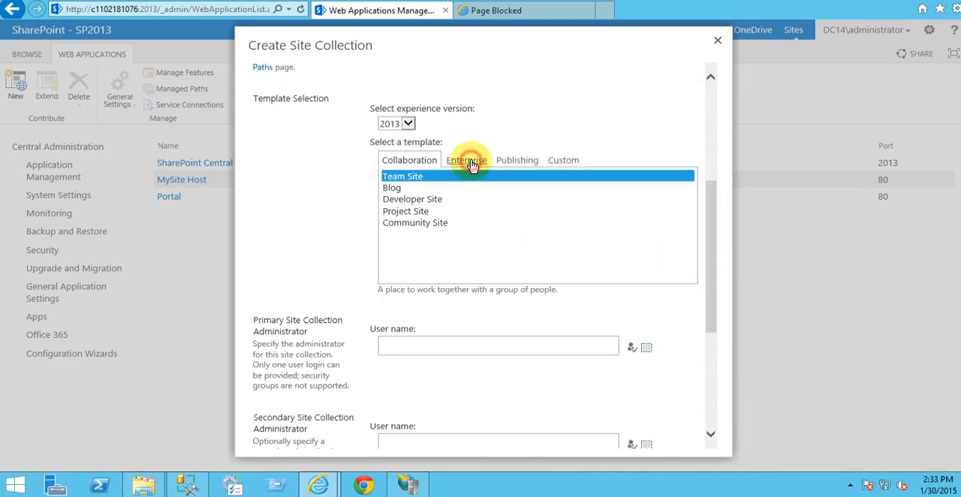
left_click(517, 162)
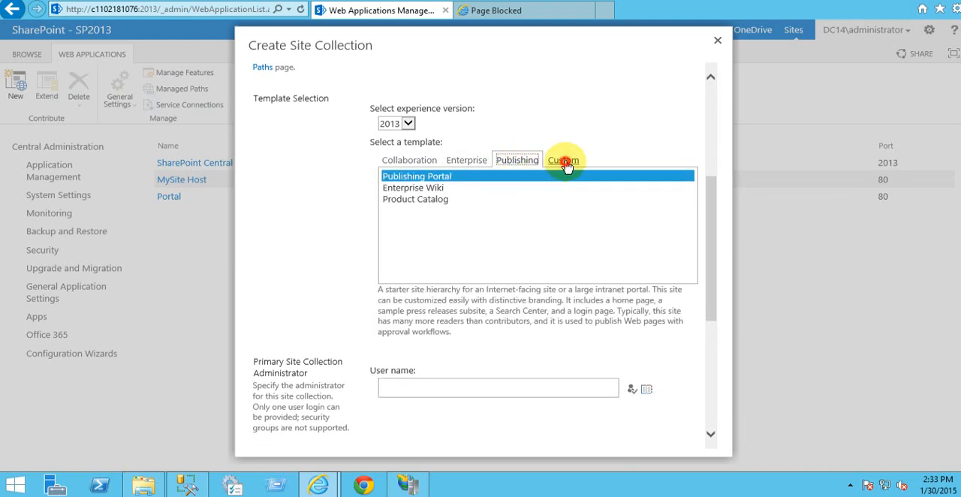
left_click(564, 162)
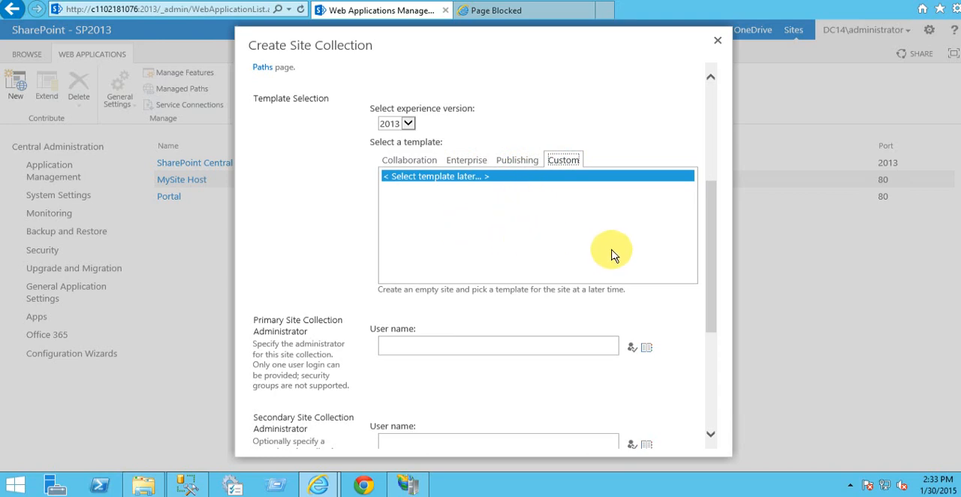
left_click_drag(708, 247, 700, 98)
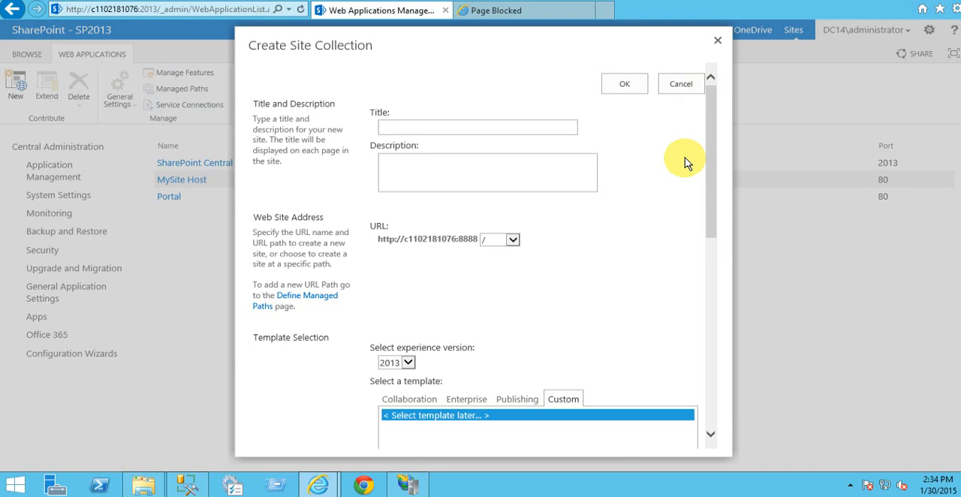
Step: Close the site collection dialog and open the Create Site Collection page from Application Management
left_click(718, 43)
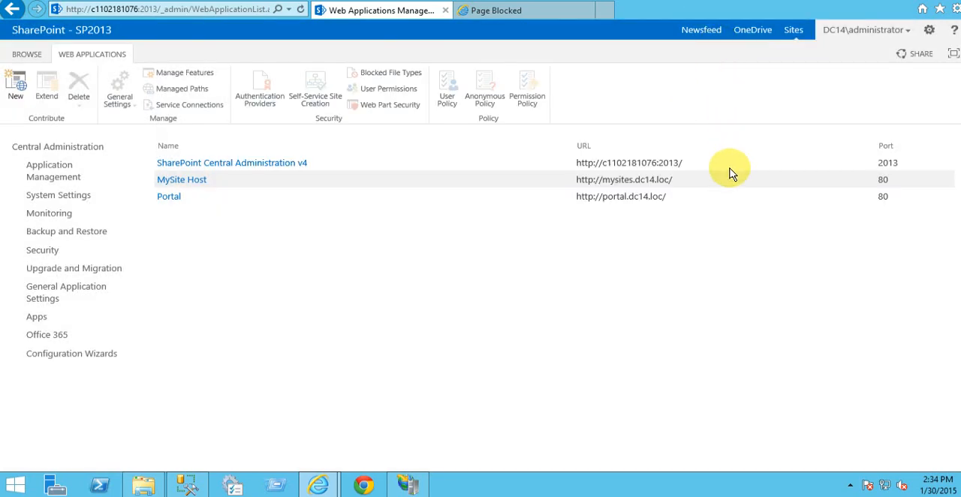
left_click(41, 183)
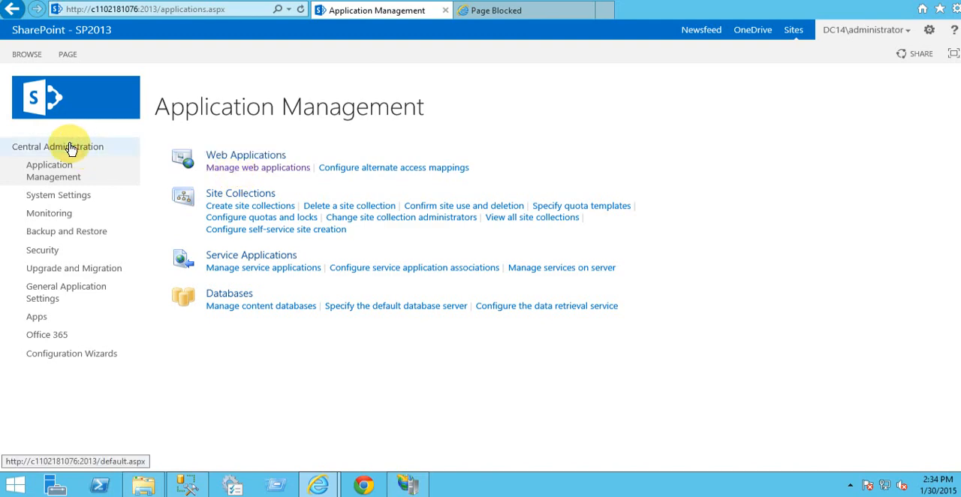
left_click_drag(71, 148, 128, 161)
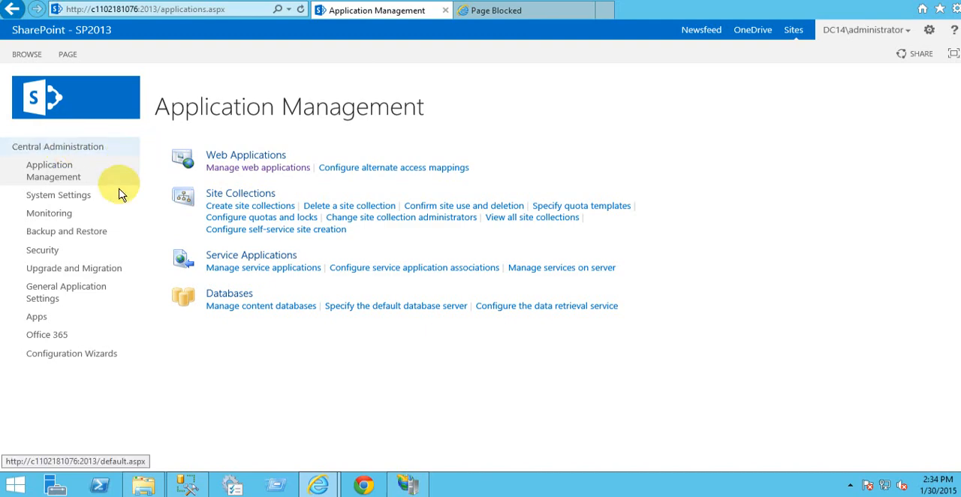
left_click(255, 208)
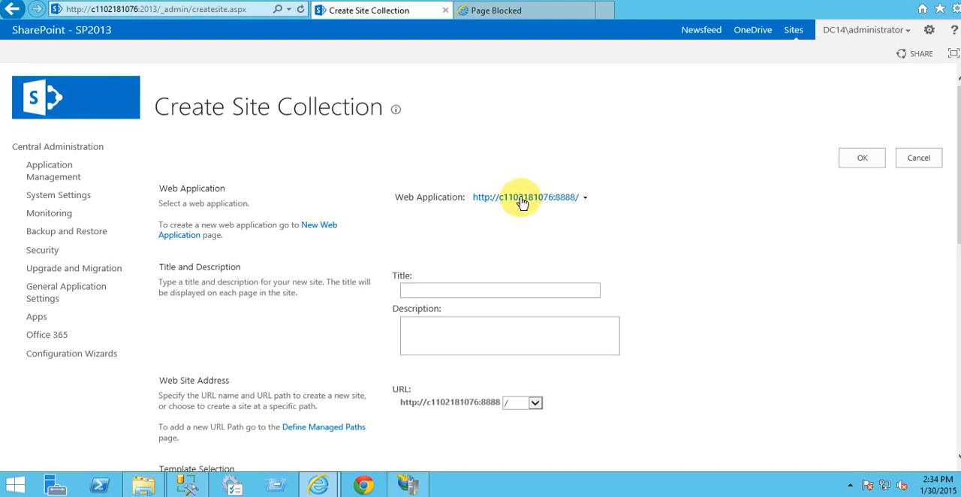
Step: Check which web applications can host the site collection, then leave the selection without changing it
left_click(585, 200)
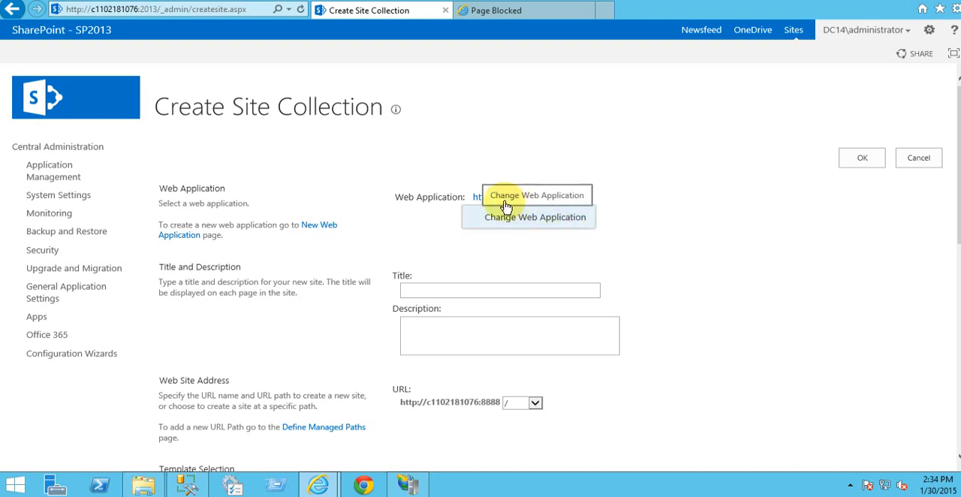
left_click(559, 219)
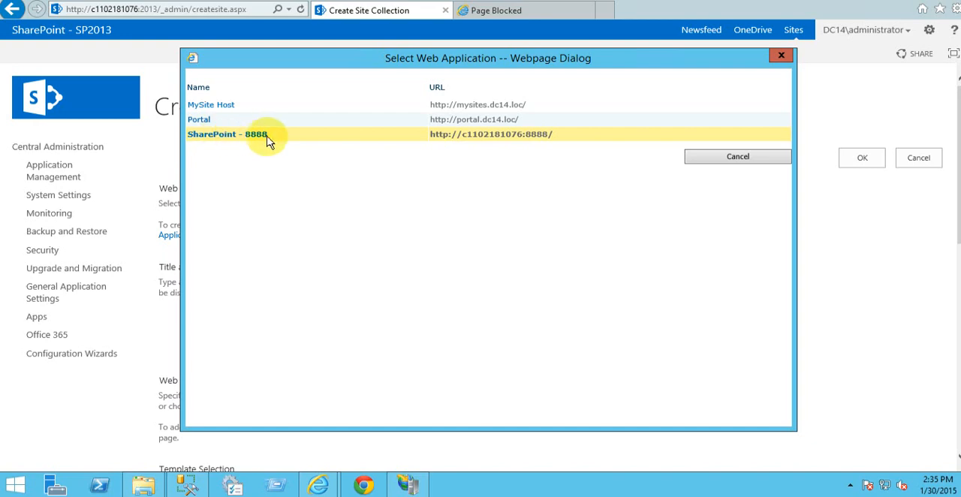
left_click(745, 162)
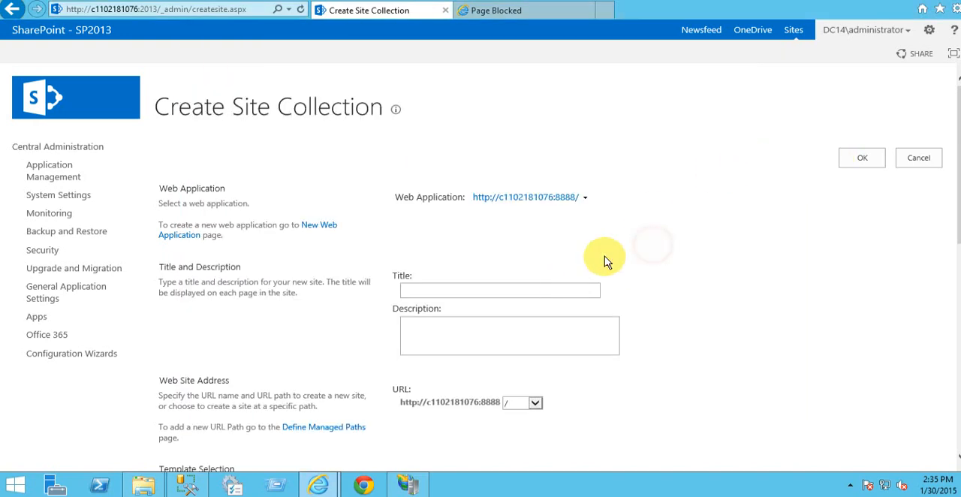
Step: Enter "Test Site for the Training" as the title of the new site collection
scroll(570, 263, "down", 3)
left_click(449, 172)
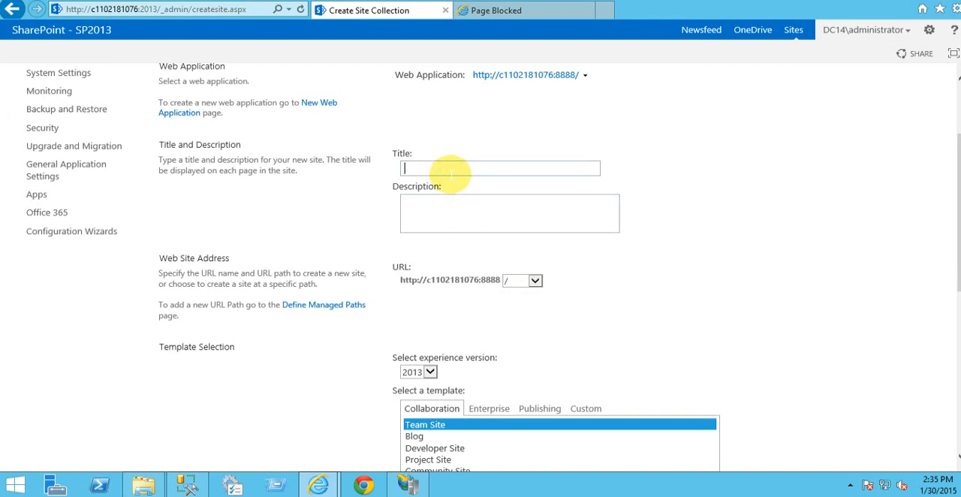
type("Test Si")
type("te for the ")
type("Sit")
key("BackSpace")
key("BackSpace")
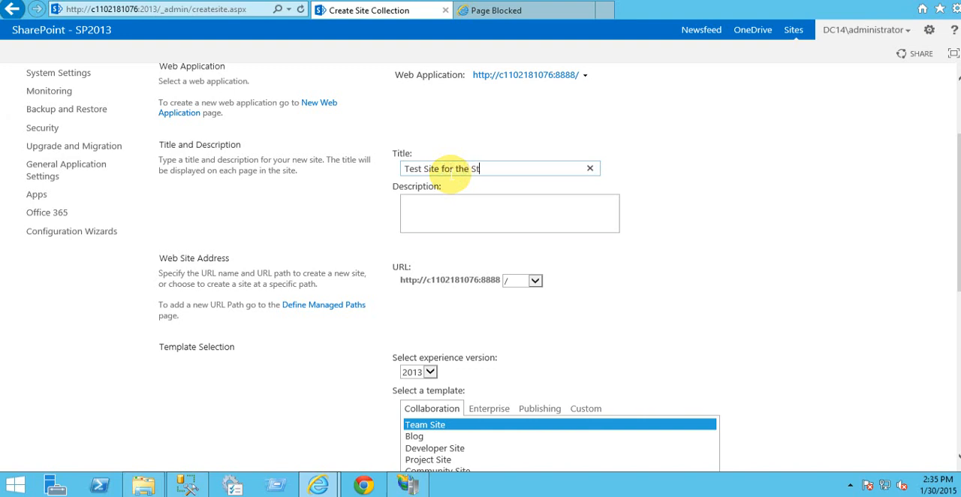
key("BackSpace")
type("Training")
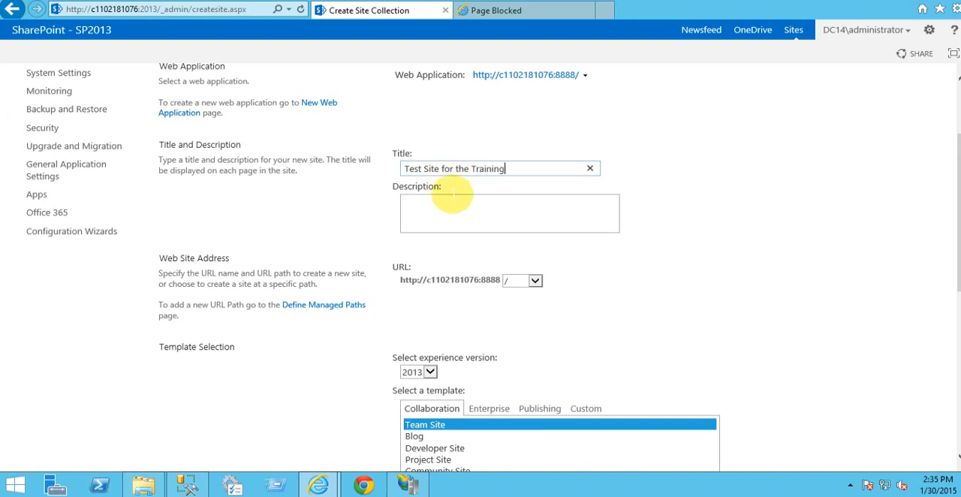
Step: Move the text "Test Site for the Training" from the title into the description
scroll(470, 197, "down", 1)
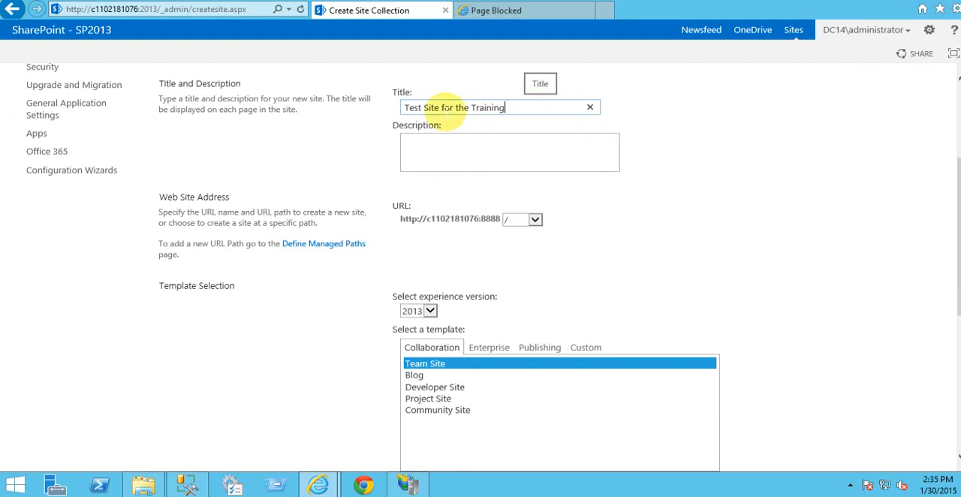
left_click_drag(523, 107, 396, 105)
key("ctrl+c")
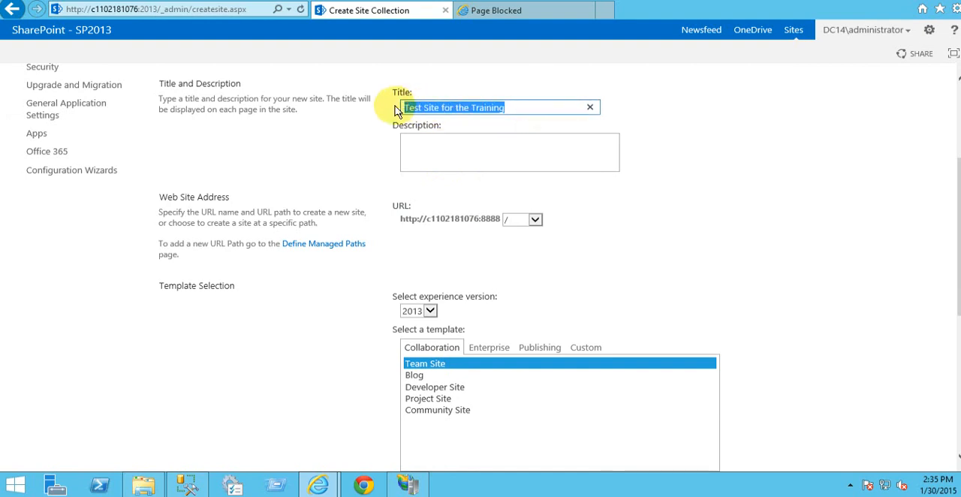
key("Delete")
left_click(455, 150)
key("ctrl+v")
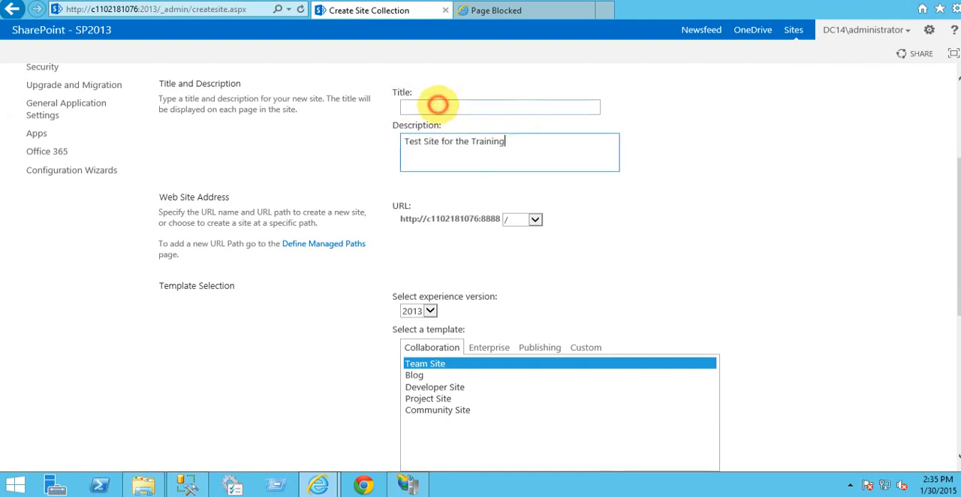
Step: Set the site collection's title to "Vijay Company"
left_click(437, 107)
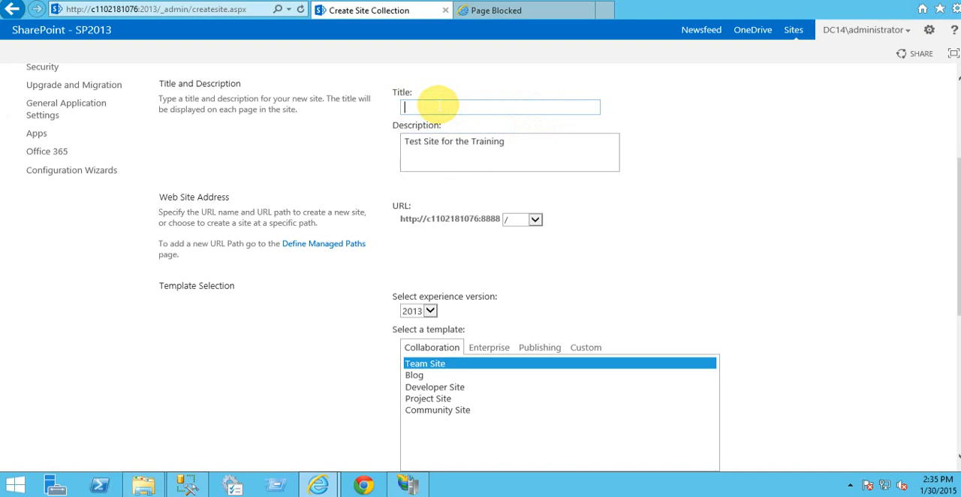
type("Vijay")
type("Compam")
key("BackSpace")
type("ny")
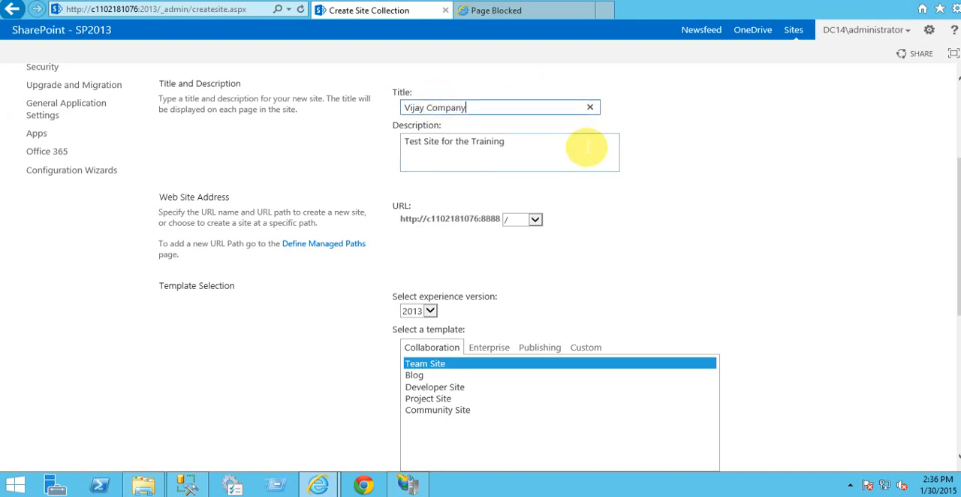
Step: Choose the Developer Site template and set Administrator as the primary site collection administrator, resolving the account name
scroll(498, 236, "down", 2)
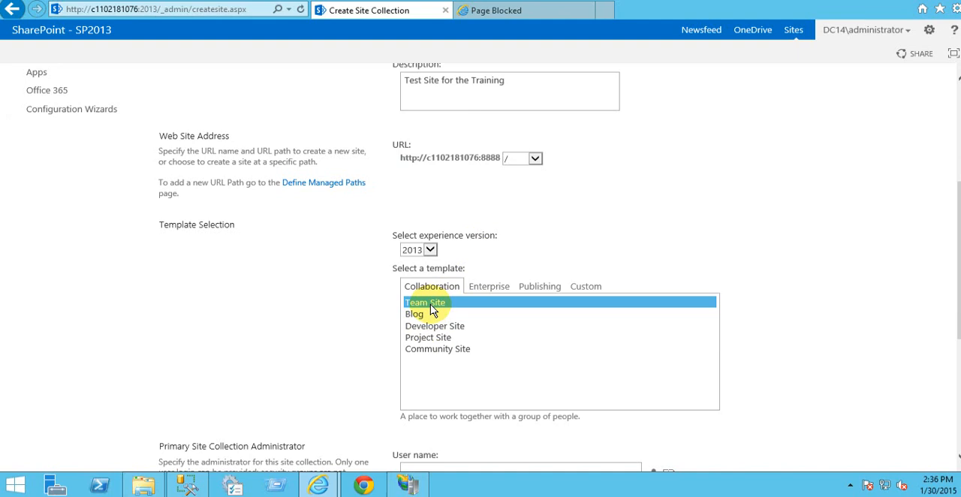
left_click(456, 331)
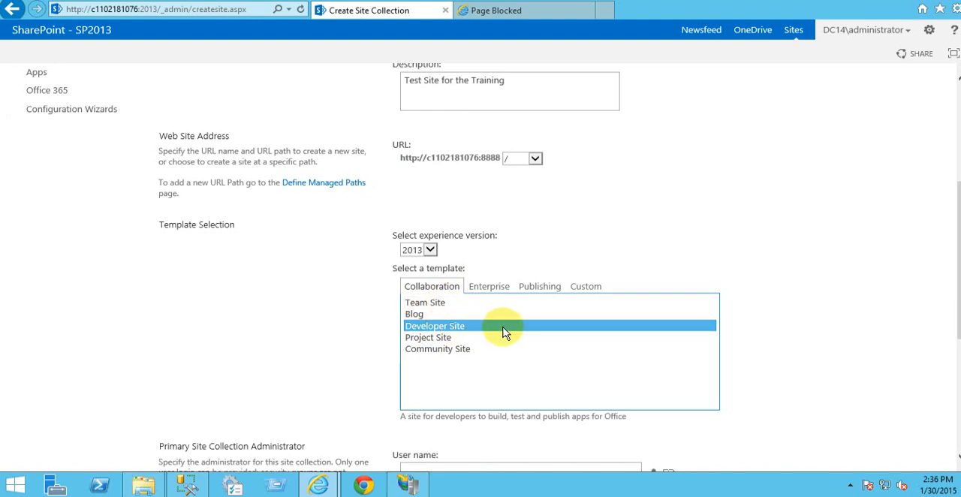
scroll(788, 311, "down", 4)
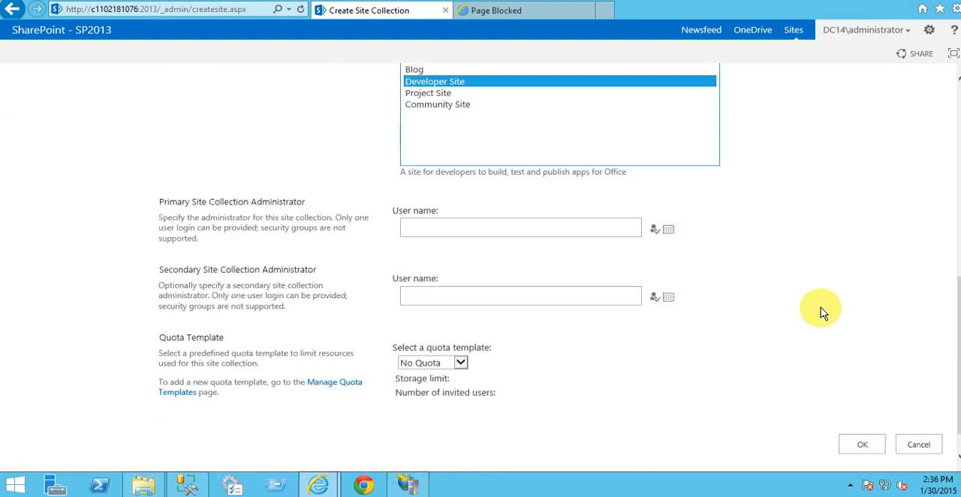
left_click(444, 192)
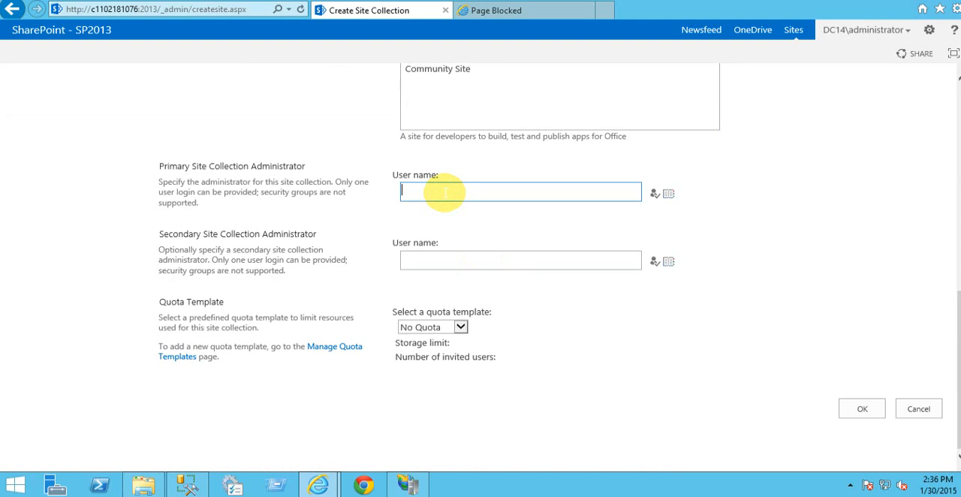
type("Administrator")
left_click(655, 194)
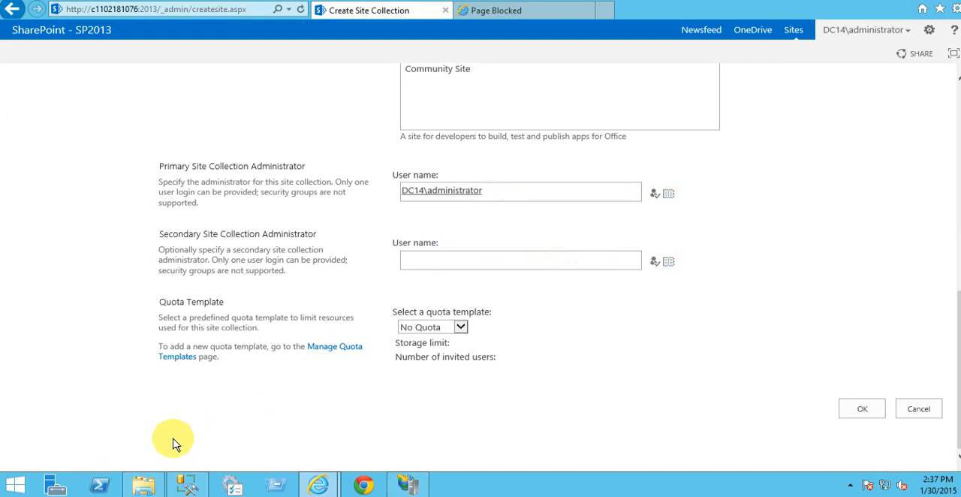
Step: Open Active Directory Users and Computers from the server's Administrative Tools
left_click(15, 486)
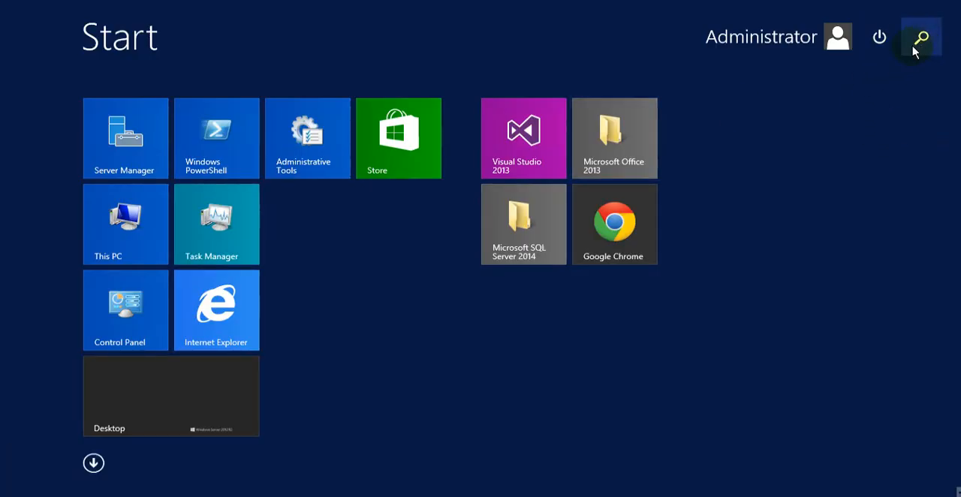
left_click(923, 41)
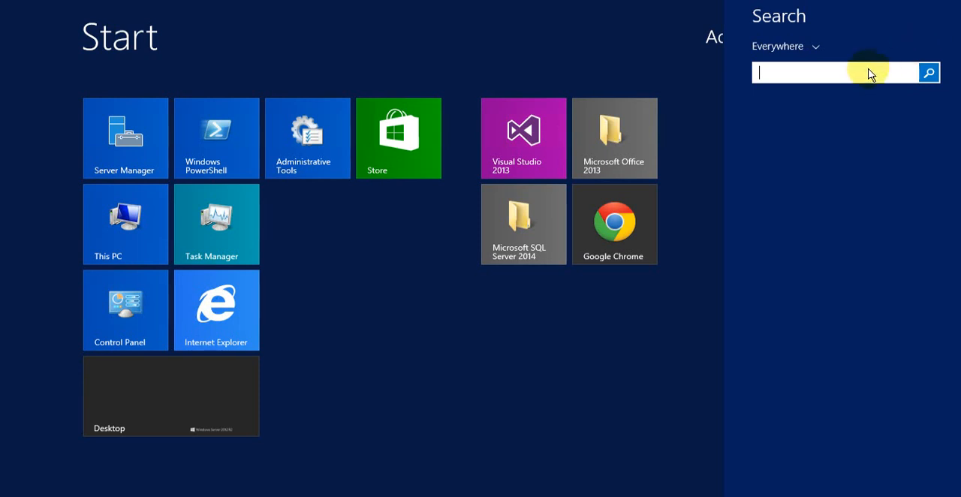
left_click(516, 122)
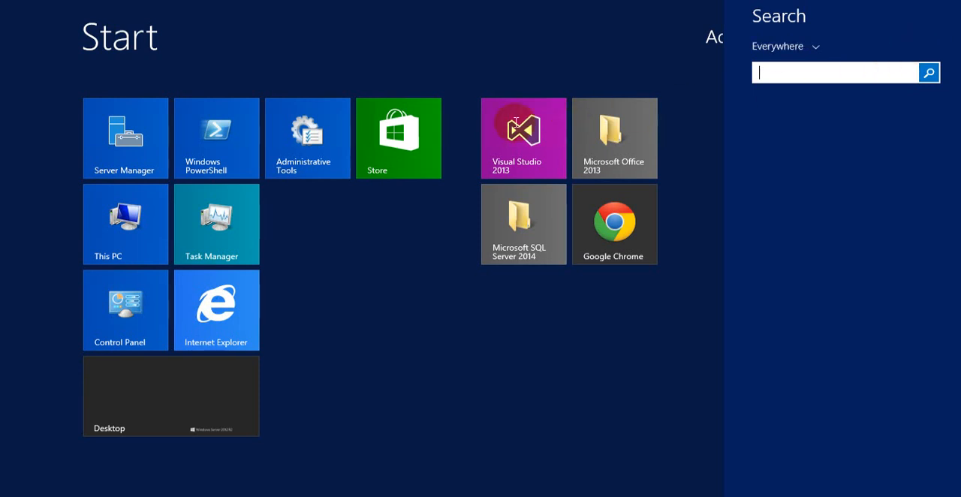
left_click(307, 167)
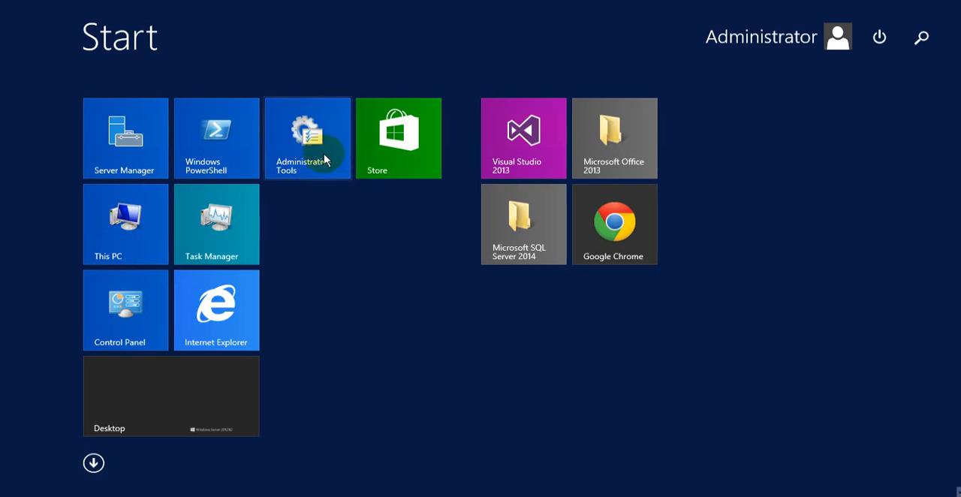
left_click(305, 161)
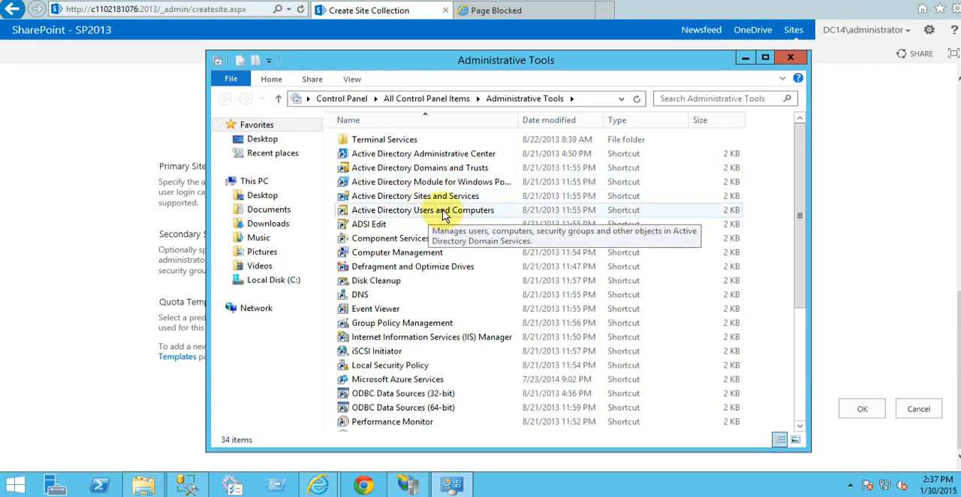
left_click(443, 213)
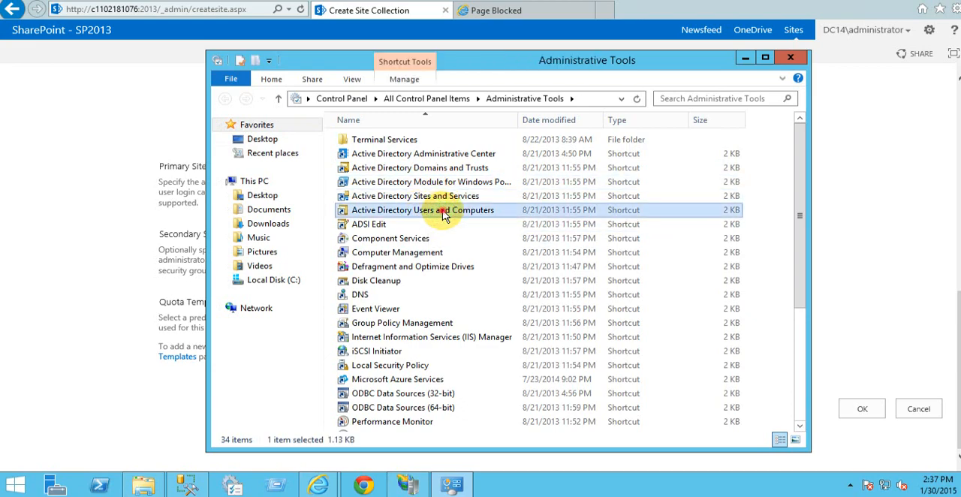
Step: Minimise Administrative Tools, switch to Active Directory Users and Computers, and open the Users container of the DC14.LOC domain
left_click(745, 58)
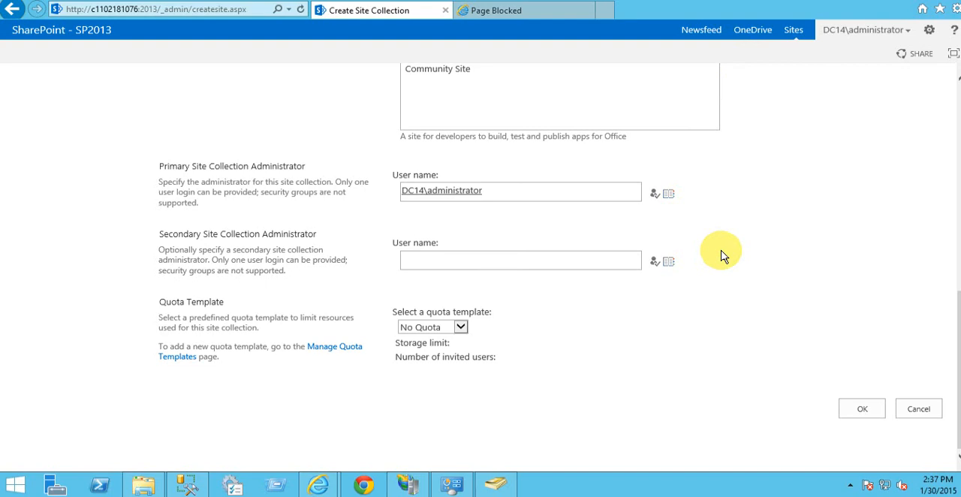
left_click(494, 484)
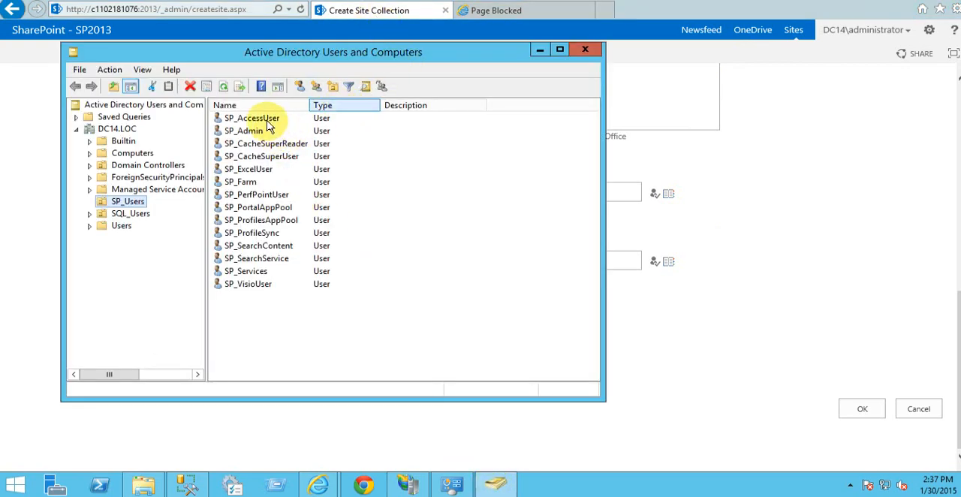
left_click(123, 227)
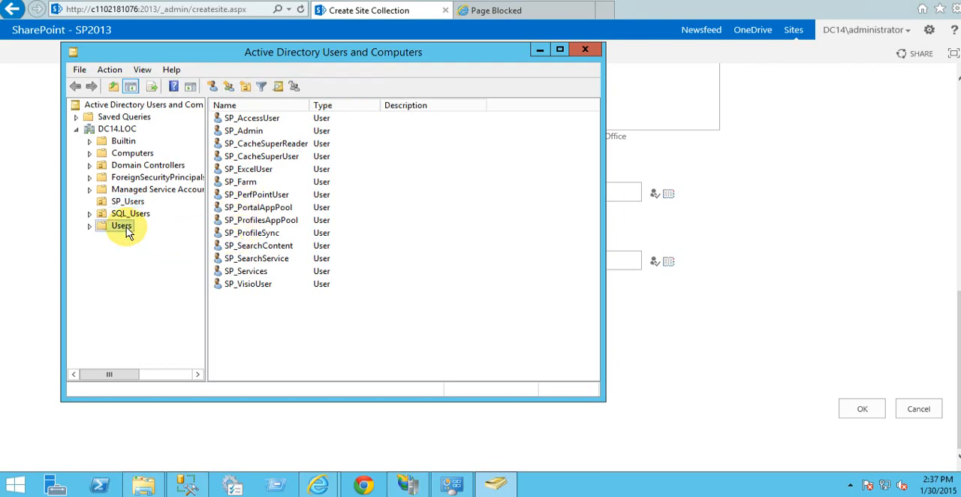
Step: Maximise Active Directory Users and Computers and start creating a new user in the Users container of DC14.LOC
left_click(560, 49)
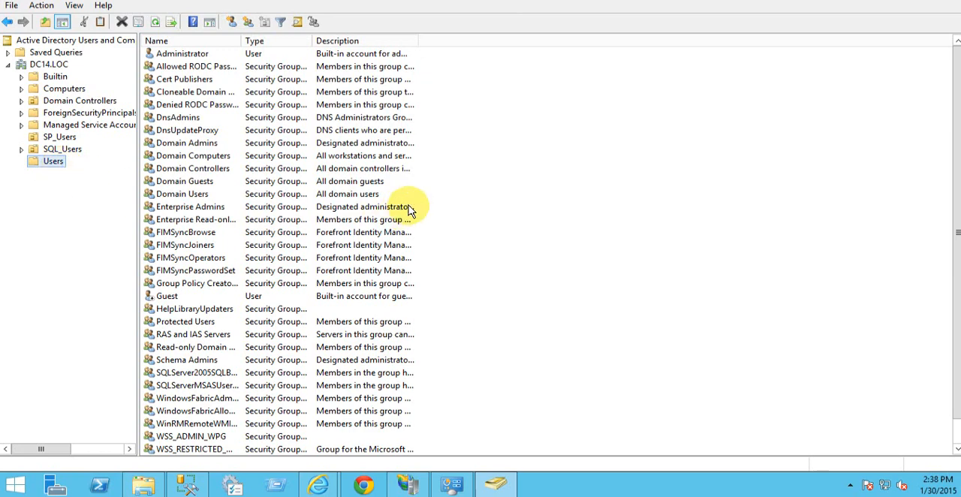
left_click(494, 274)
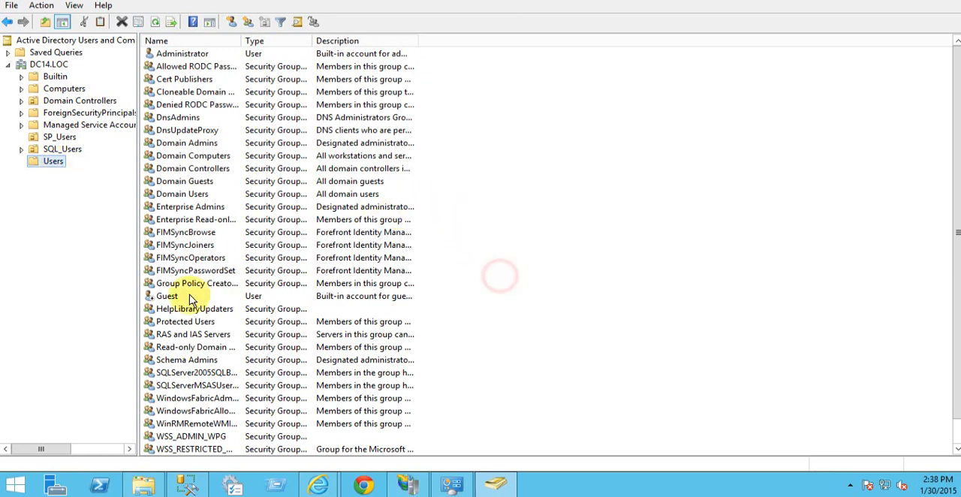
left_click(607, 278)
scroll(607, 282, "down", 1)
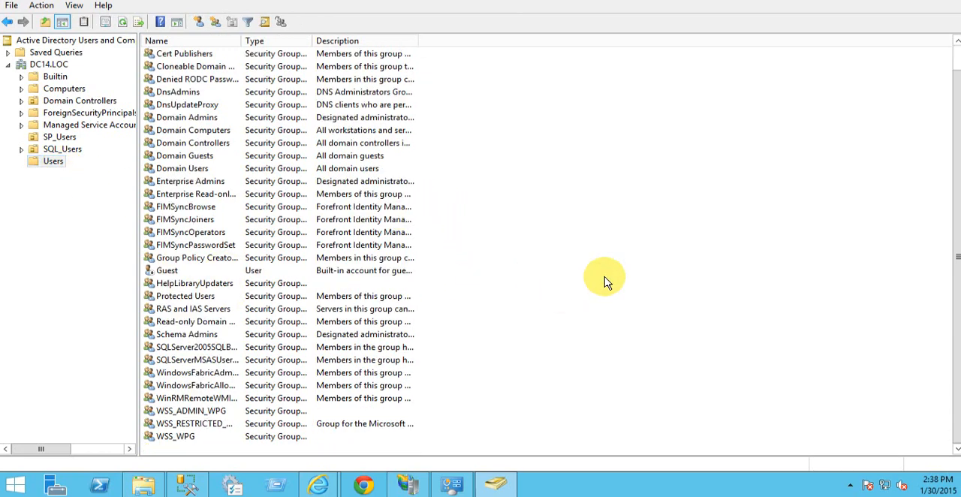
right_click(549, 381)
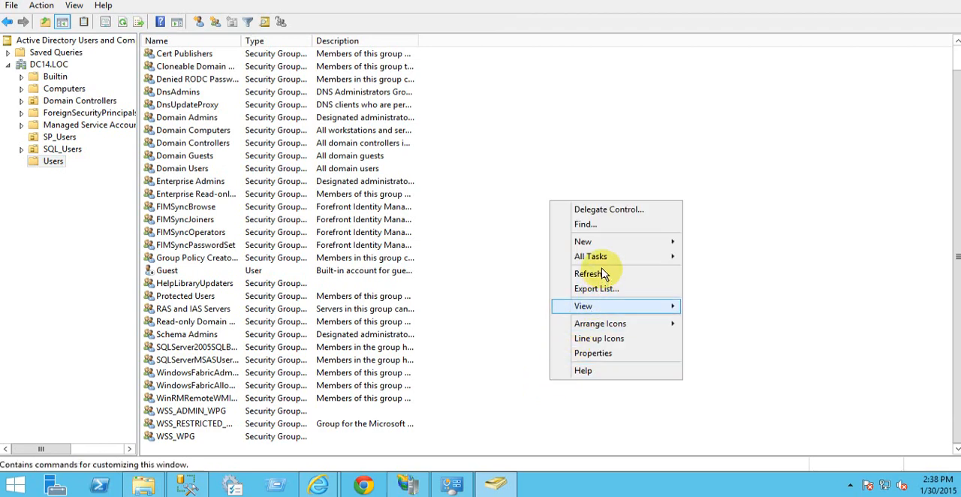
mouse_move(637, 248)
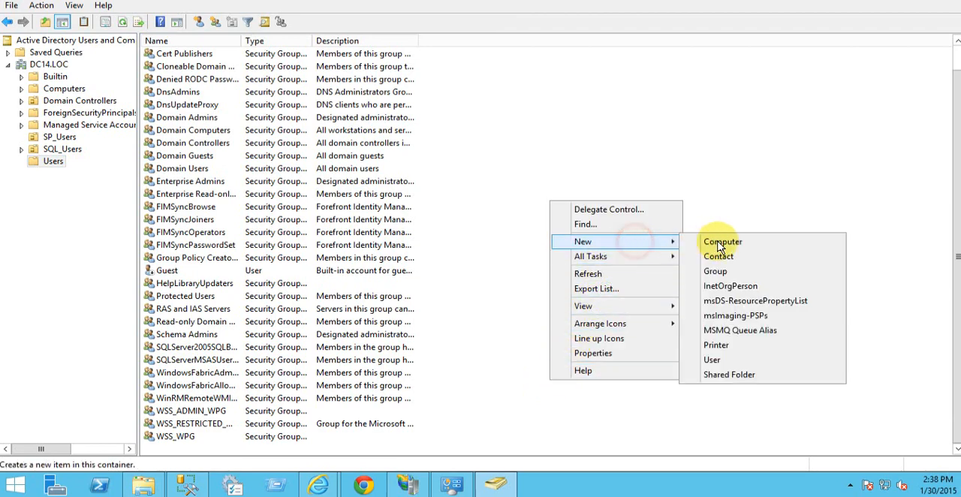
left_click(713, 360)
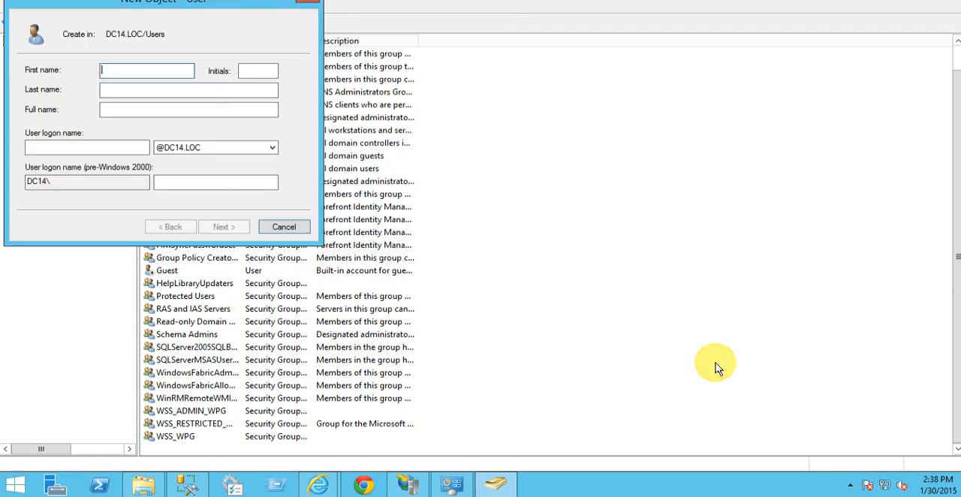
Step: Enter the new user's first name and logon name, leaving the last name empty, and continue to the password settings
type("vijay")
key("Tab")
key("Tab")
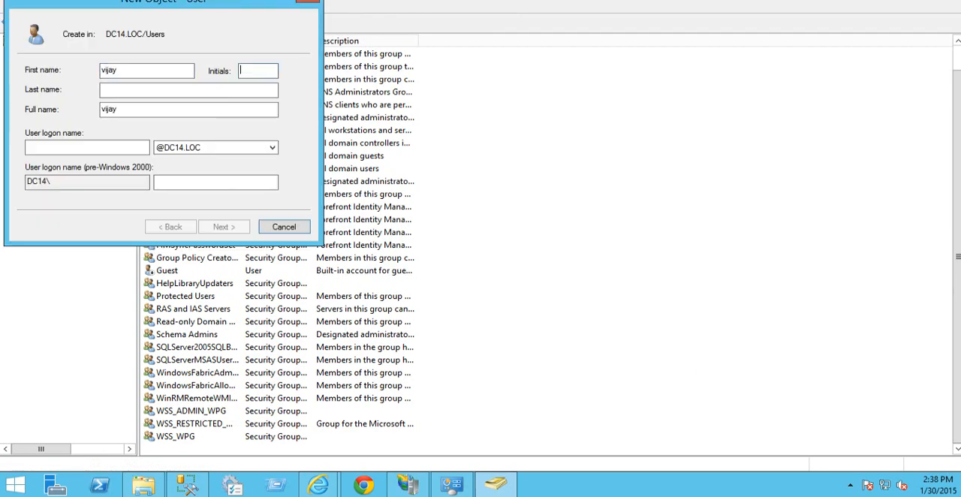
key("Tab")
key("Tab")
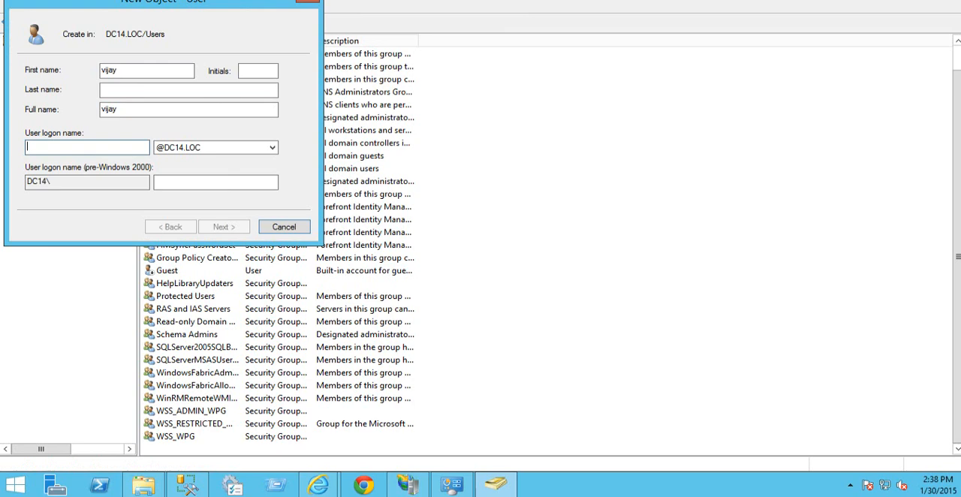
type("vijay")
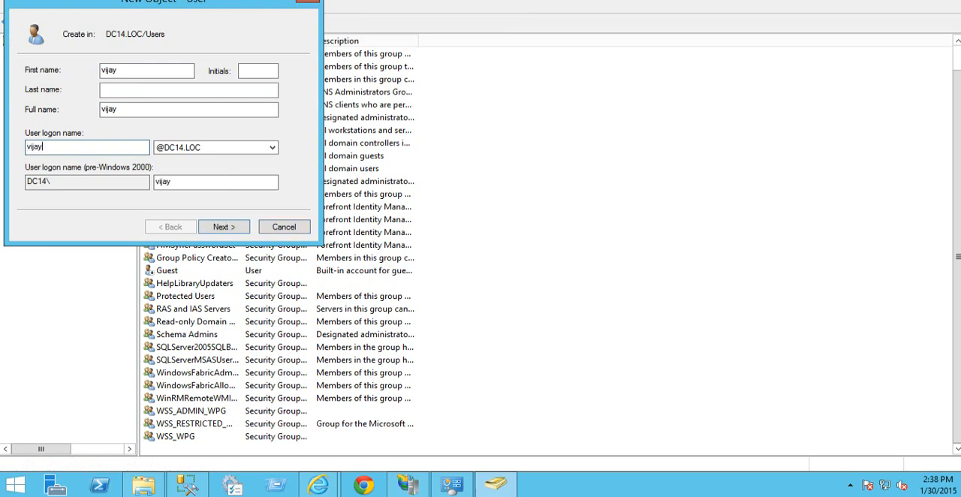
left_click(225, 227)
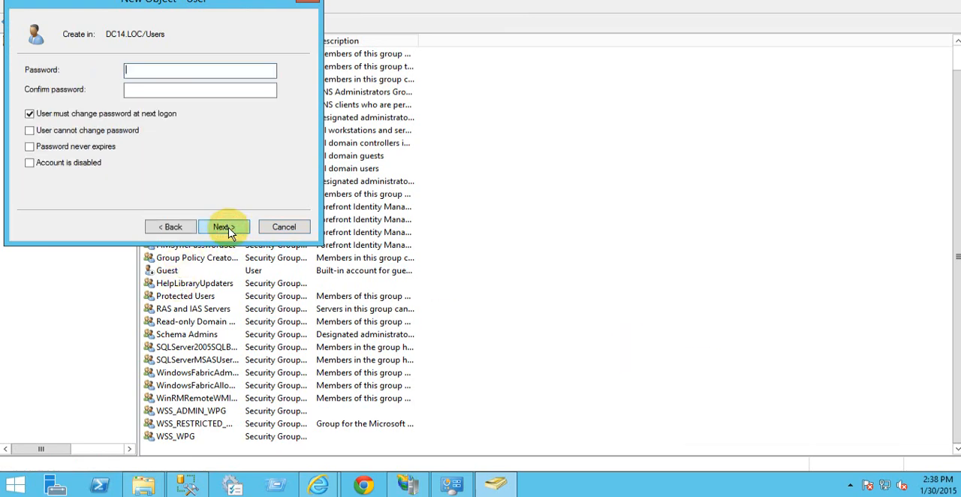
Step: Turn off the forced password change at next logon, and enable User cannot change password and Password never expires
left_click(29, 114)
left_click(30, 130)
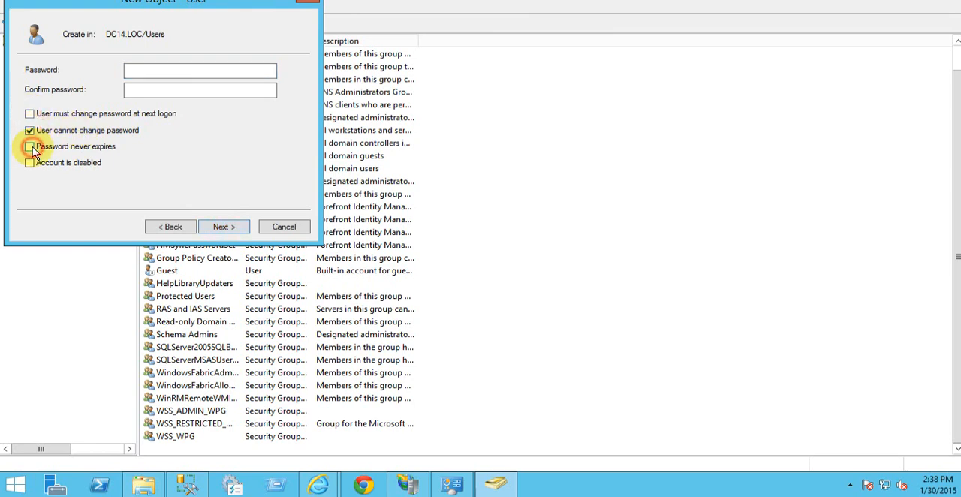
left_click(29, 146)
Step: Enter and confirm the new user's account password, and finish creating the user
left_click(160, 71)
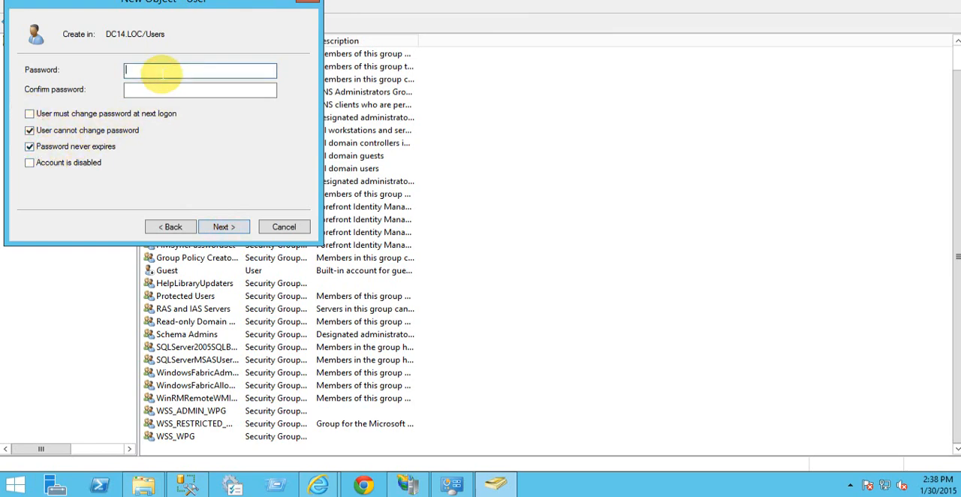
type("Password1")
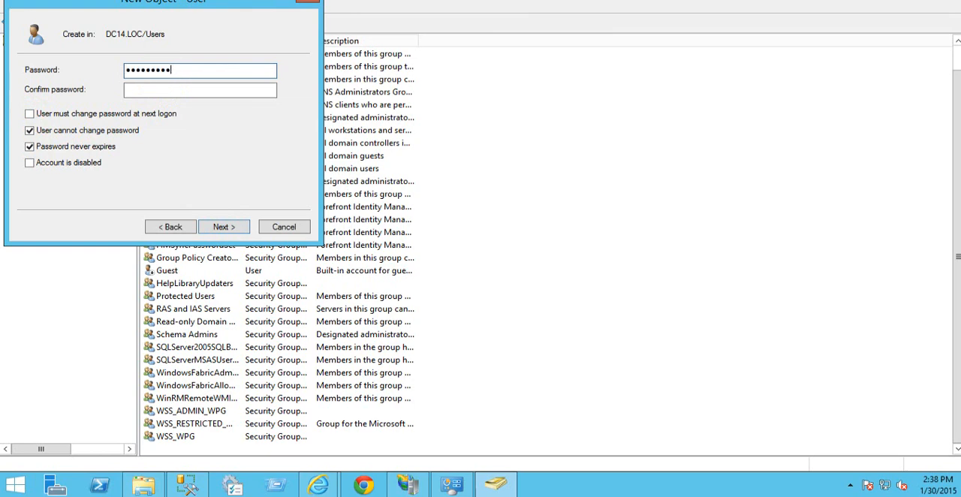
type("12345")
key("Tab")
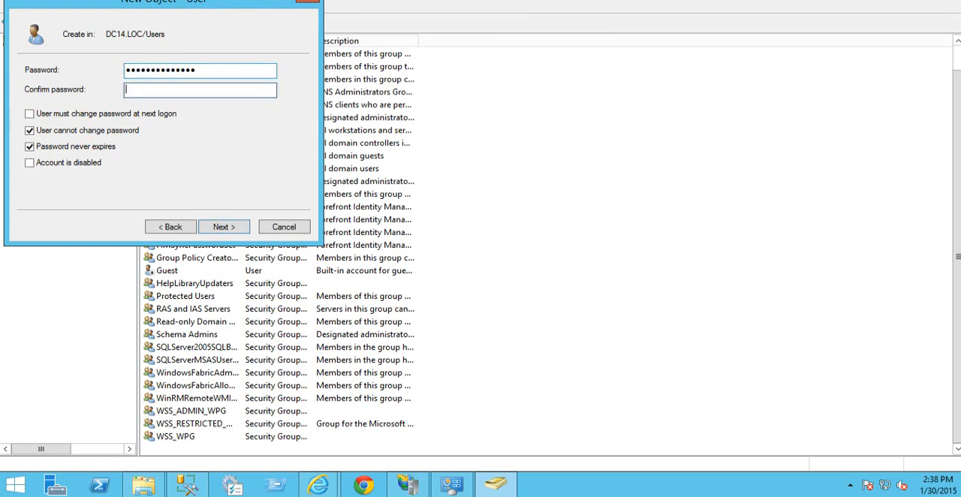
type("Password112345")
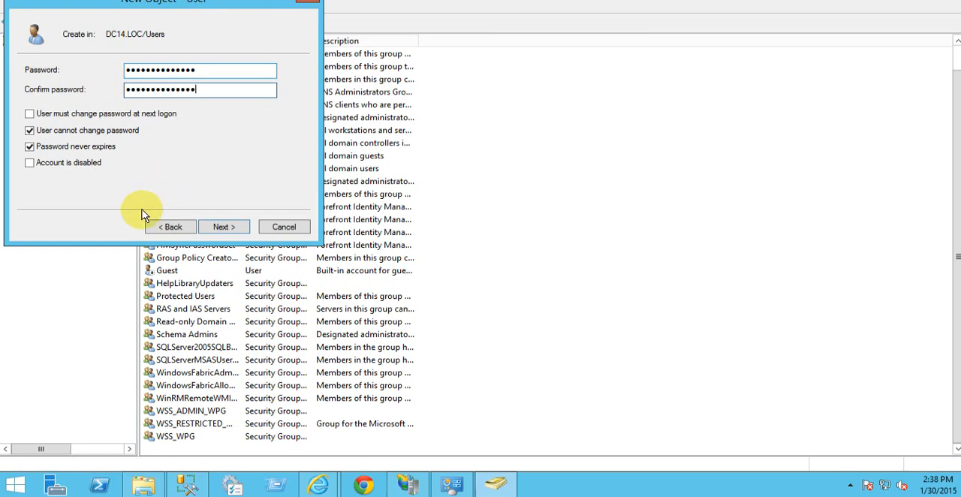
left_click(234, 228)
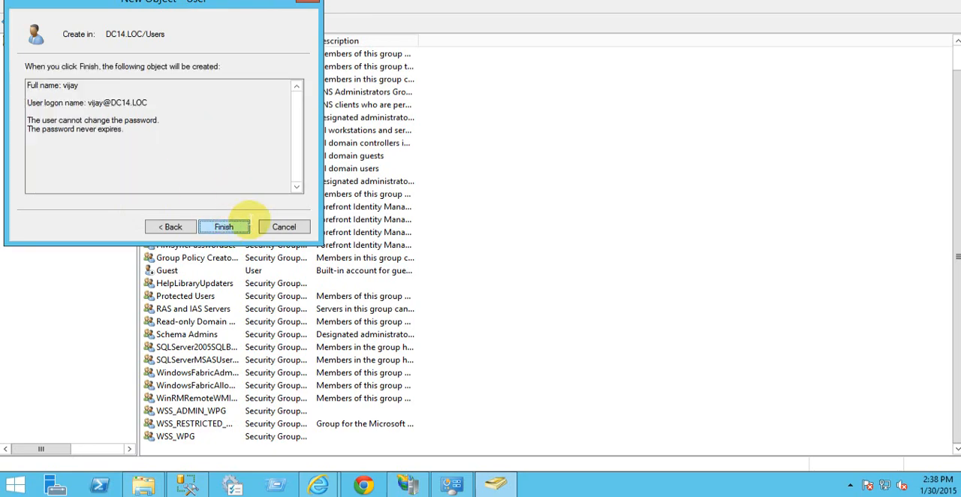
left_click(222, 228)
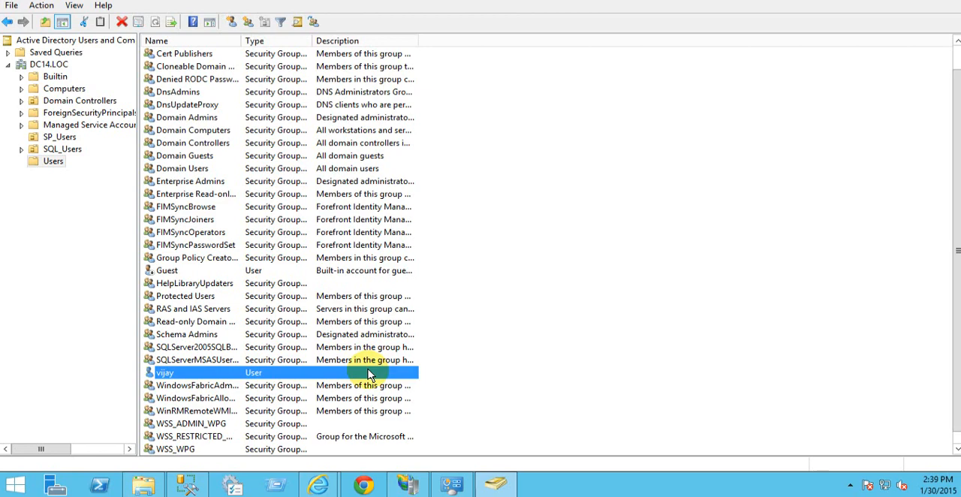
Step: Switch to the Create Site Collection page in Internet Explorer and try another person's name as the secondary site collection administrator
left_click(321, 485)
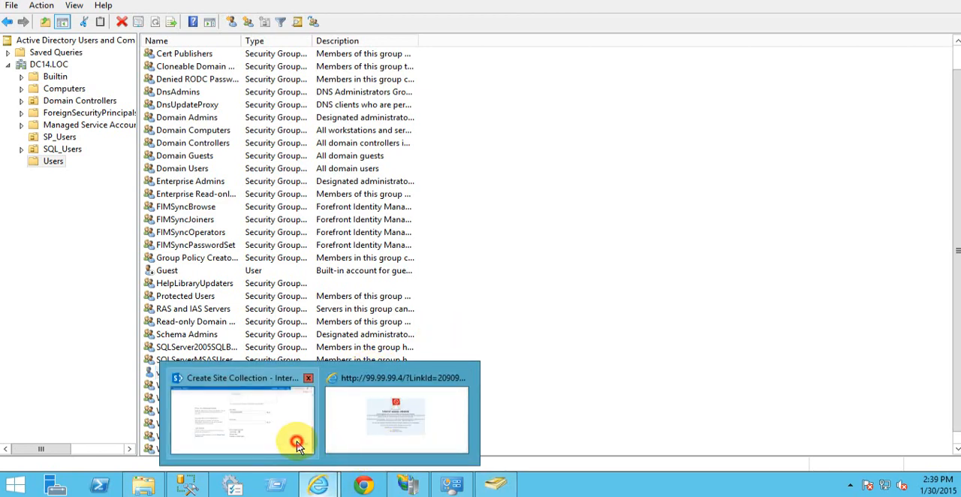
left_click(297, 444)
left_click(439, 259)
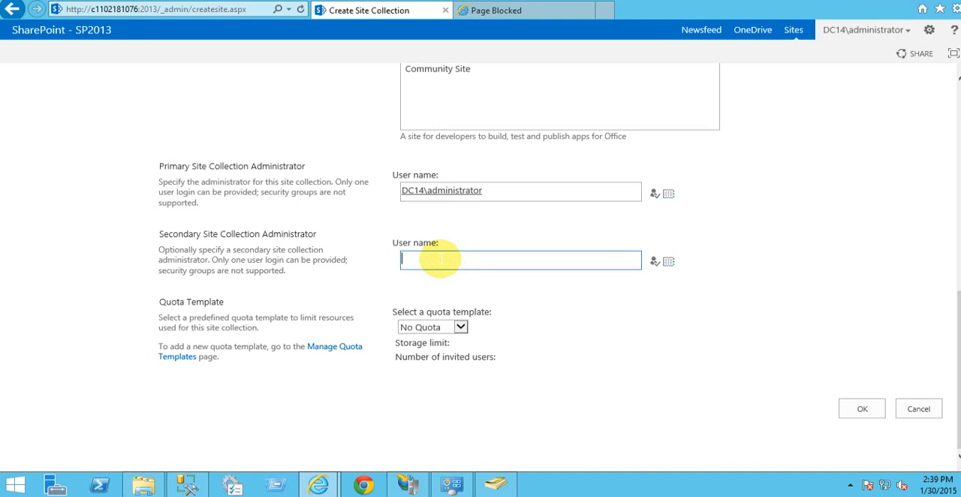
type("Rathi")
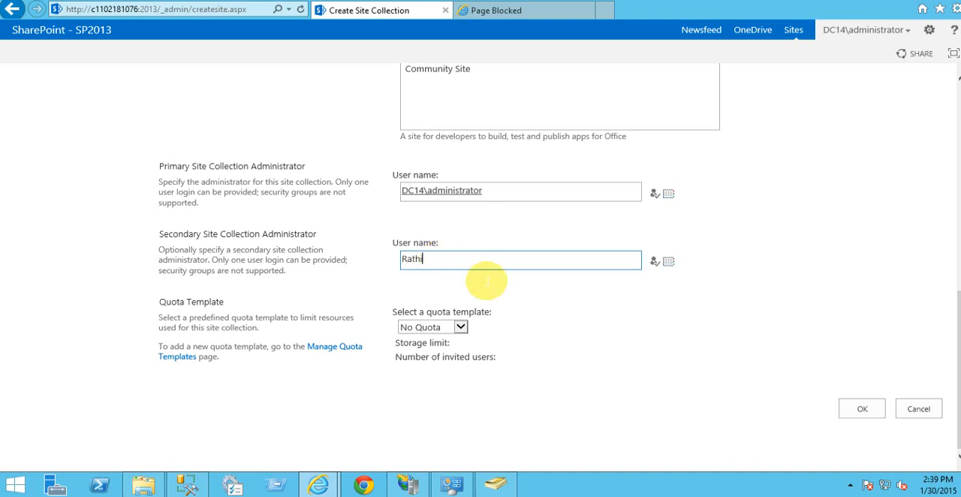
left_click(639, 320)
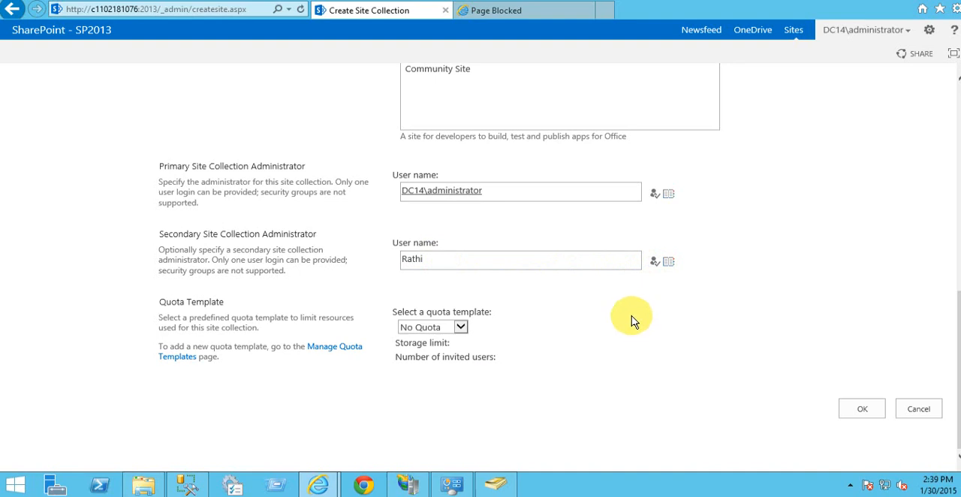
Step: Set the newly created domain user as secondary site collection administrator, resolving the account name, and create the site collection
double_click(444, 260)
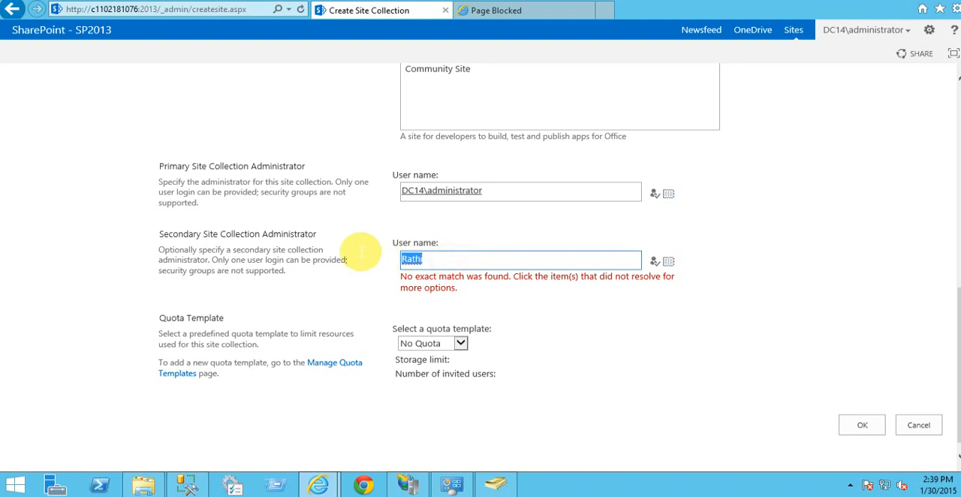
type("vijay")
left_click(654, 261)
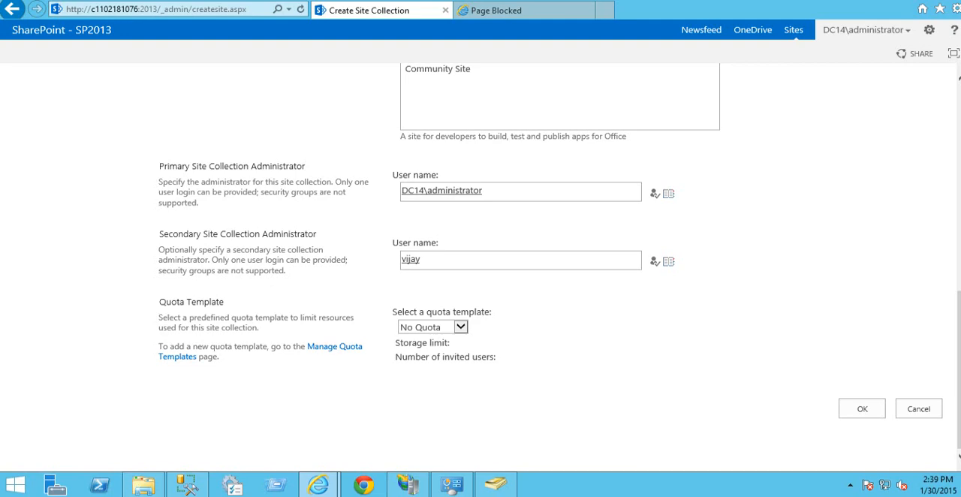
left_click_drag(960, 357, 958, 391)
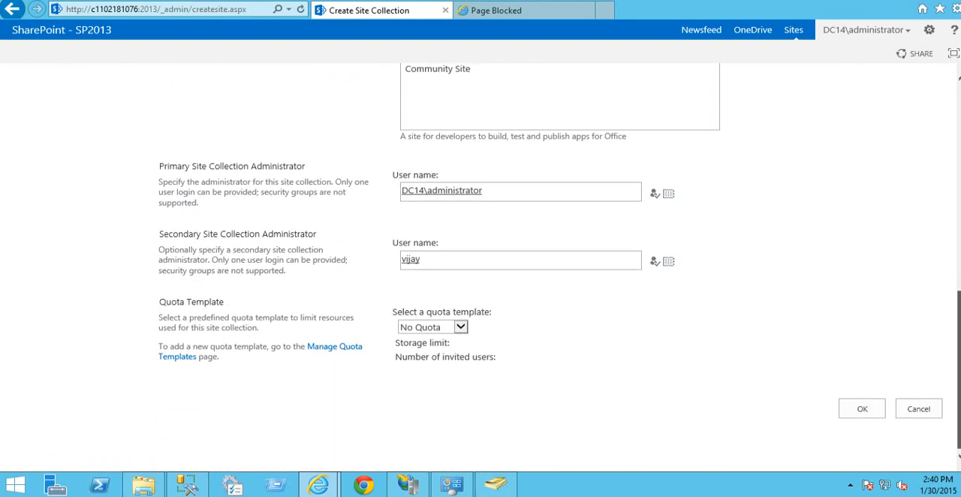
left_click(859, 415)
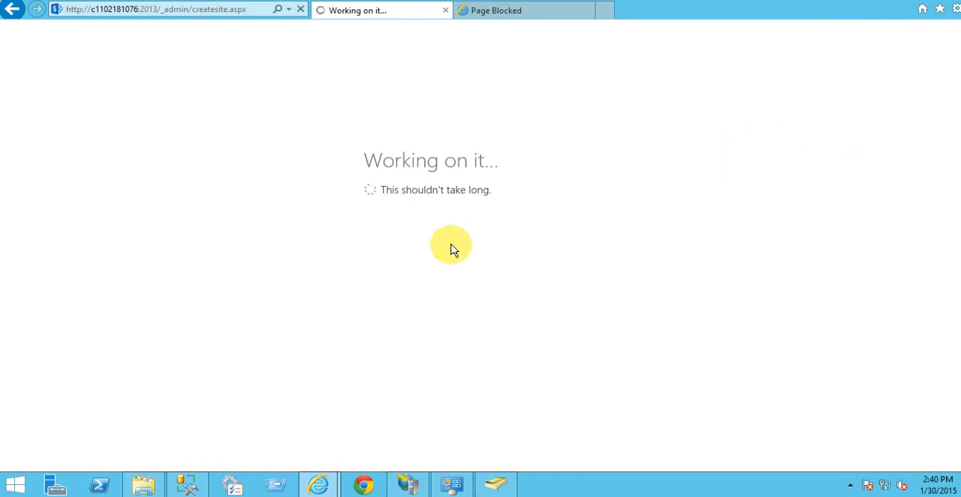
Step: Switch to SQL Server Management Studio and refresh the server's Databases folder
left_click(183, 483)
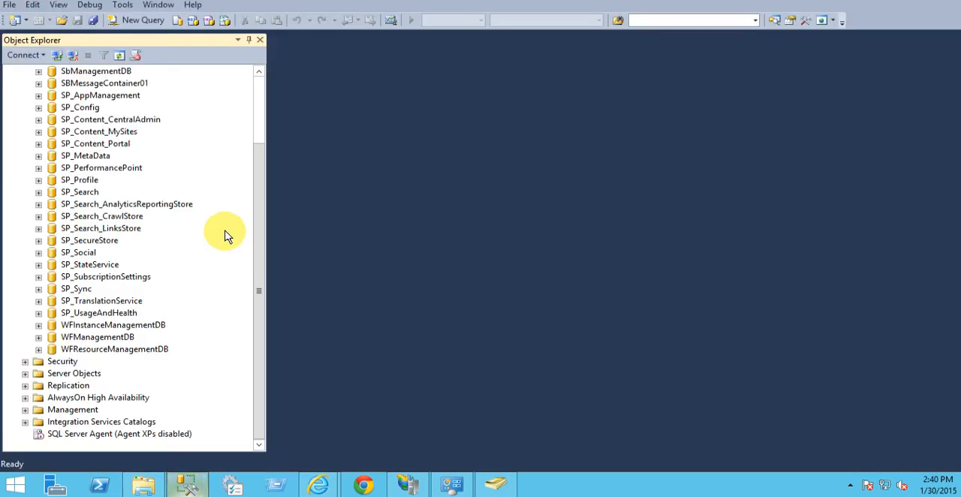
left_click(257, 133)
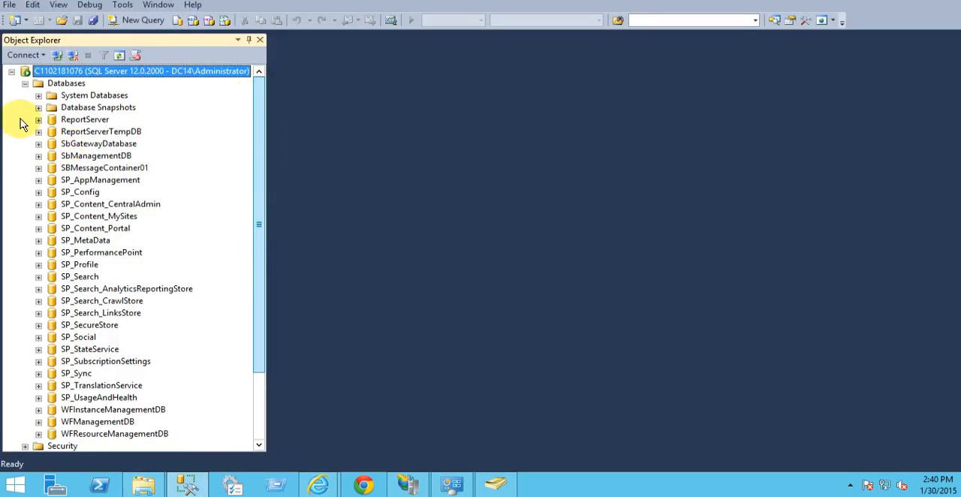
left_click(25, 84)
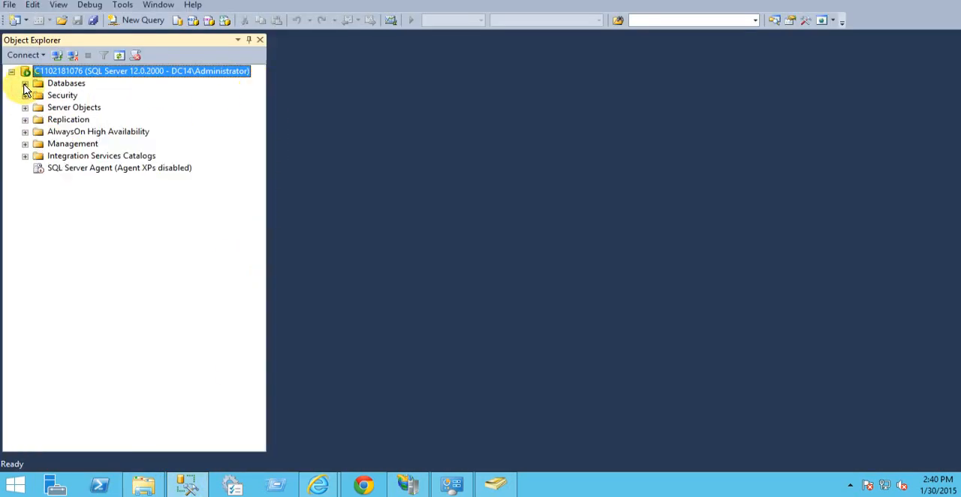
left_click(25, 84)
left_click(67, 84)
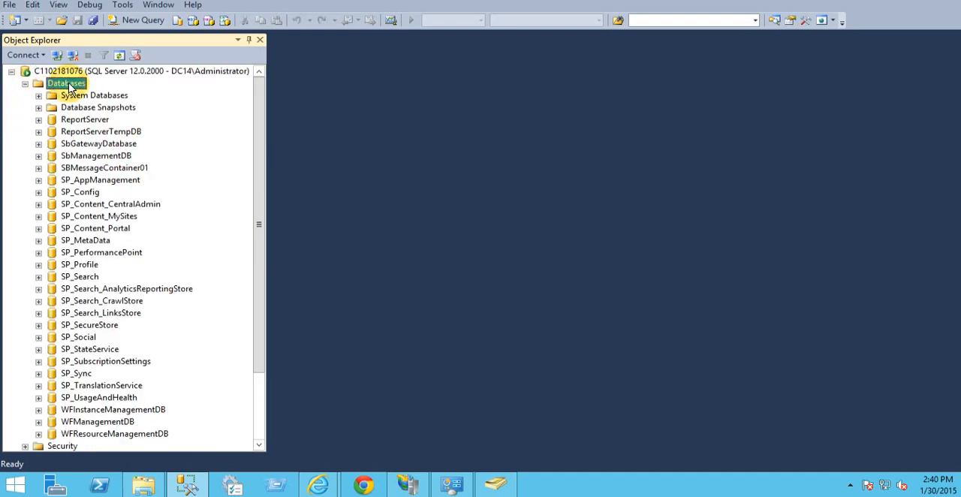
right_click(69, 86)
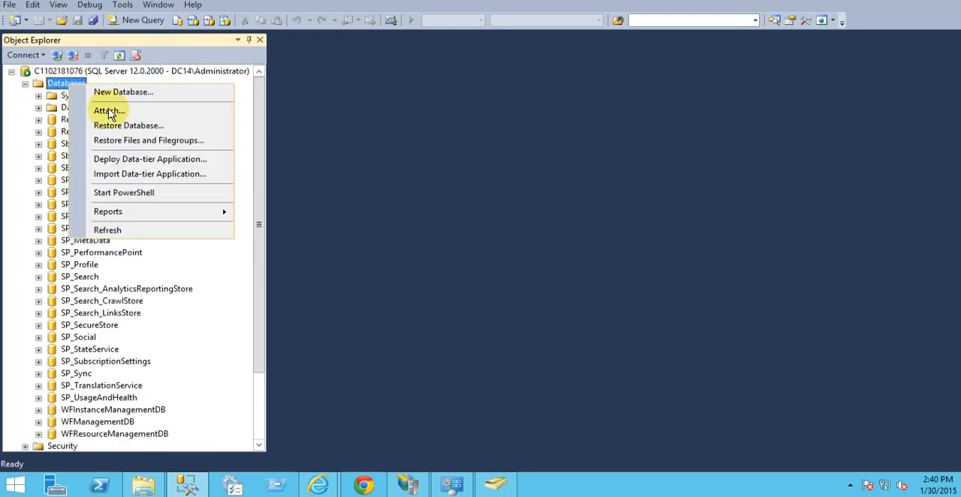
left_click(113, 232)
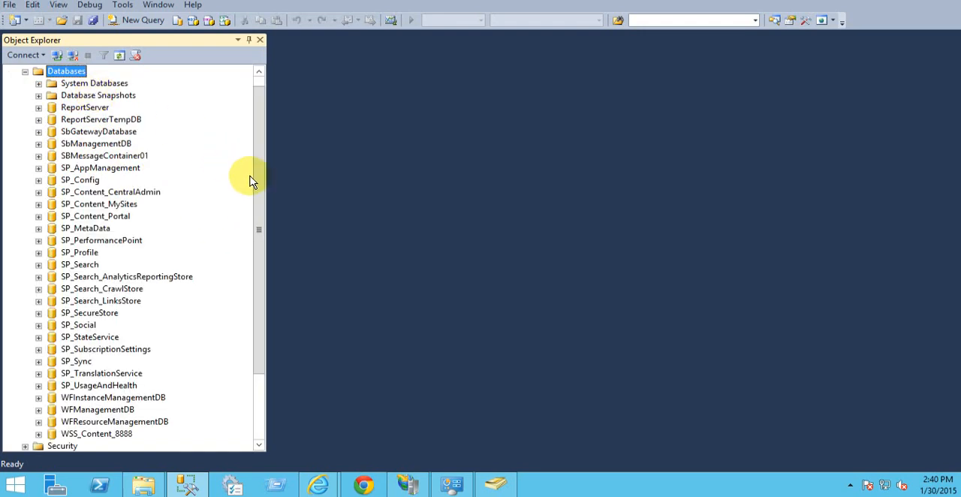
Step: Expand the WSS_Content_8888 database's Tables folder and look through its tables
left_click_drag(258, 164, 258, 232)
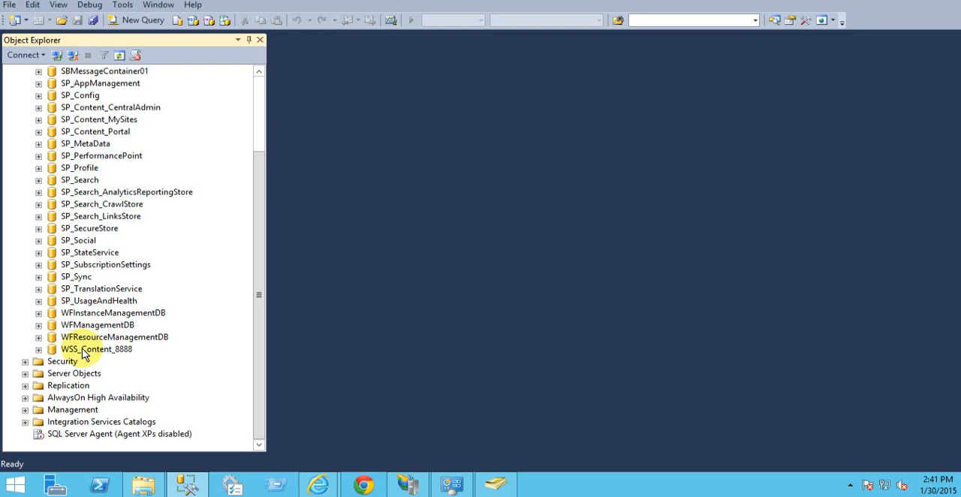
left_click(39, 349)
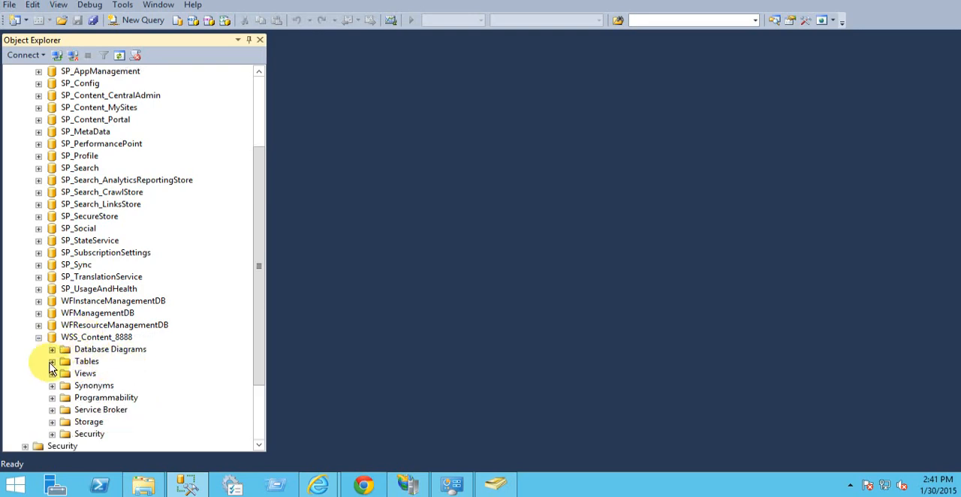
left_click(51, 361)
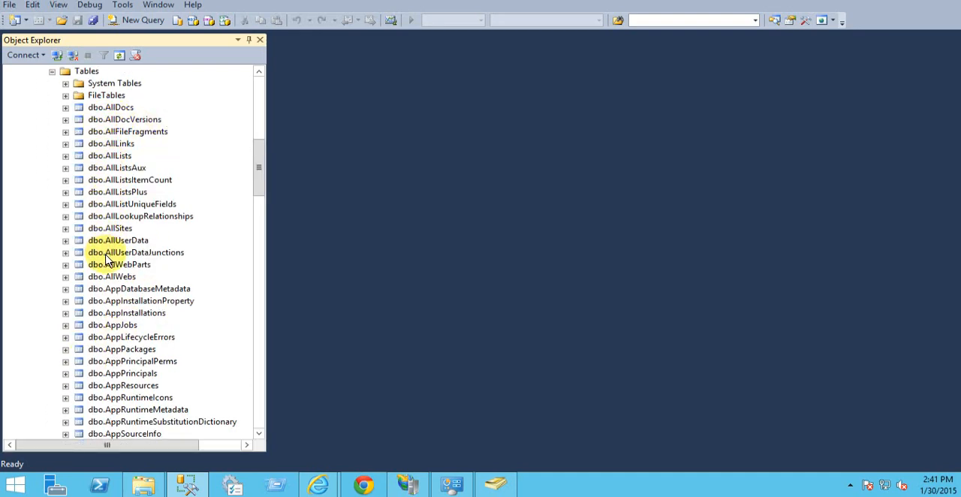
scroll(106, 256, "down", 5)
scroll(116, 254, "down", 4)
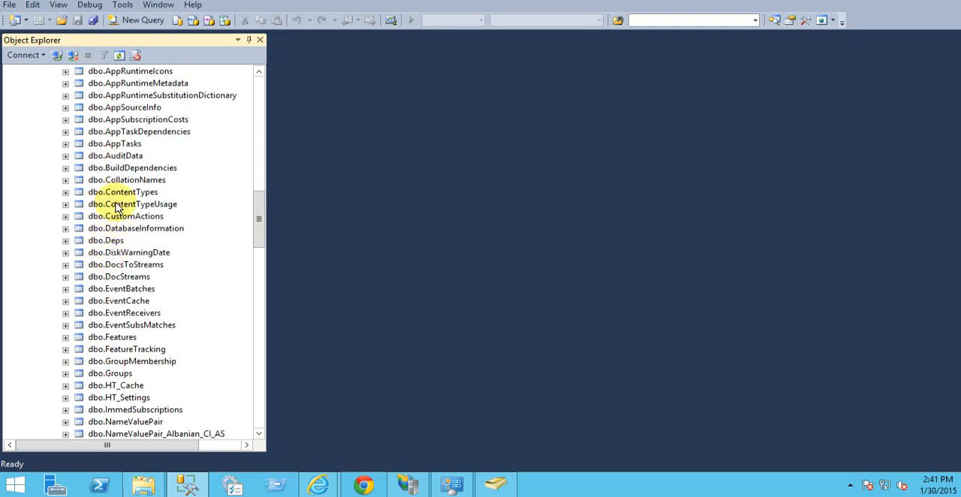
Step: Look through the remaining WSS_Content_8888 tables and check the contents of the database's Storage folder, leaving it collapsed
scroll(128, 180, "up", 10)
scroll(124, 132, "up", 2)
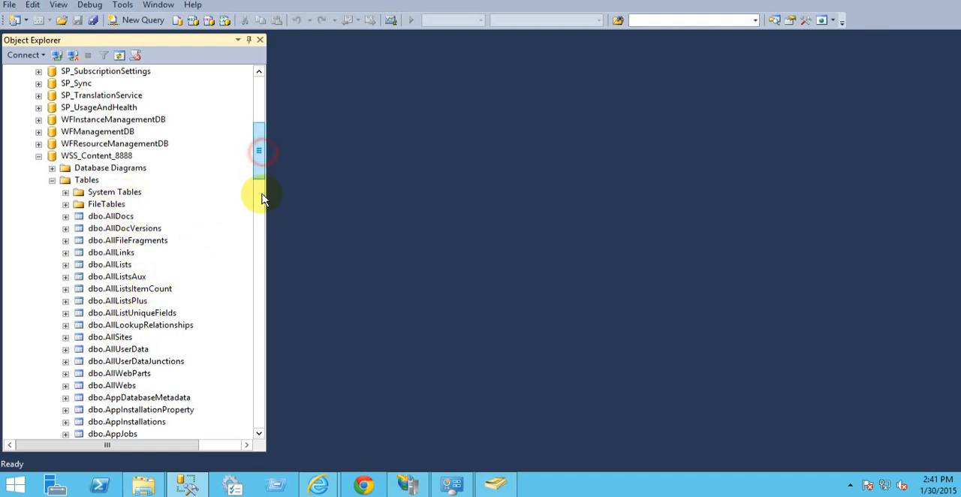
left_click_drag(264, 195, 261, 428)
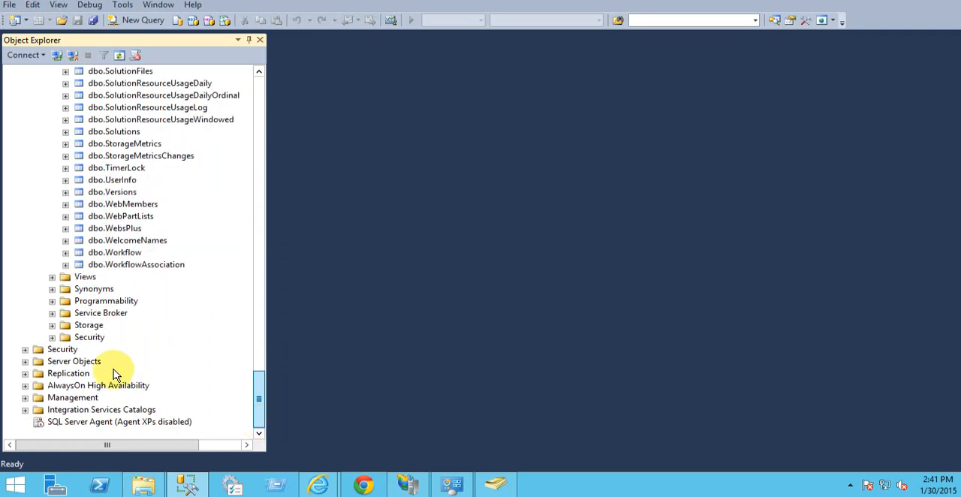
left_click(52, 326)
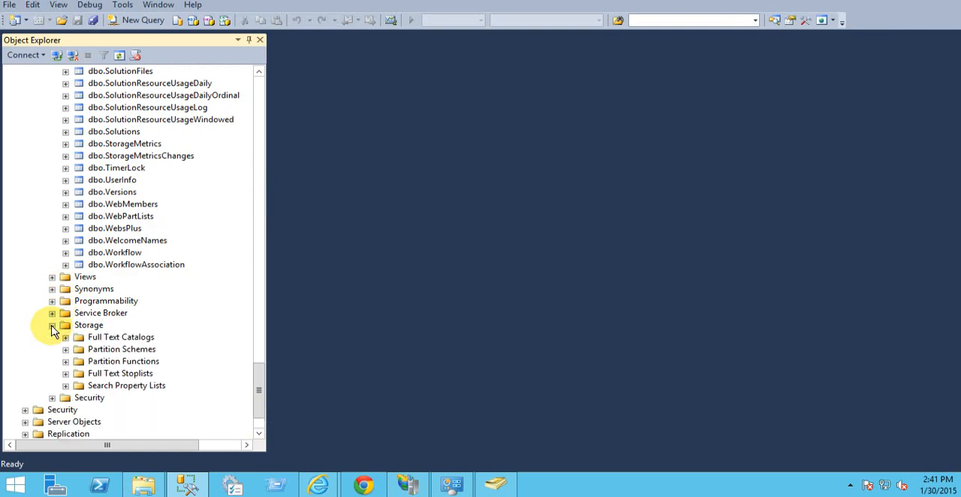
left_click(52, 325)
Step: Expand the database's Programmability folder, look through its Stored Procedures, and collapse the Stored Procedures list
left_click(52, 301)
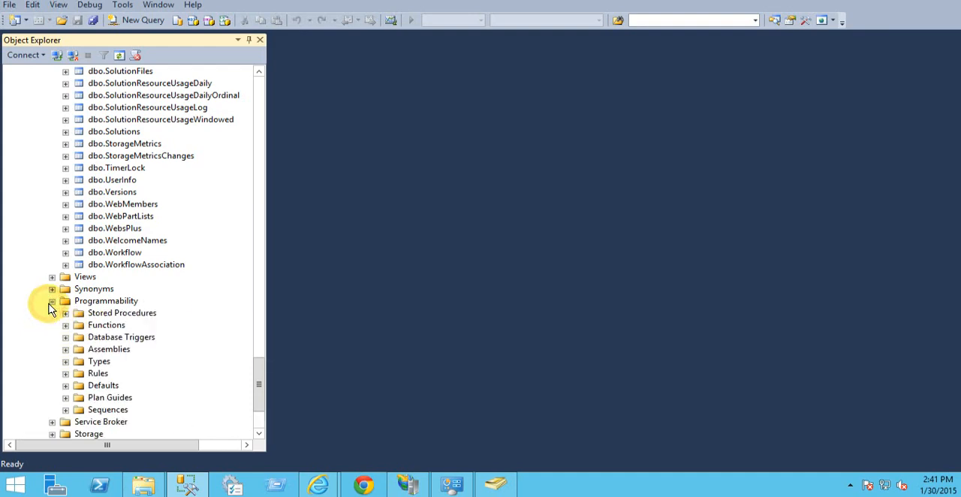
left_click(65, 313)
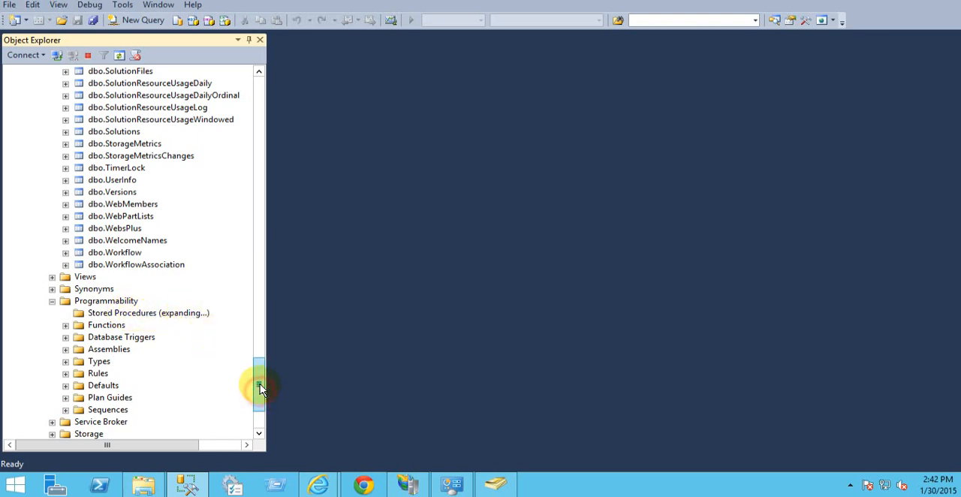
left_click_drag(263, 387, 260, 421)
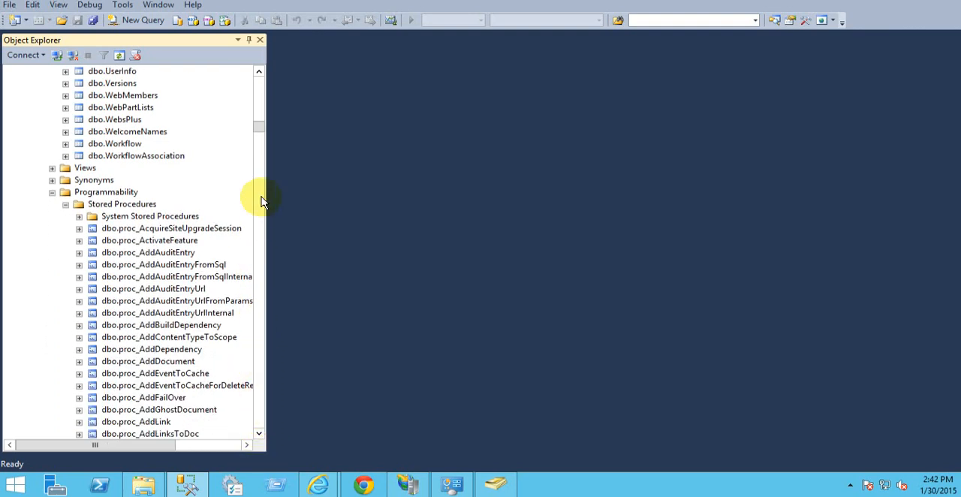
mouse_move(261, 127)
left_mouse_down()
mouse_move(260, 401)
mouse_move(260, 101)
mouse_move(260, 144)
mouse_move(260, 123)
left_mouse_up()
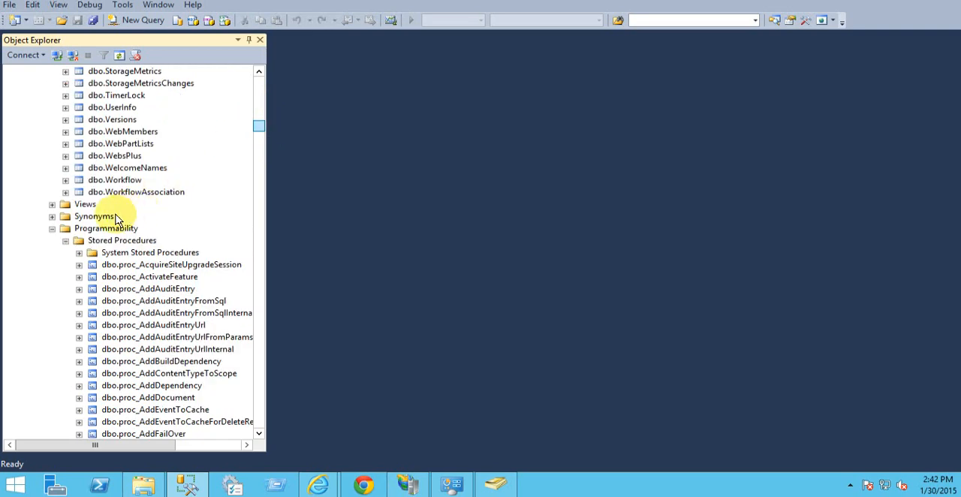
left_click(66, 240)
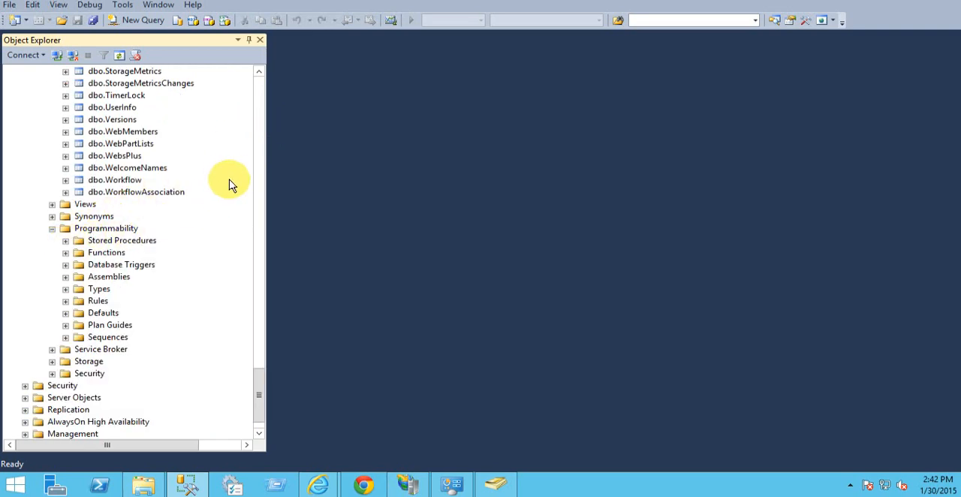
Step: Look back through the WSS_Content_8888 tables up to the start of the list
scroll(173, 194, "up", 15)
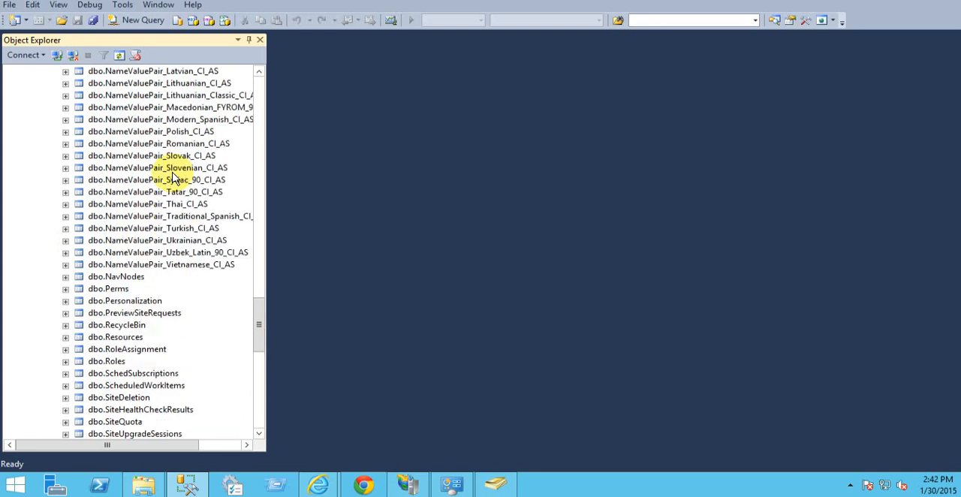
scroll(162, 166, "up", 10)
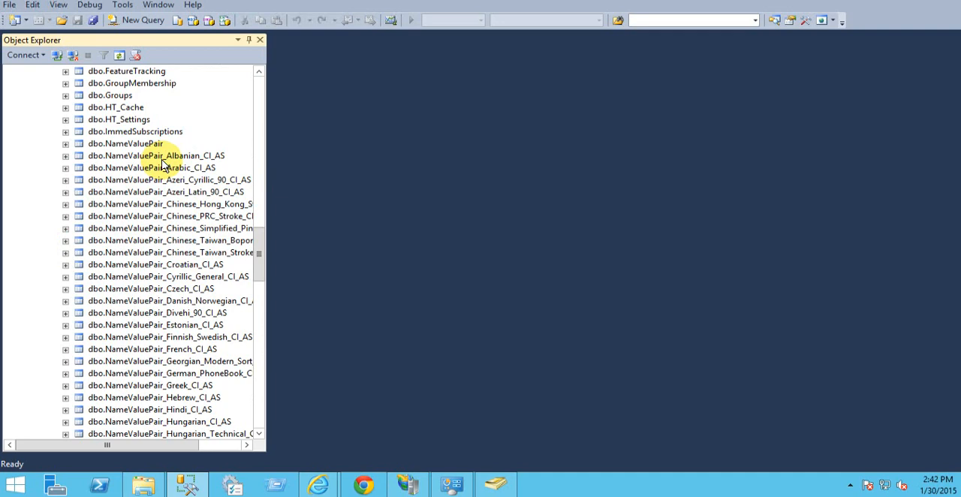
scroll(162, 165, "up", 5)
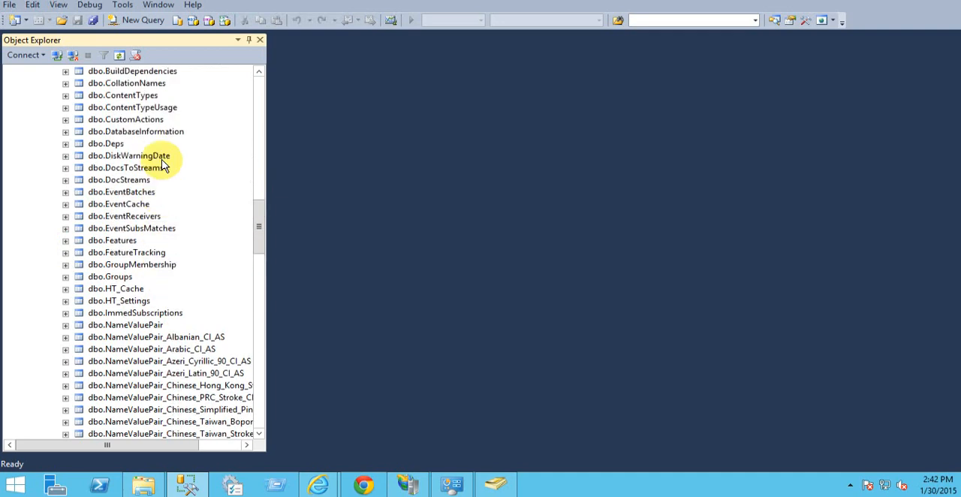
scroll(162, 165, "up", 2)
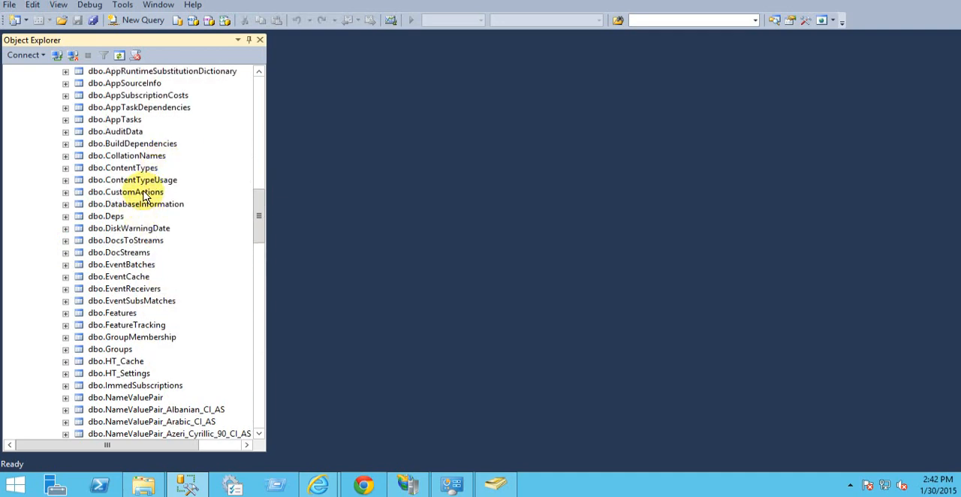
scroll(145, 188, "up", 5)
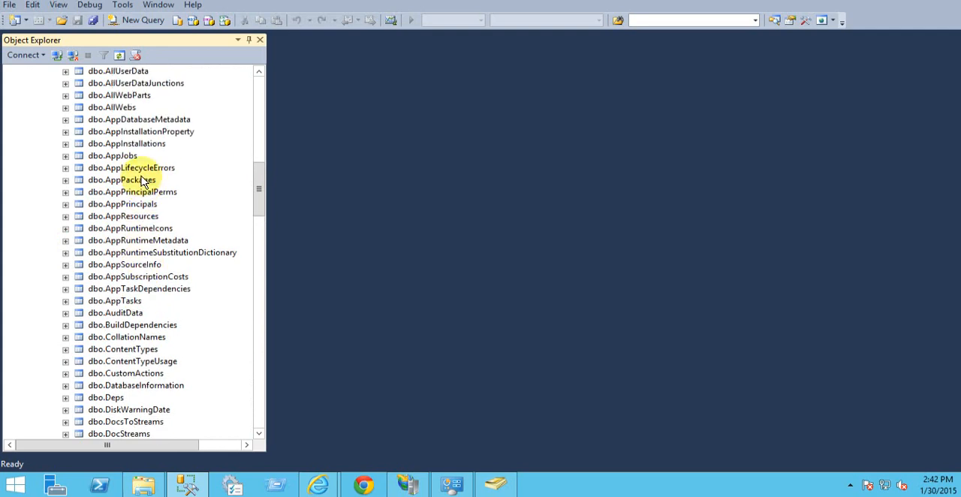
scroll(144, 184, "up", 1)
scroll(143, 183, "up", 3)
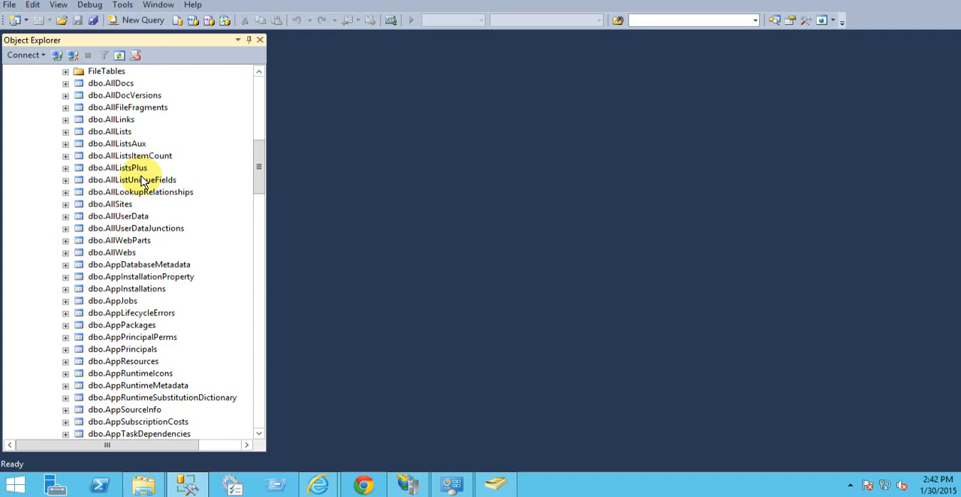
scroll(141, 179, "up", 2)
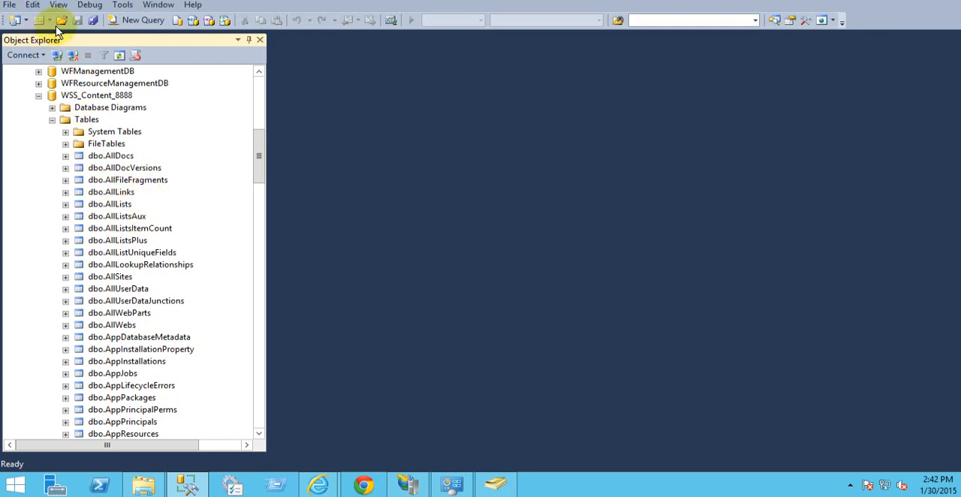
Step: Open a new query and run "use WSS_Content_8888" to make that database current
left_click(144, 20)
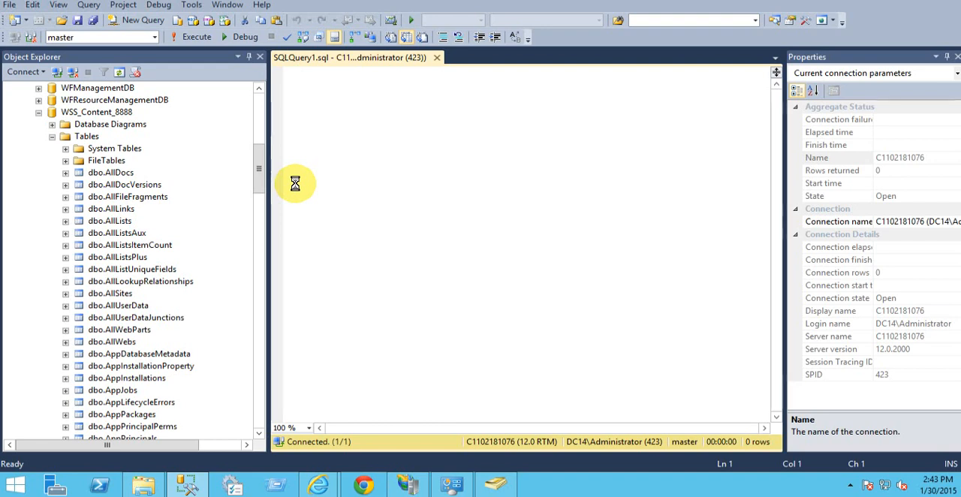
type("use")
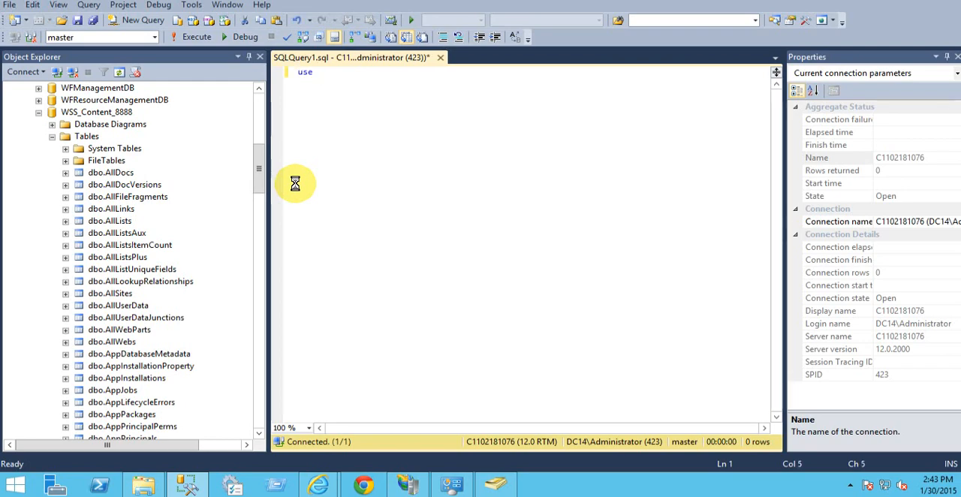
type("w")
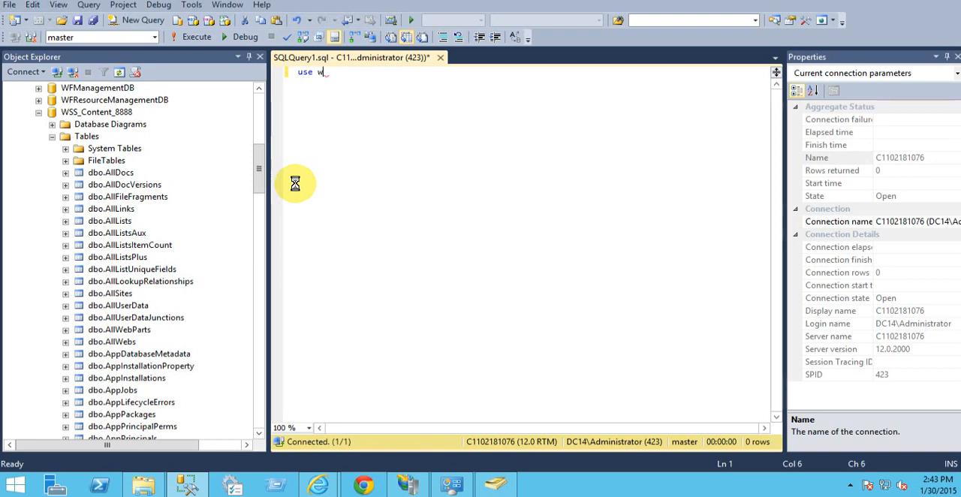
type("ss")
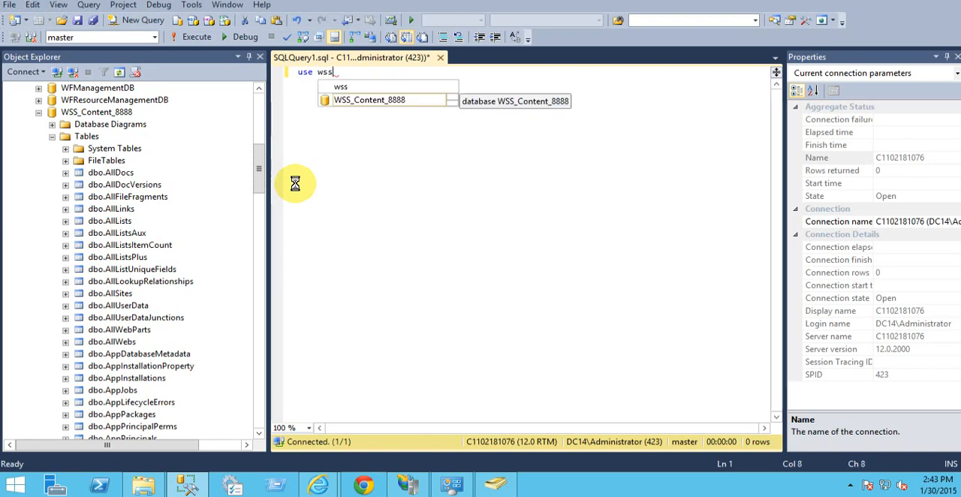
key("Tab")
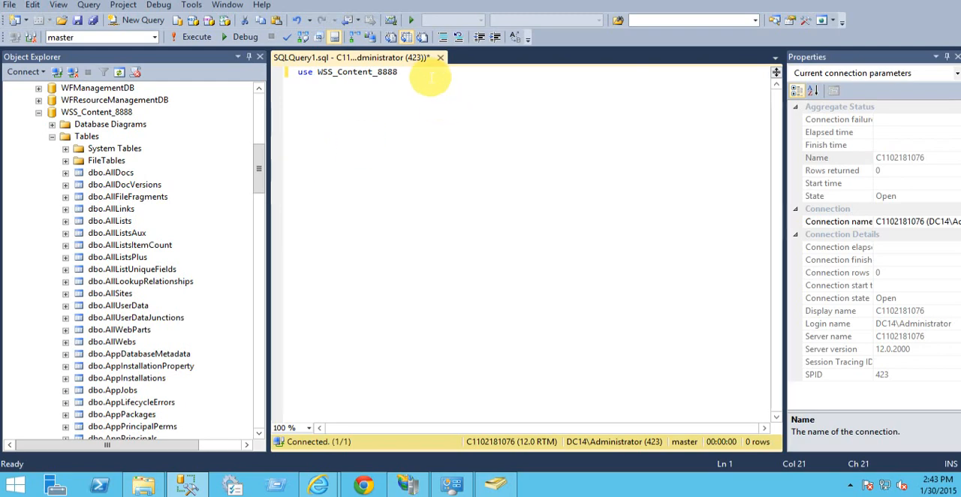
left_click_drag(430, 75, 299, 72)
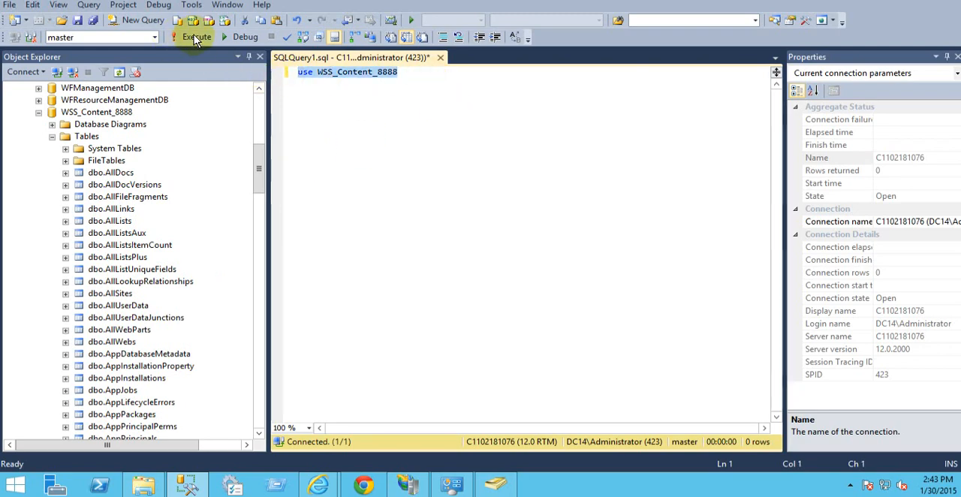
left_click(196, 39)
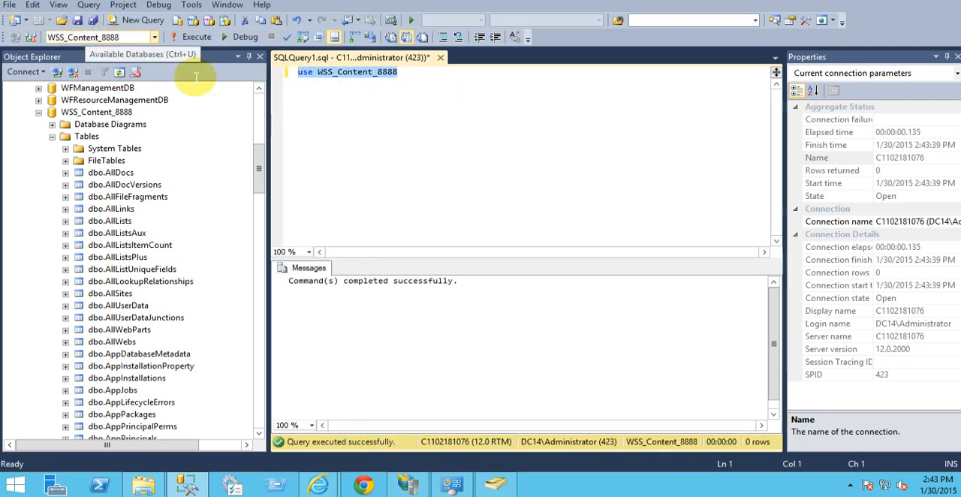
Step: Add the statement "select * from dbo.AllDocs" below the use line and execute only that statement
left_click(423, 90)
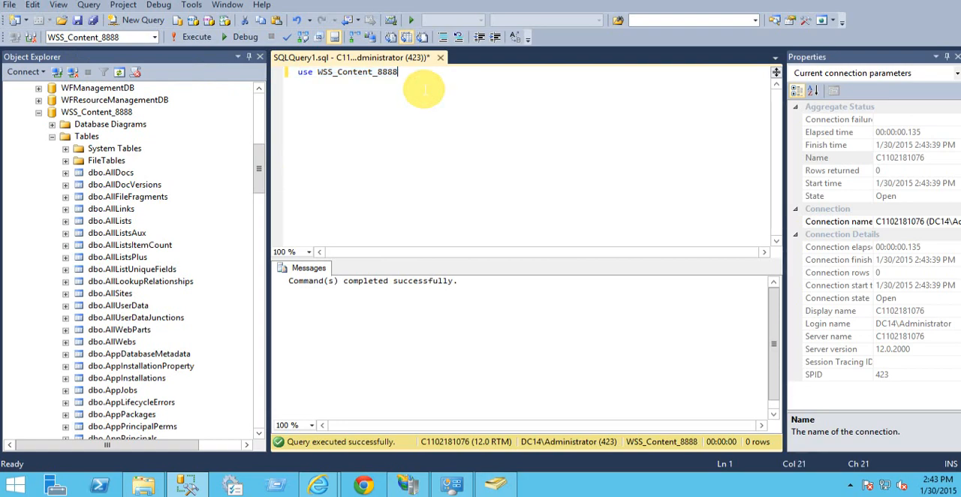
key("Return")
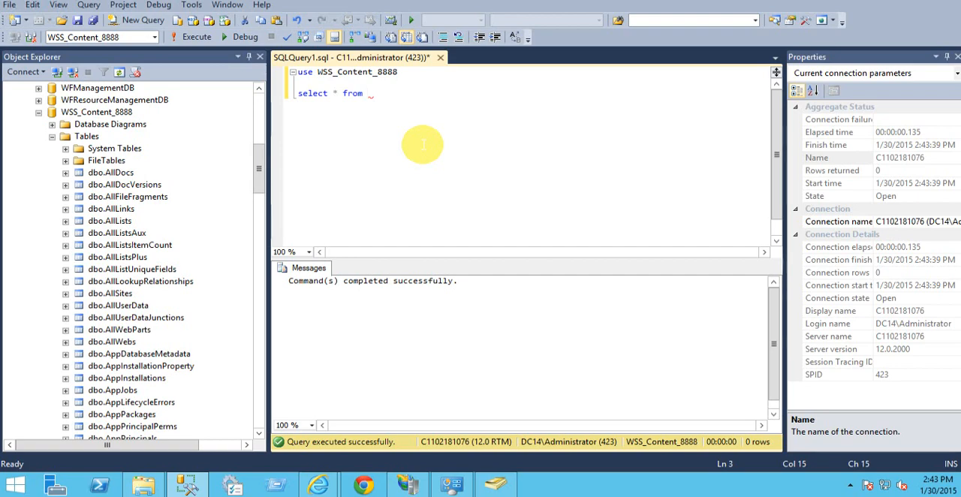
type("dbo")
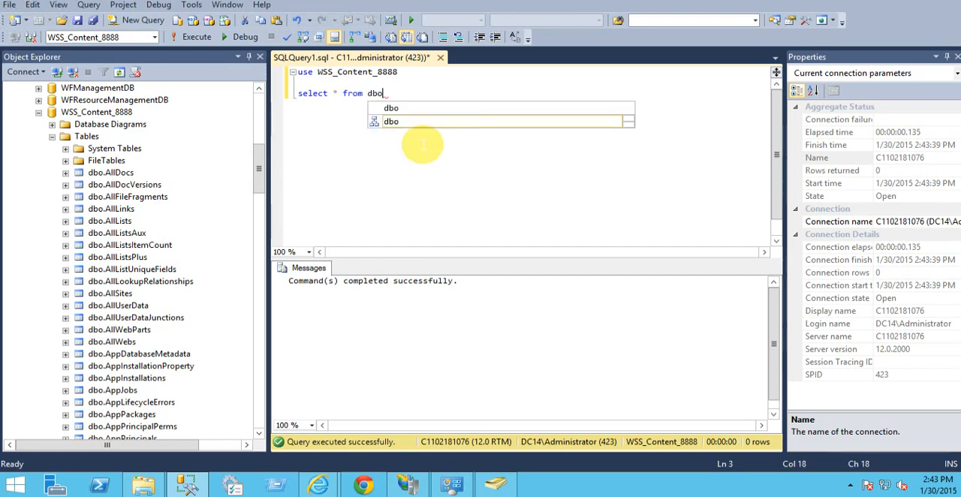
type(".all")
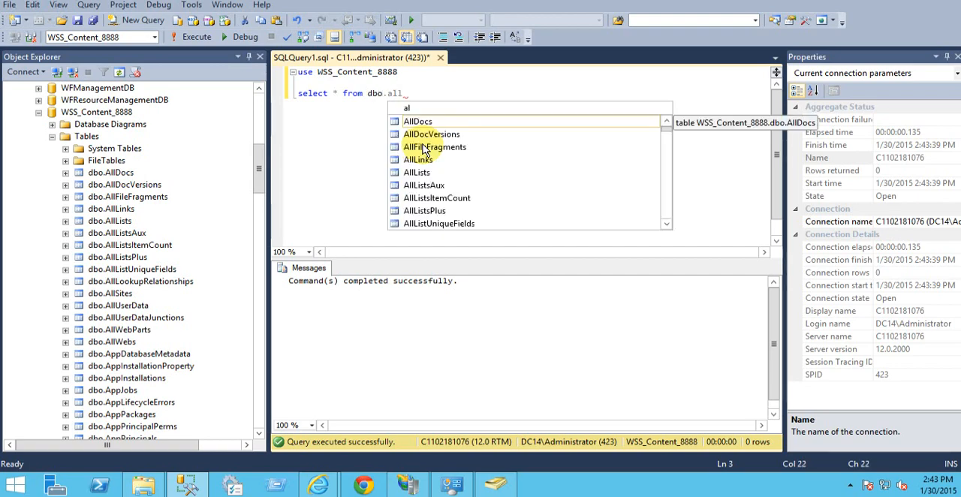
key("Tab")
left_click_drag(431, 94, 303, 96)
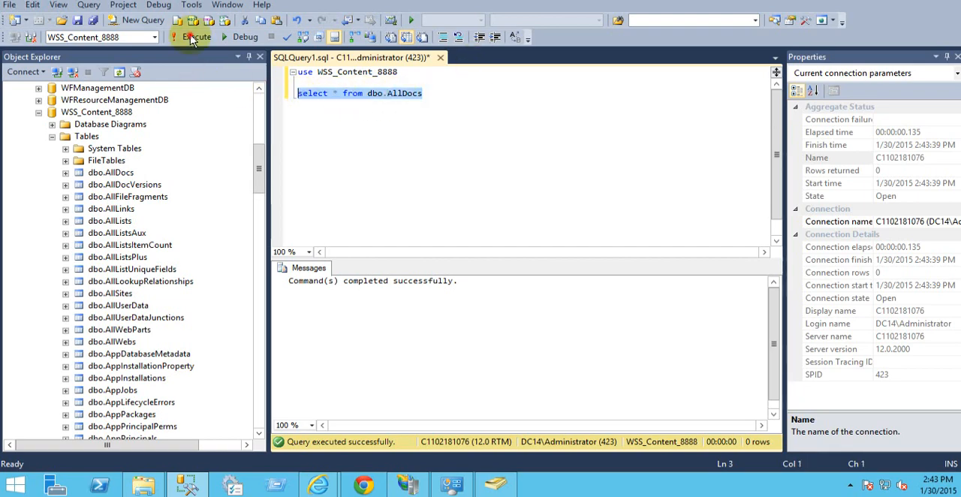
left_click(195, 37)
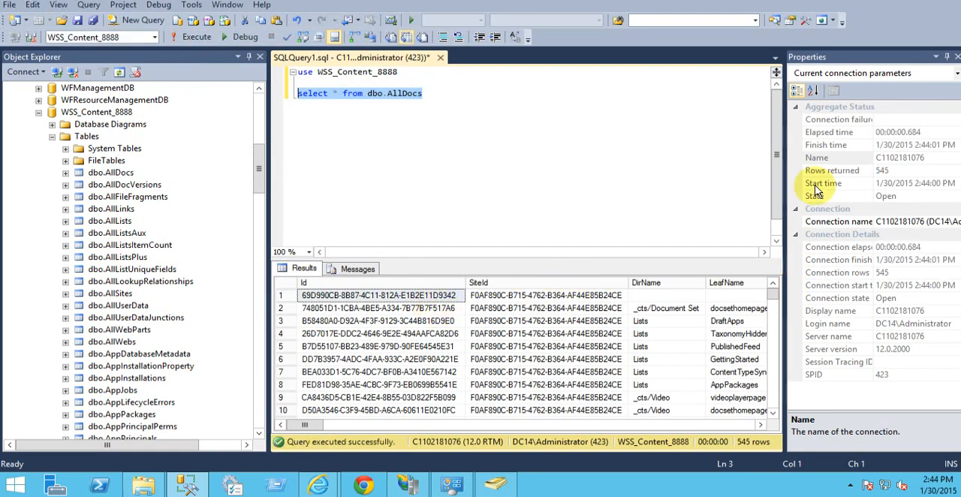
Step: Close the Properties pane and examine the rows and columns of the AllDocs query results
left_click(956, 58)
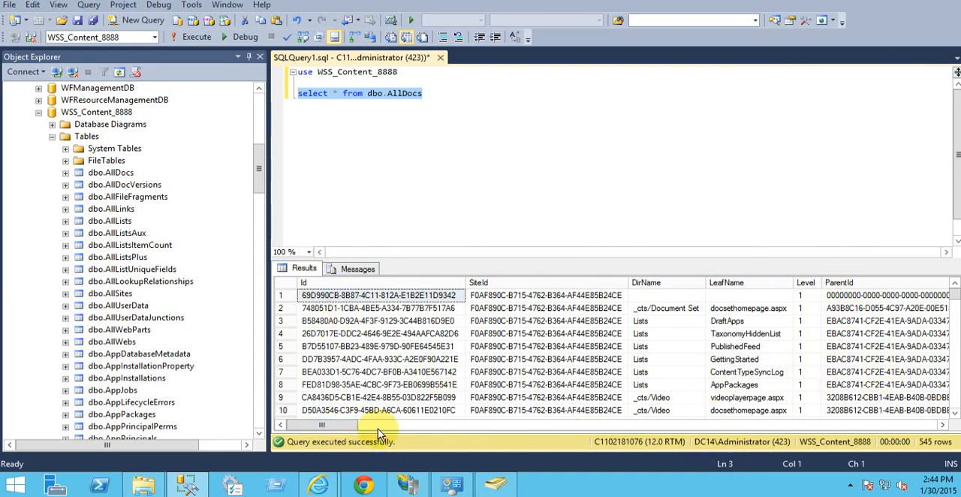
left_click_drag(347, 425, 384, 429)
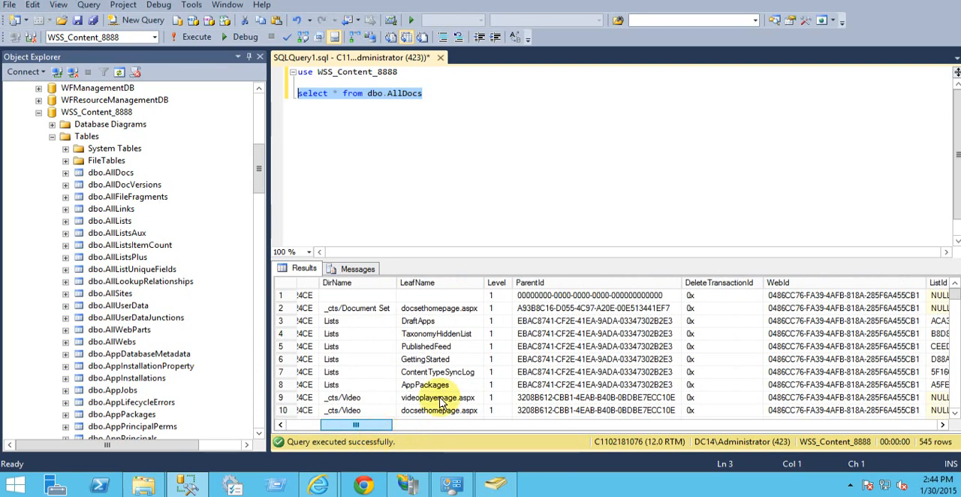
scroll(464, 394, "down", 1)
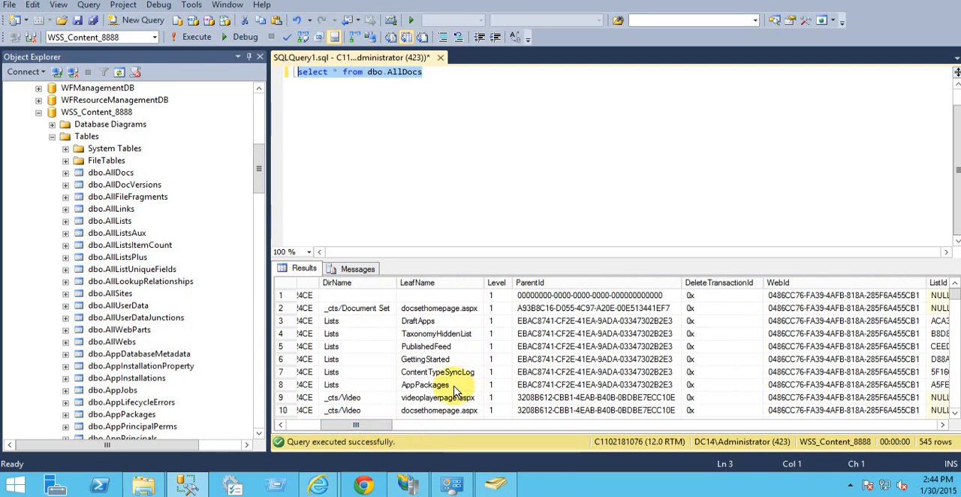
left_click(455, 386)
scroll(454, 390, "down", 2)
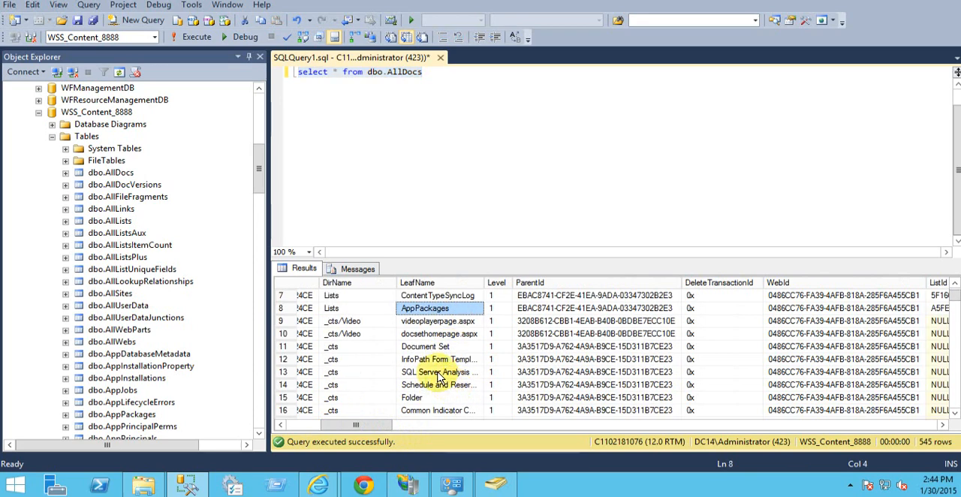
scroll(383, 434, "right", 2)
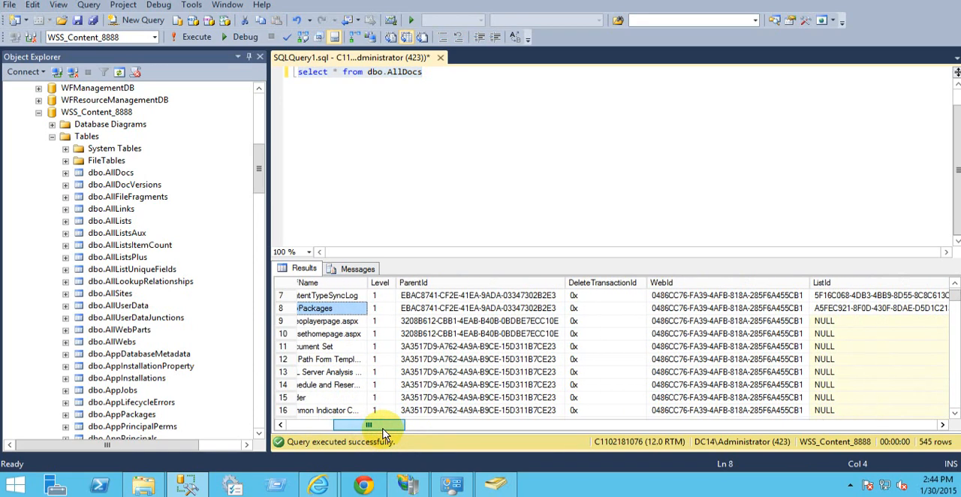
scroll(398, 434, "right", 10)
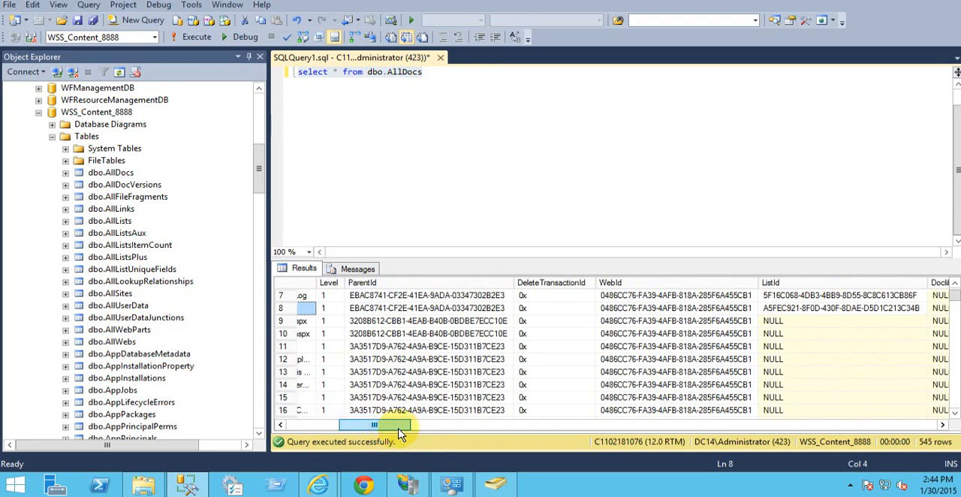
left_click_drag(480, 434, 756, 434)
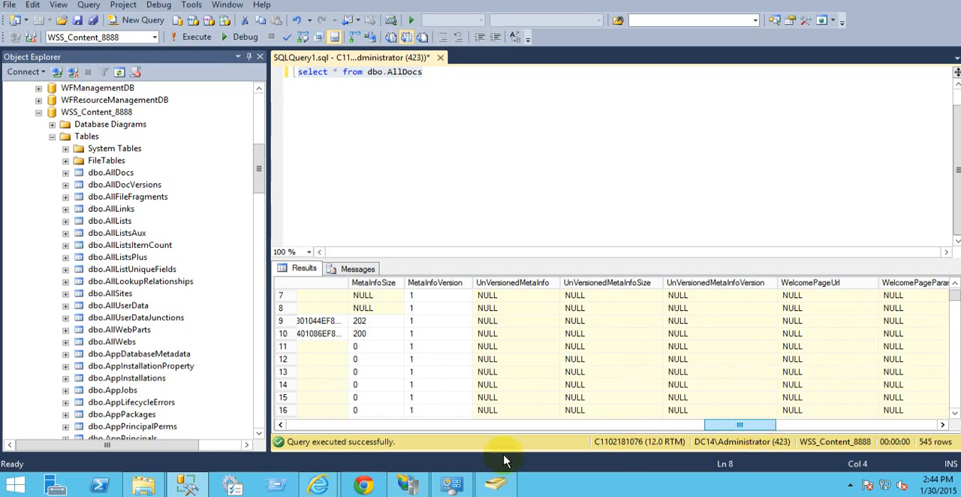
mouse_move(318, 485)
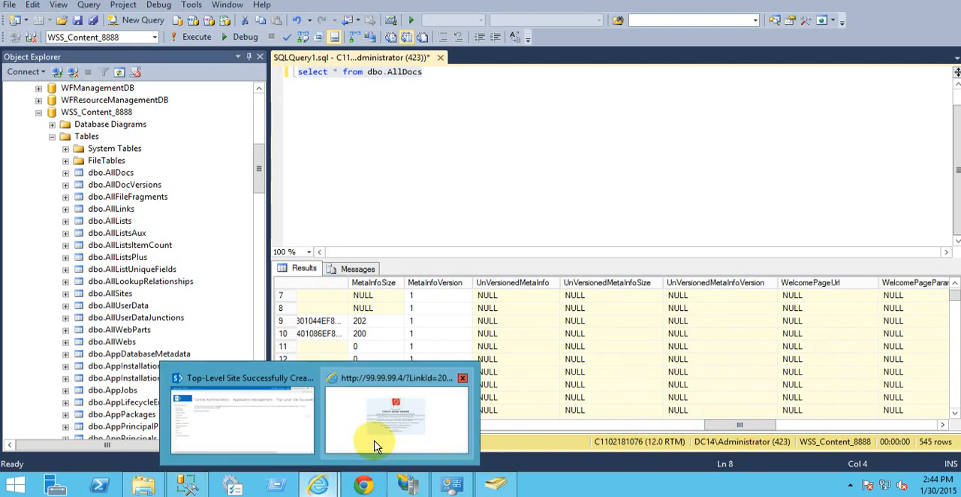
left_click(266, 439)
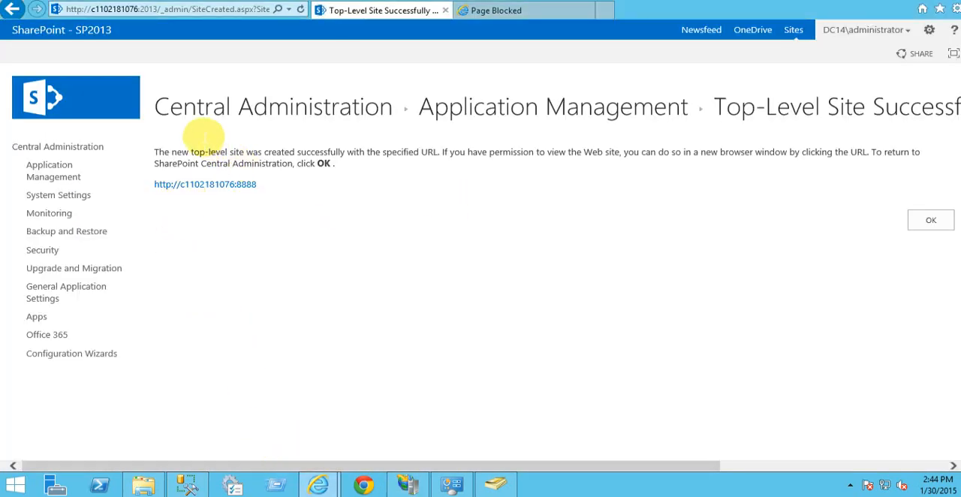
right_click(207, 190)
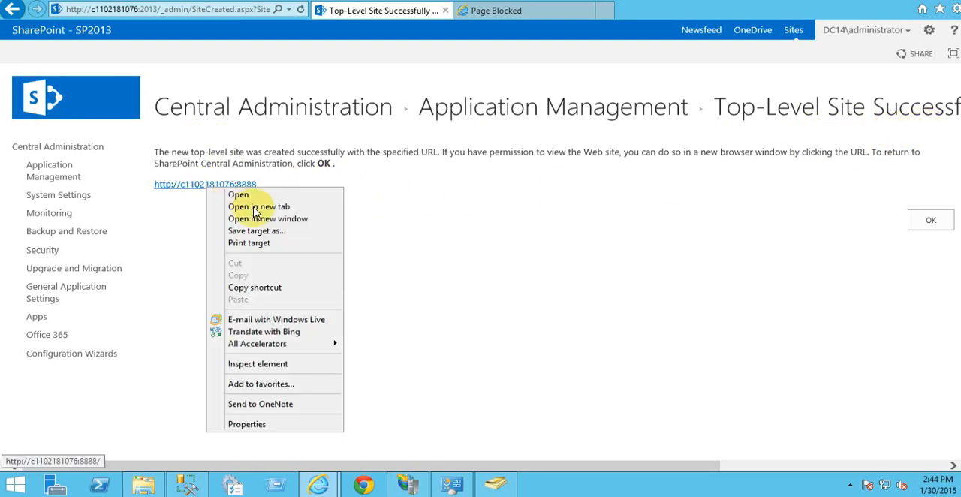
left_click(254, 207)
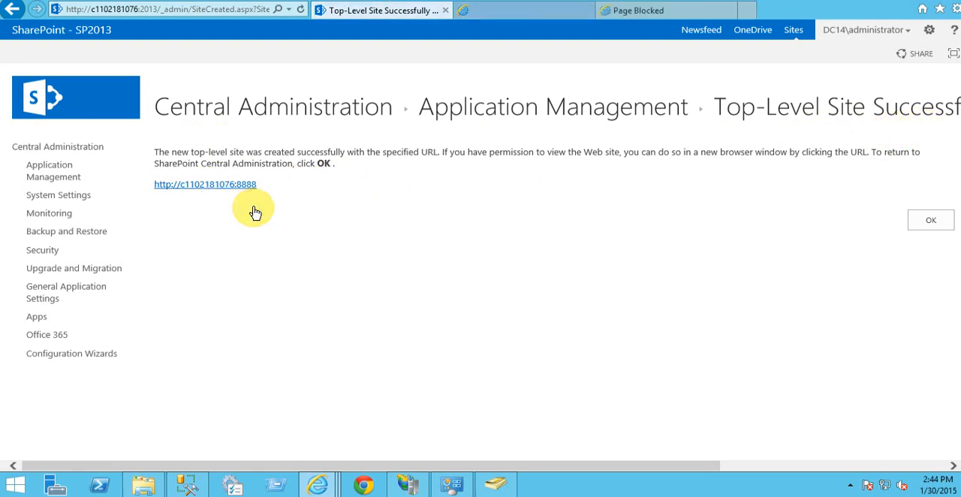
left_click(729, 13)
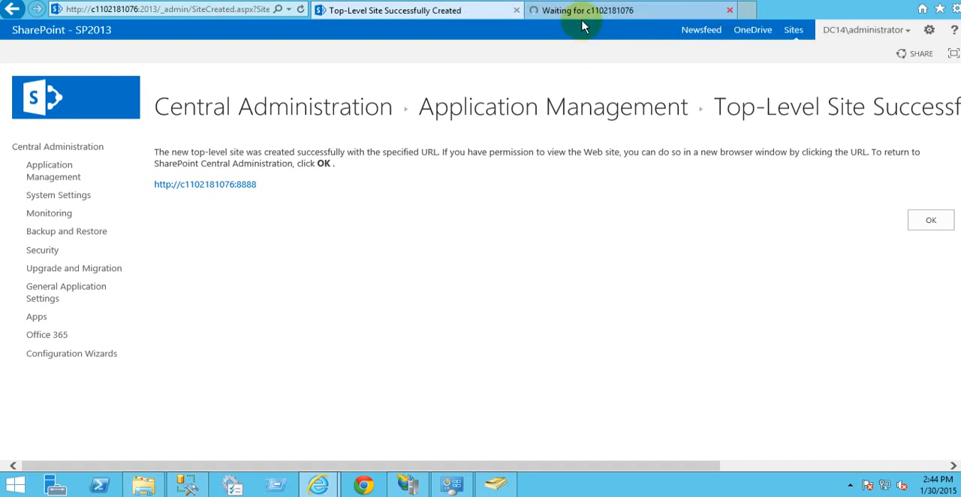
left_click(533, 15)
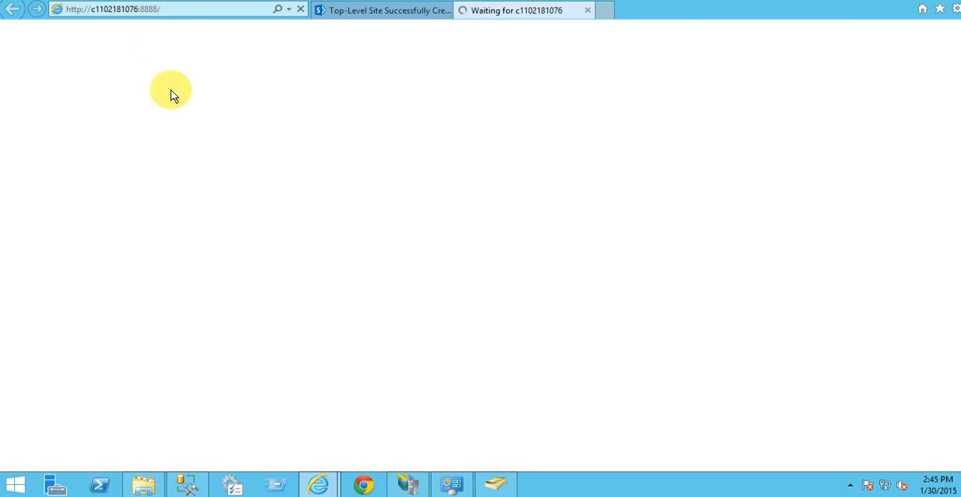
Step: Switch to IIS Manager, refresh the Sites list, and open the home view of the SharePoint - 8888 site
left_click(411, 485)
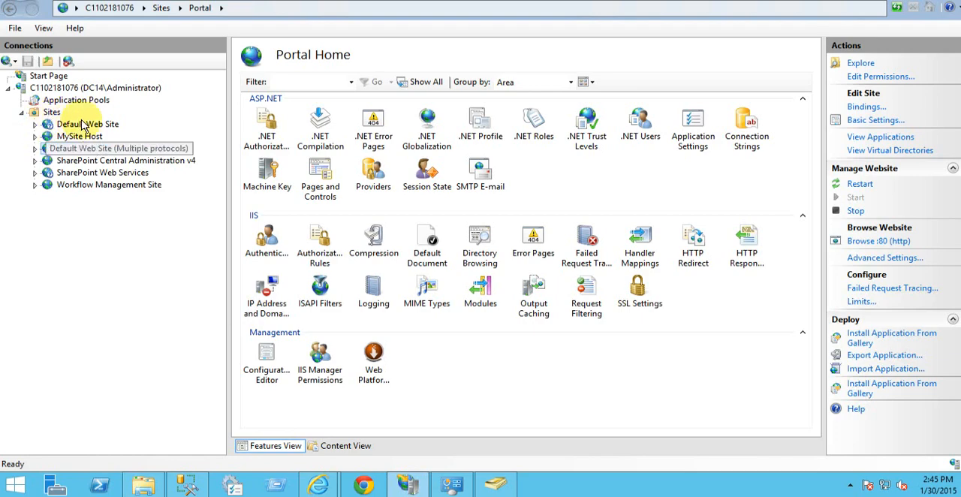
right_click(48, 89)
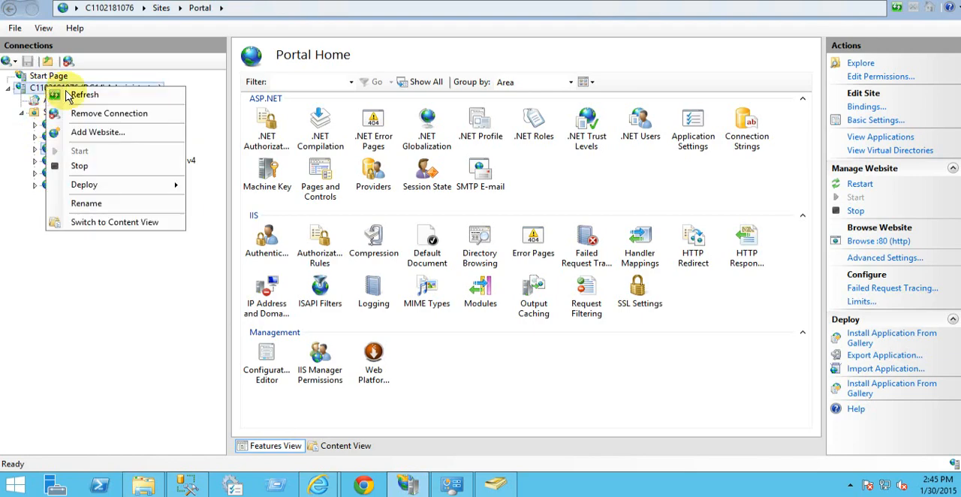
left_click(63, 290)
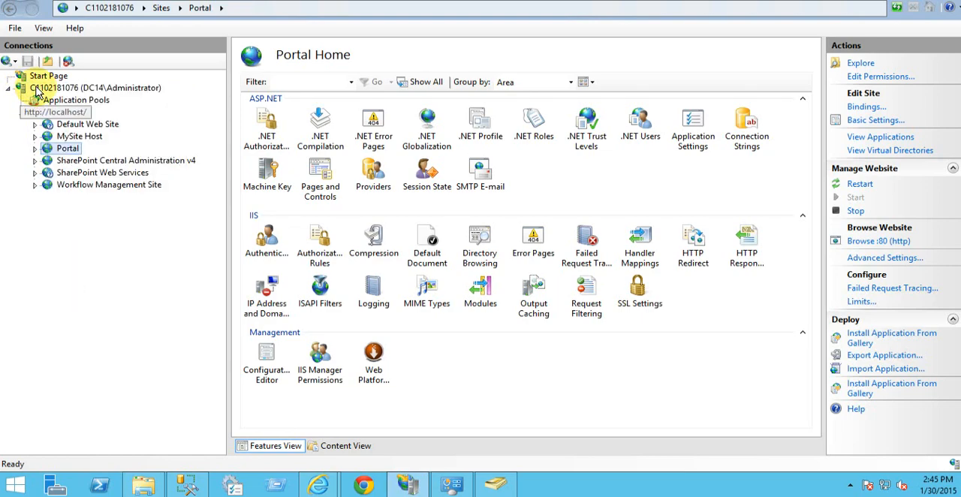
left_click(60, 111)
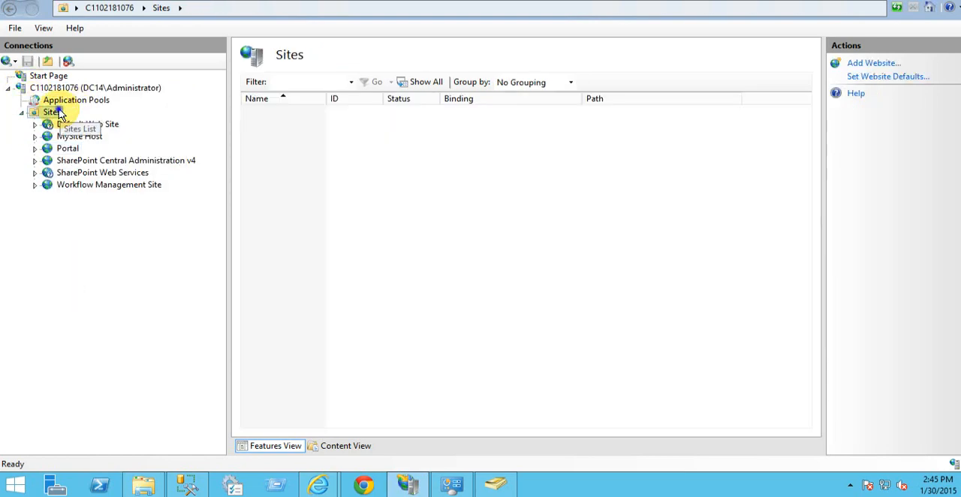
right_click(59, 112)
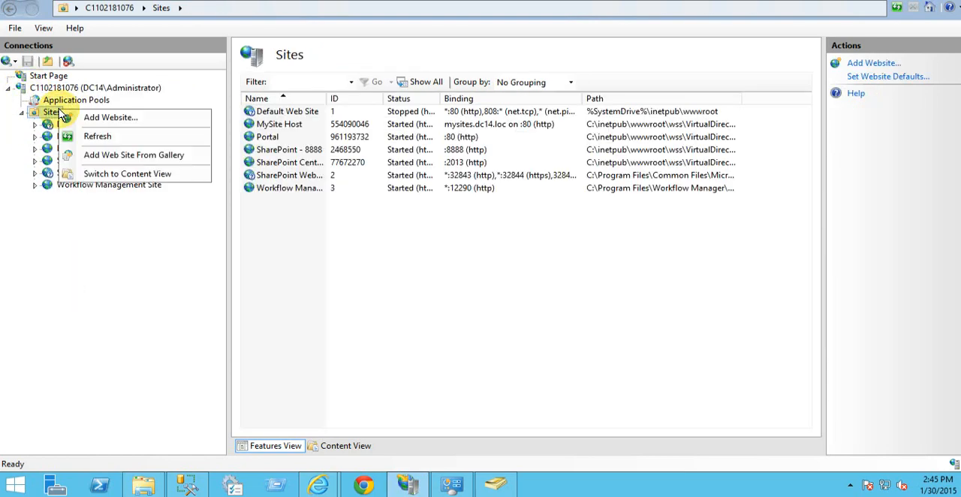
left_click(97, 136)
left_click(96, 161)
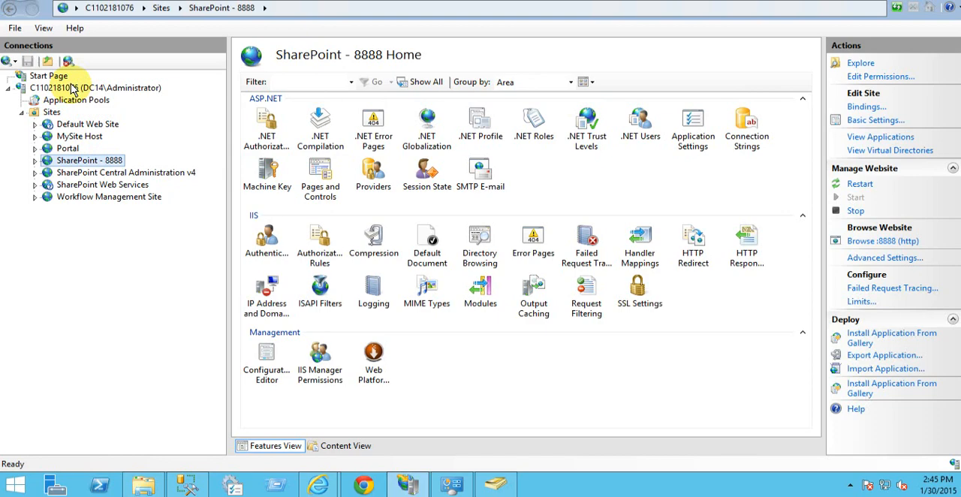
mouse_move(321, 481)
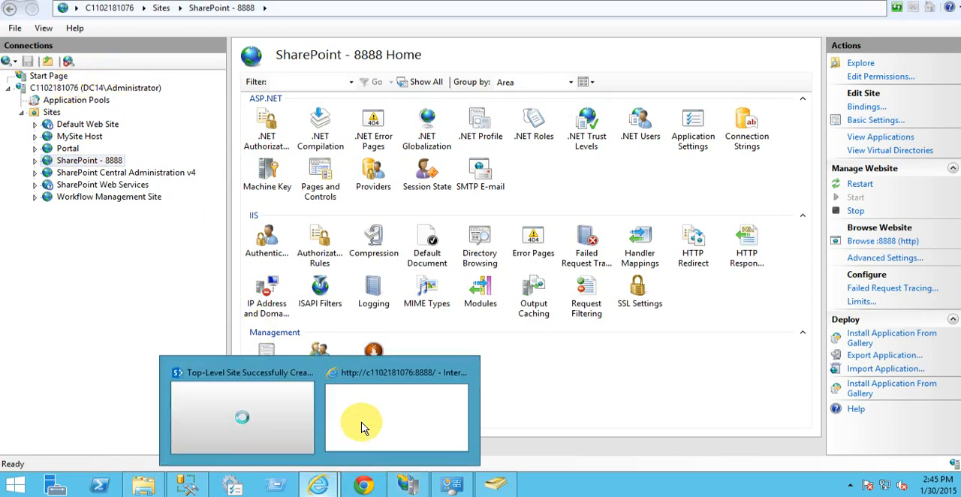
left_click(366, 422)
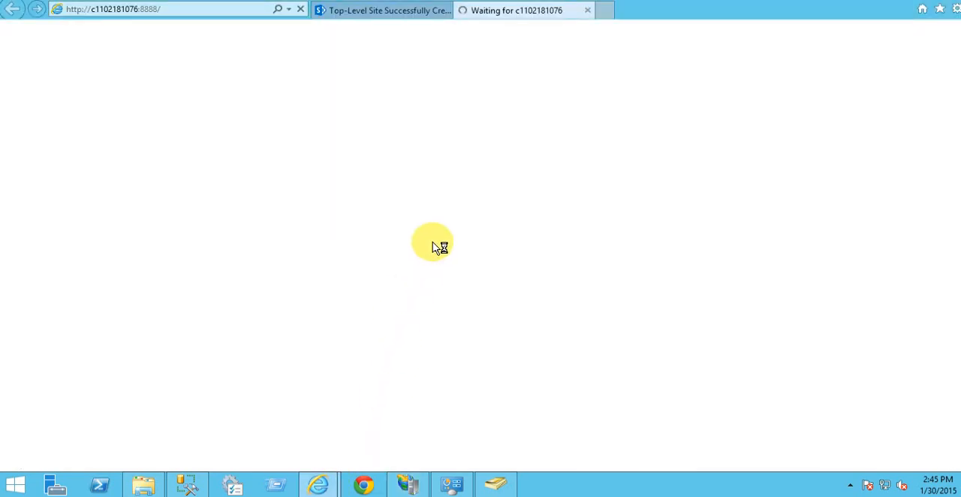
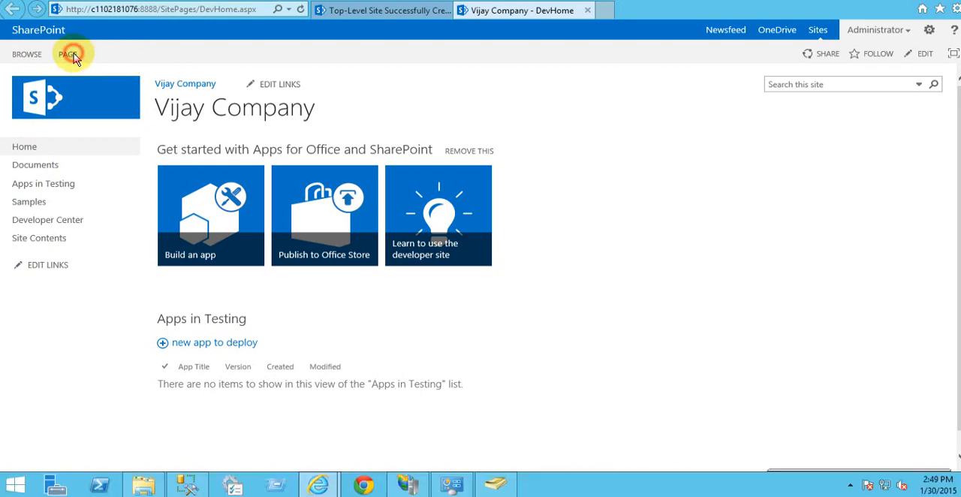
Step: Review the home page's page commands and the Documents library's file and library commands
left_click(69, 56)
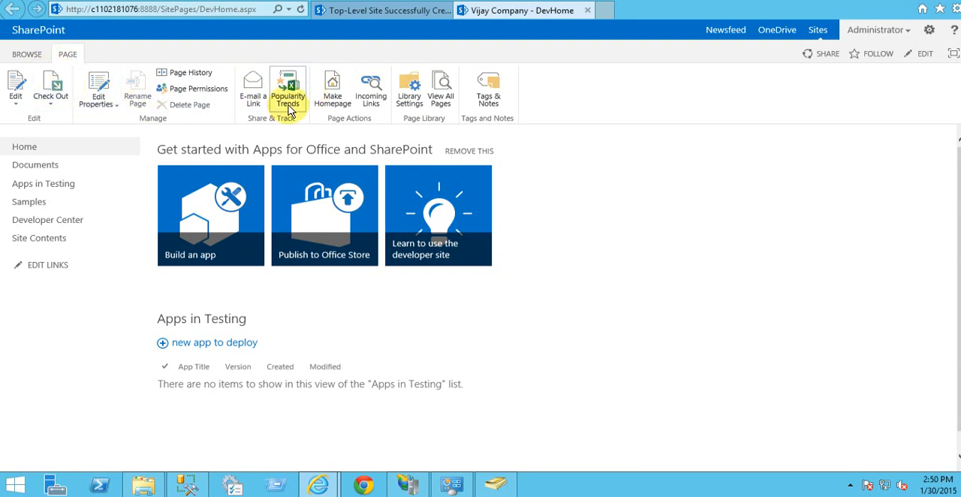
left_click(41, 172)
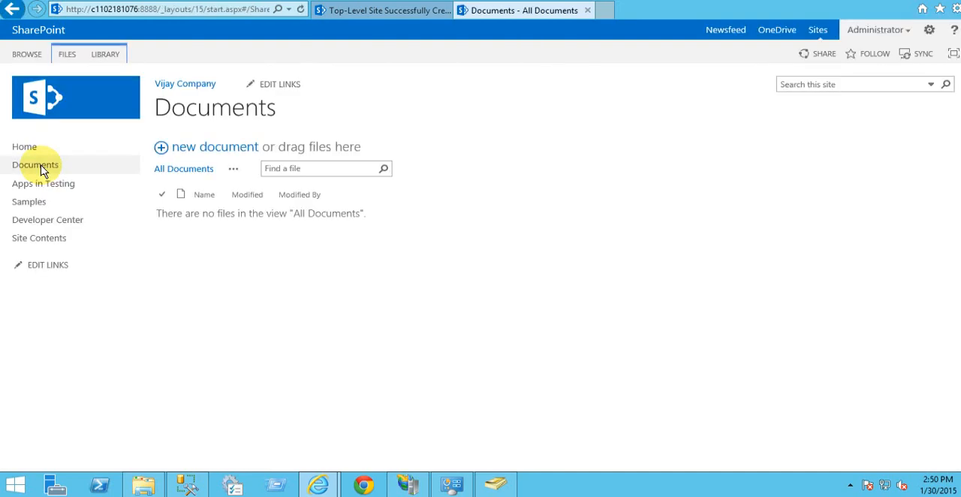
left_click(98, 57)
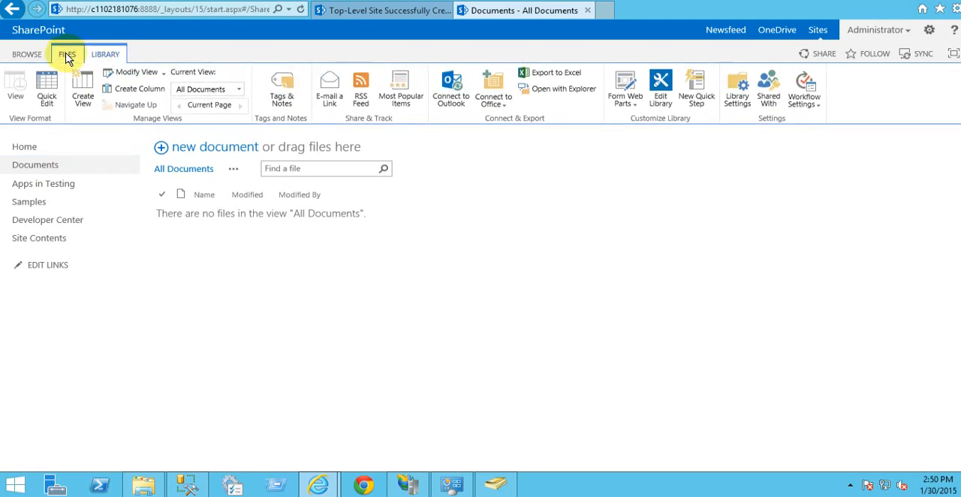
left_click(67, 55)
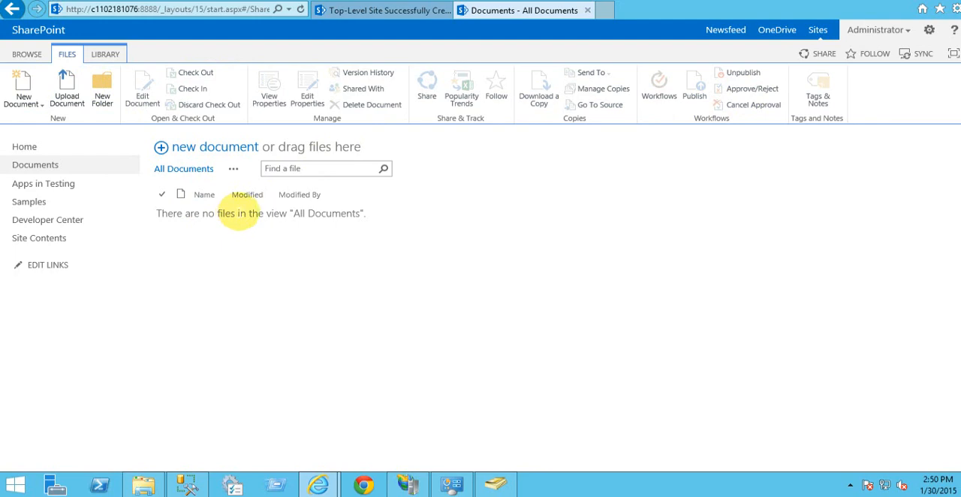
left_click(104, 54)
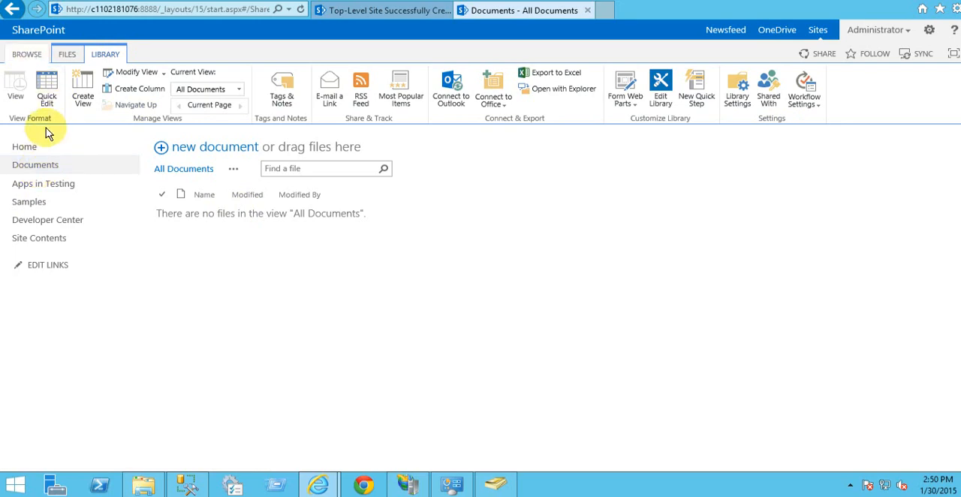
Step: Return to the site's home page and open Site Contents to view its lists, libraries and apps
left_click(24, 148)
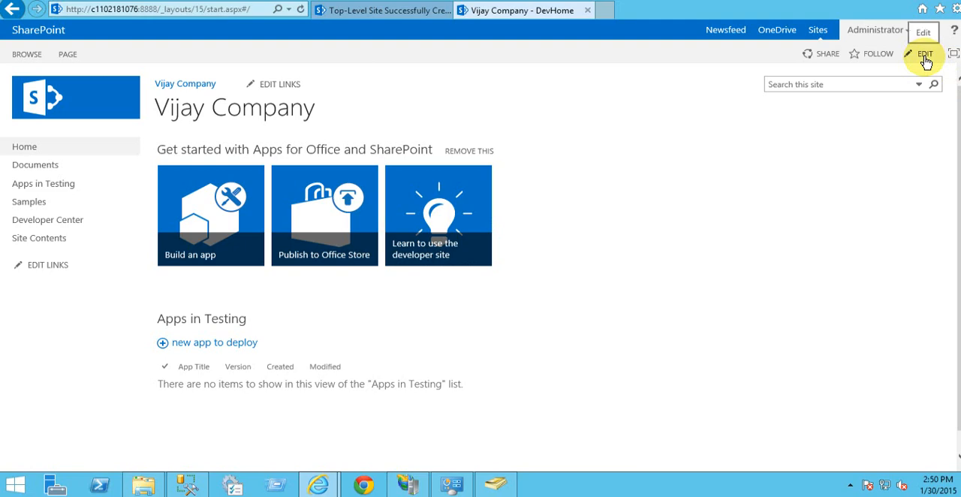
left_click(893, 169)
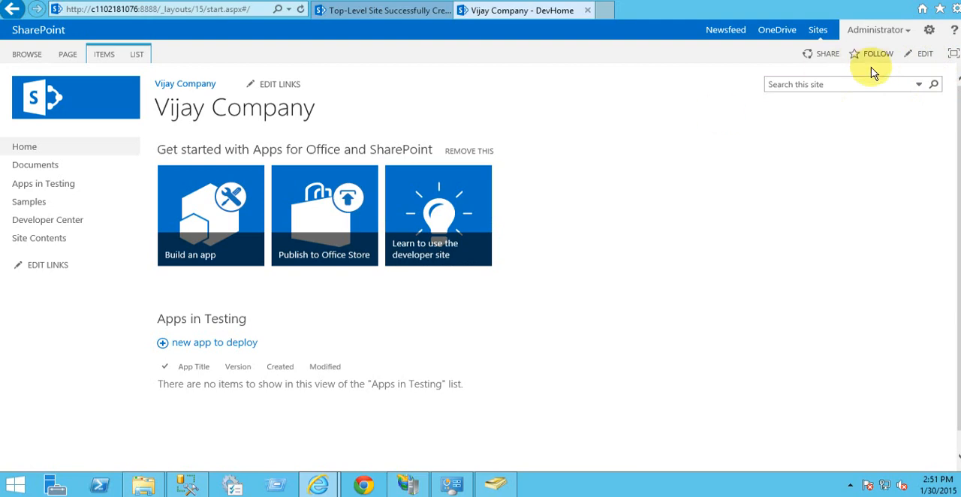
left_click(929, 30)
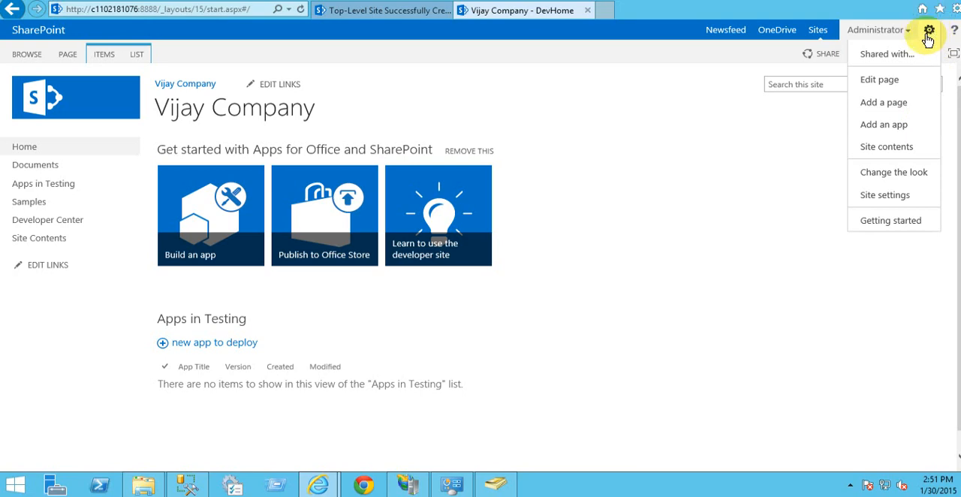
left_click(914, 150)
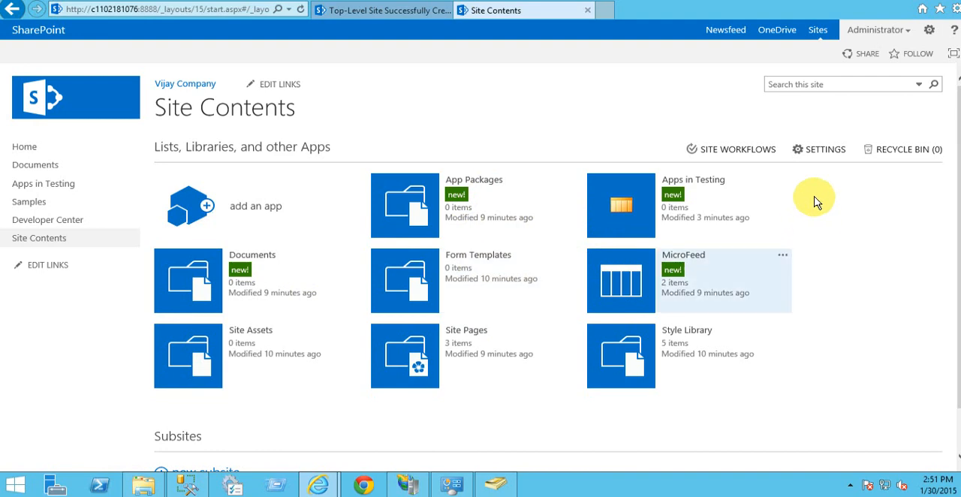
Step: Open Site Settings, view the Title, Description, and Logo page, and cancel out of it
left_click(929, 30)
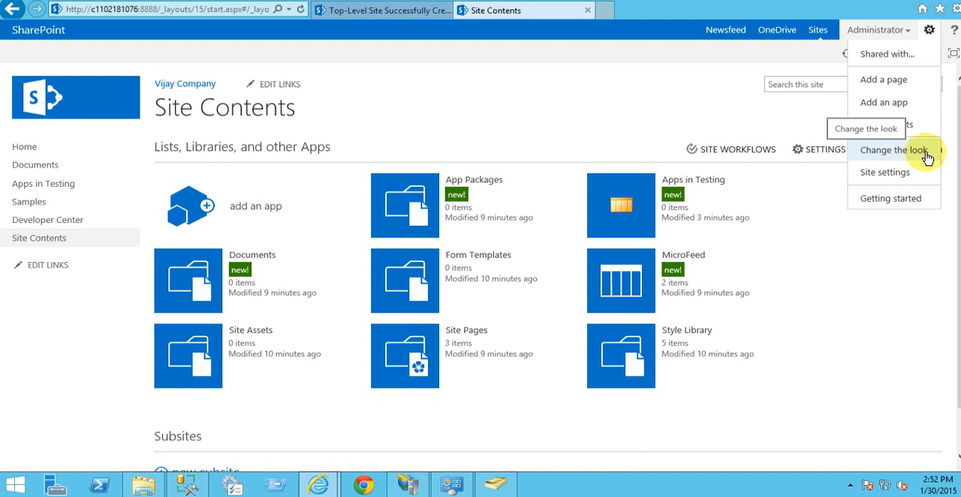
left_click(893, 179)
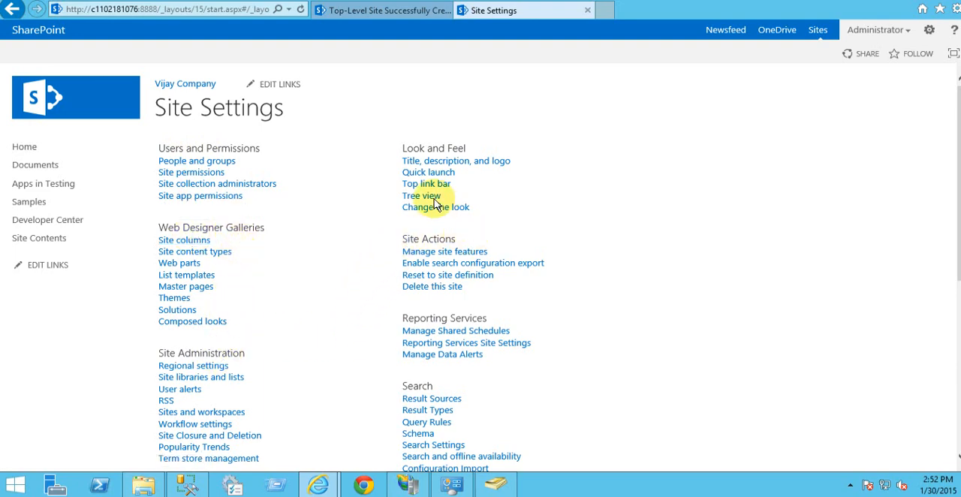
left_click(432, 160)
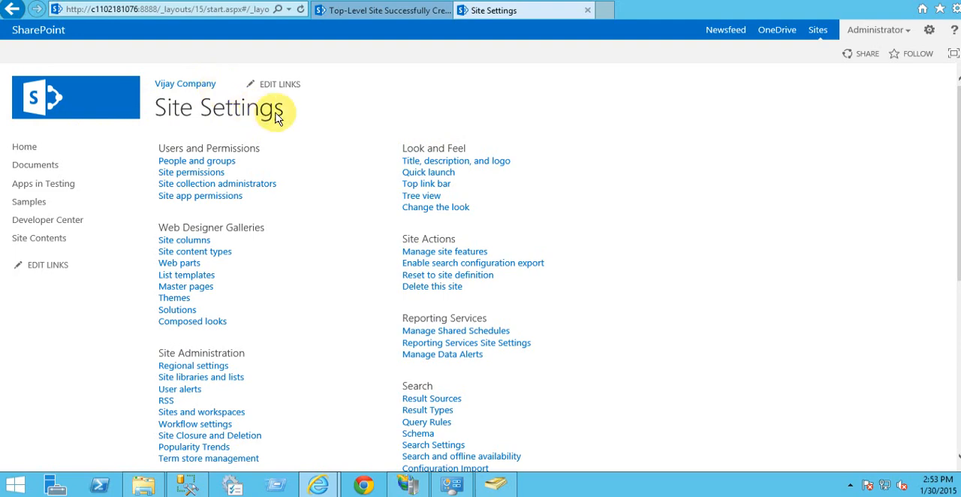
left_click(440, 162)
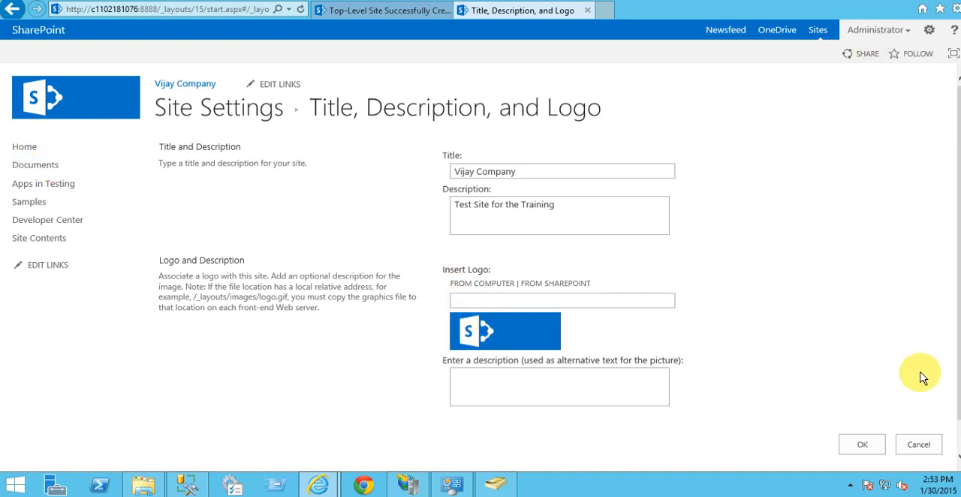
left_click(900, 441)
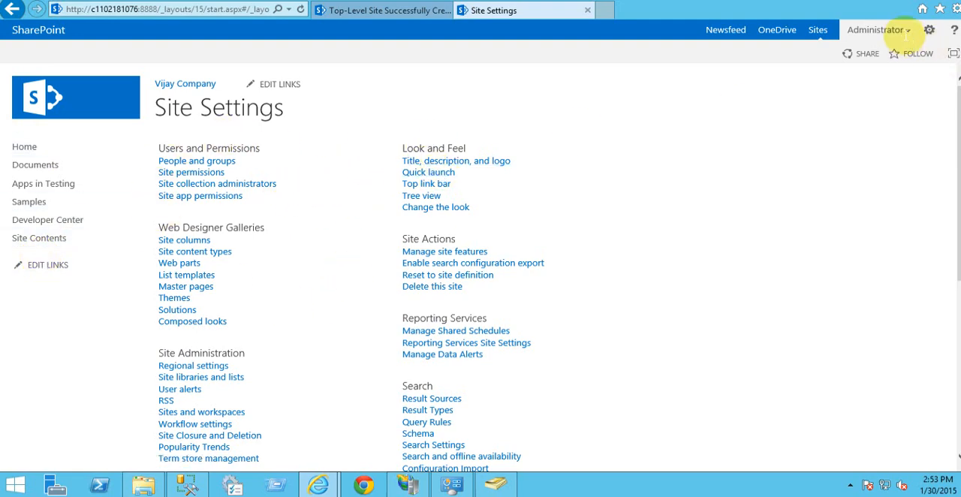
Step: Browse the designs available for changing the site's look and select the Nature design
left_click(932, 34)
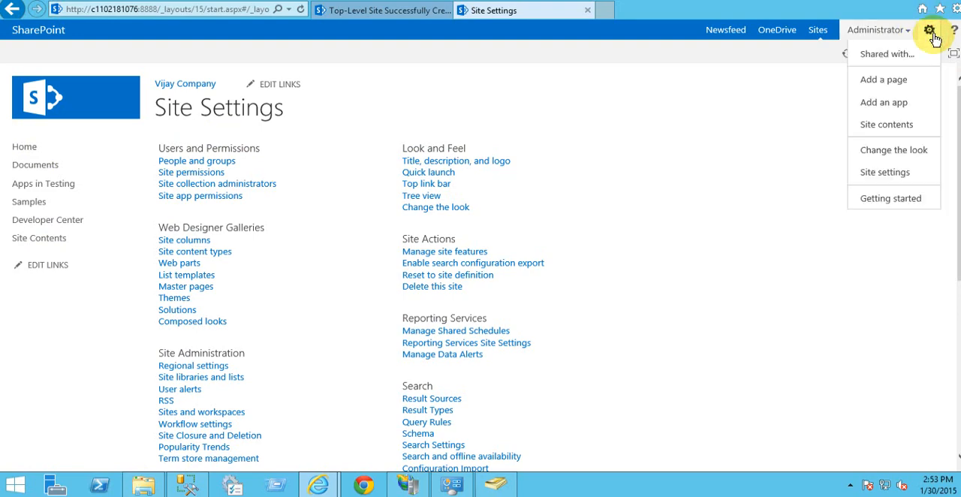
left_click(910, 153)
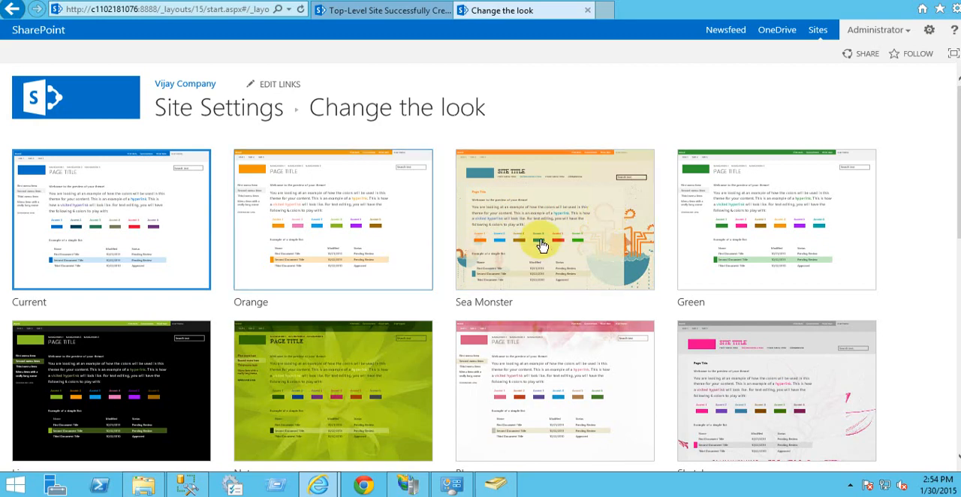
scroll(518, 242, "down", 3)
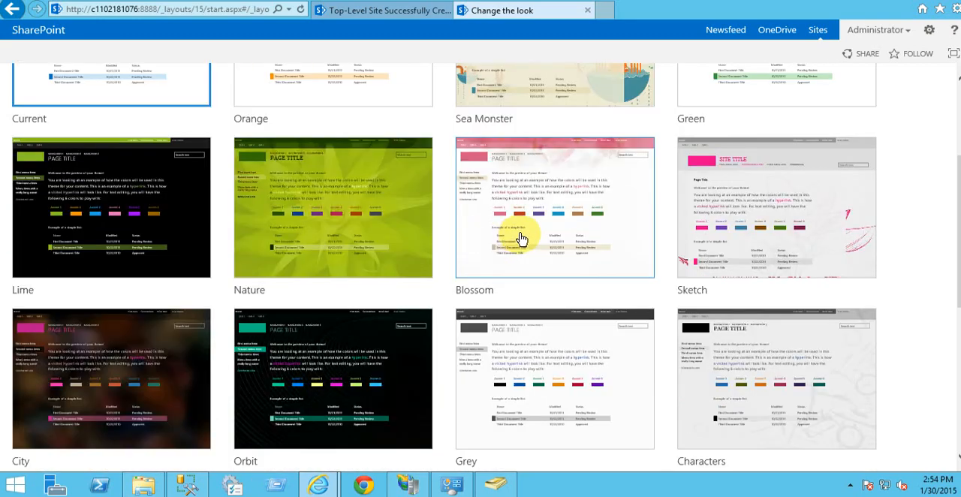
scroll(522, 239, "down", 4)
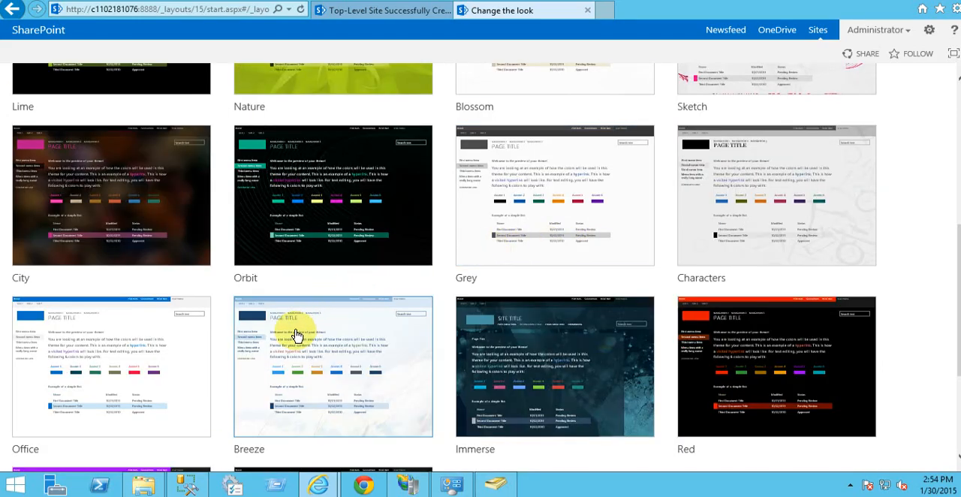
scroll(398, 311, "down", 2)
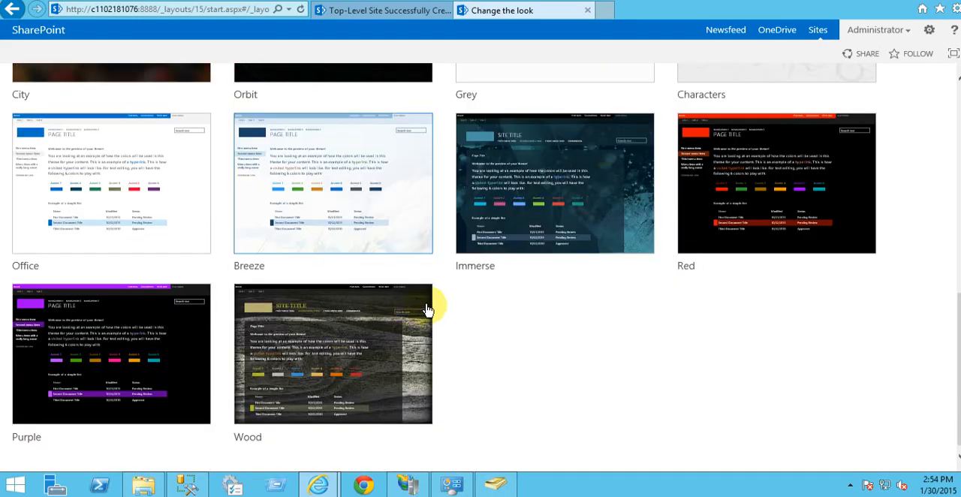
scroll(686, 323, "up", 4)
scroll(686, 289, "up", 3)
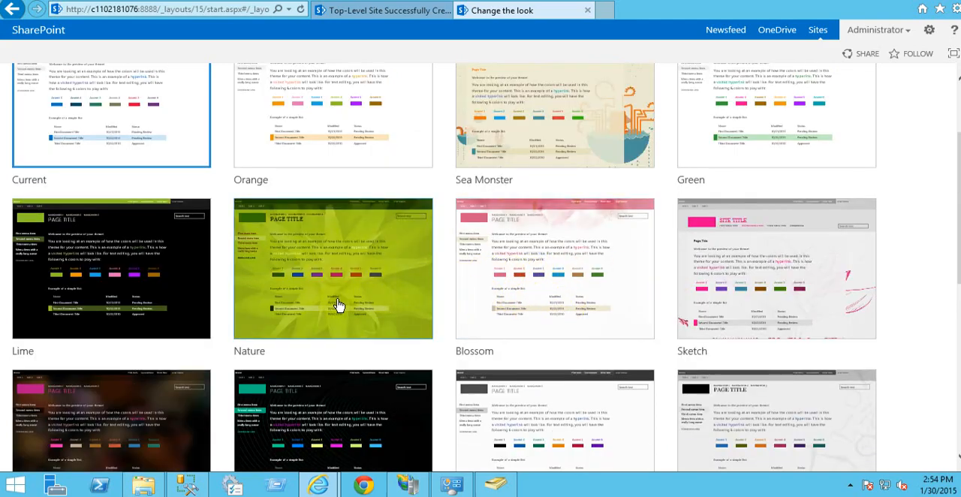
scroll(349, 301, "up", 2)
scroll(360, 338, "down", 1)
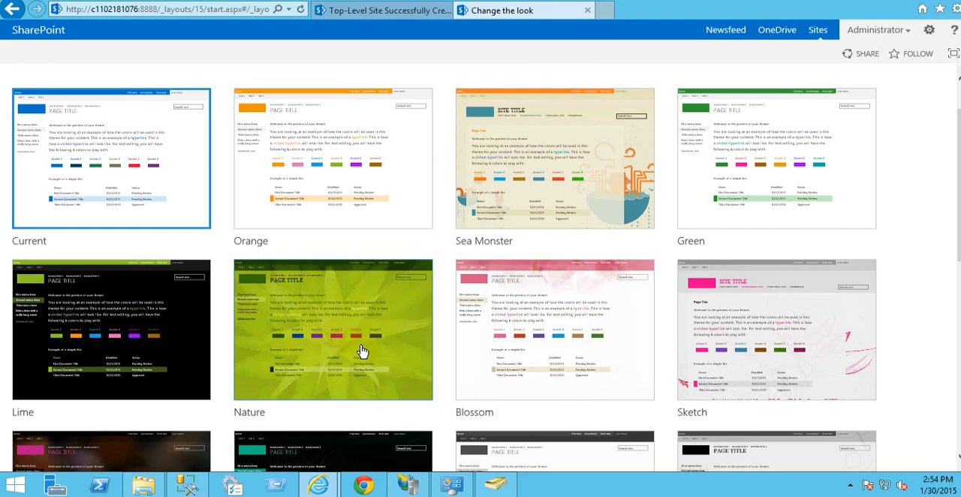
left_click(404, 360)
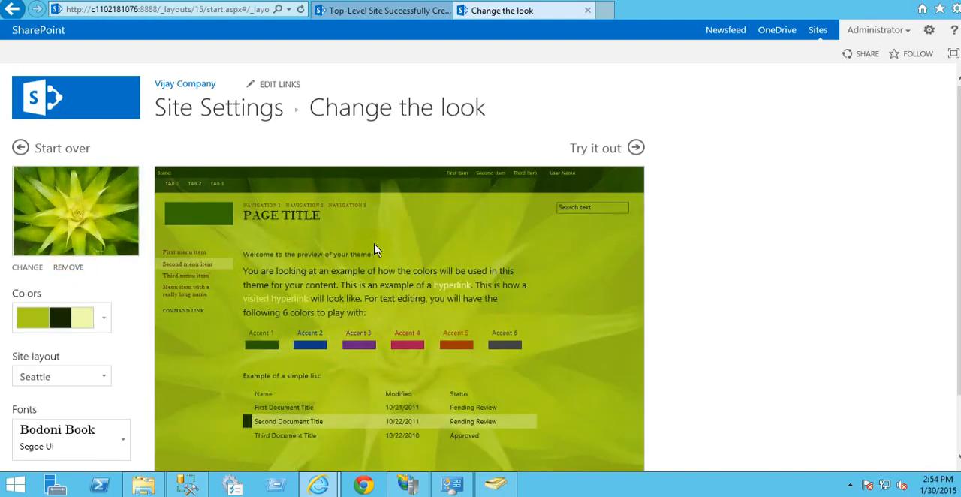
Step: Preview the Nature design on the site, keep it as the new look, and go to the home page
scroll(330, 247, "down", 2)
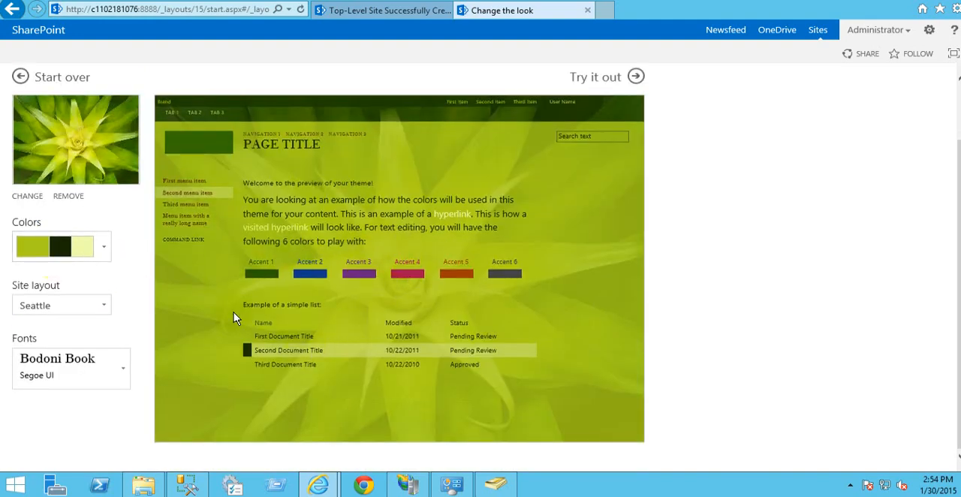
scroll(280, 218, "up", 2)
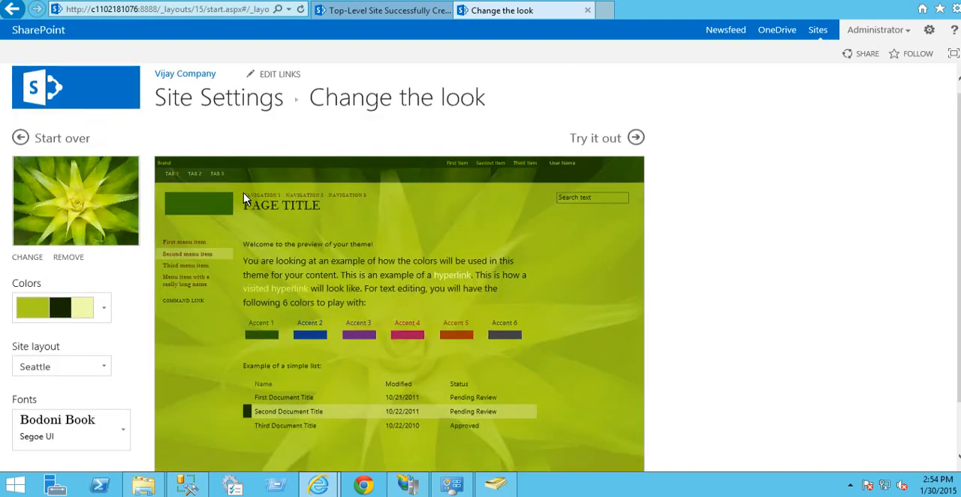
left_click(593, 138)
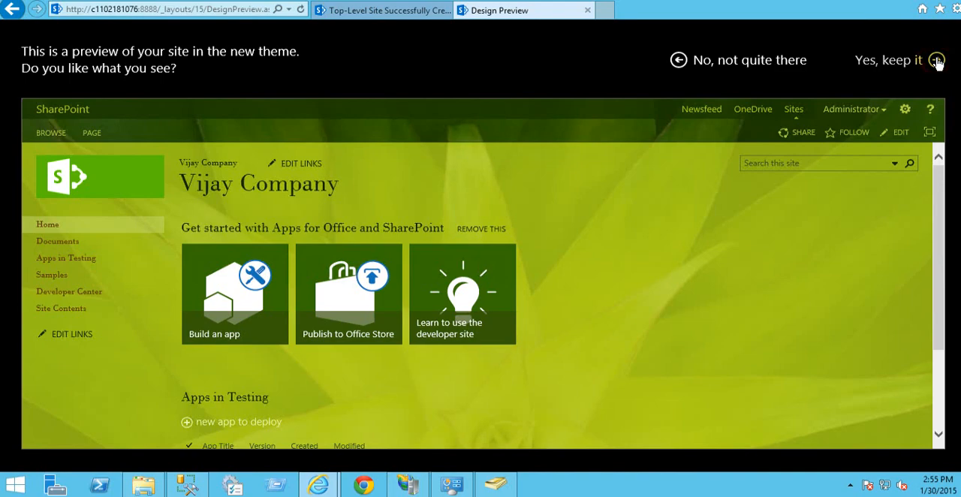
left_click(937, 61)
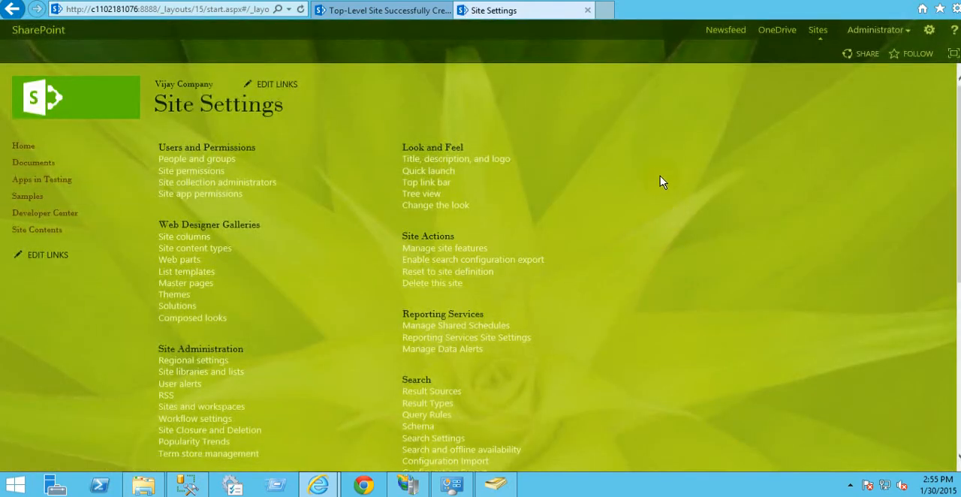
left_click(25, 146)
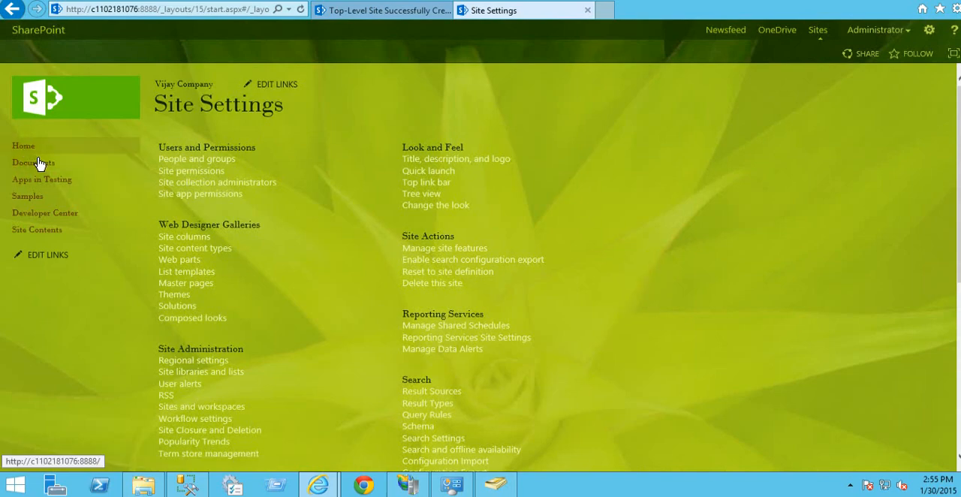